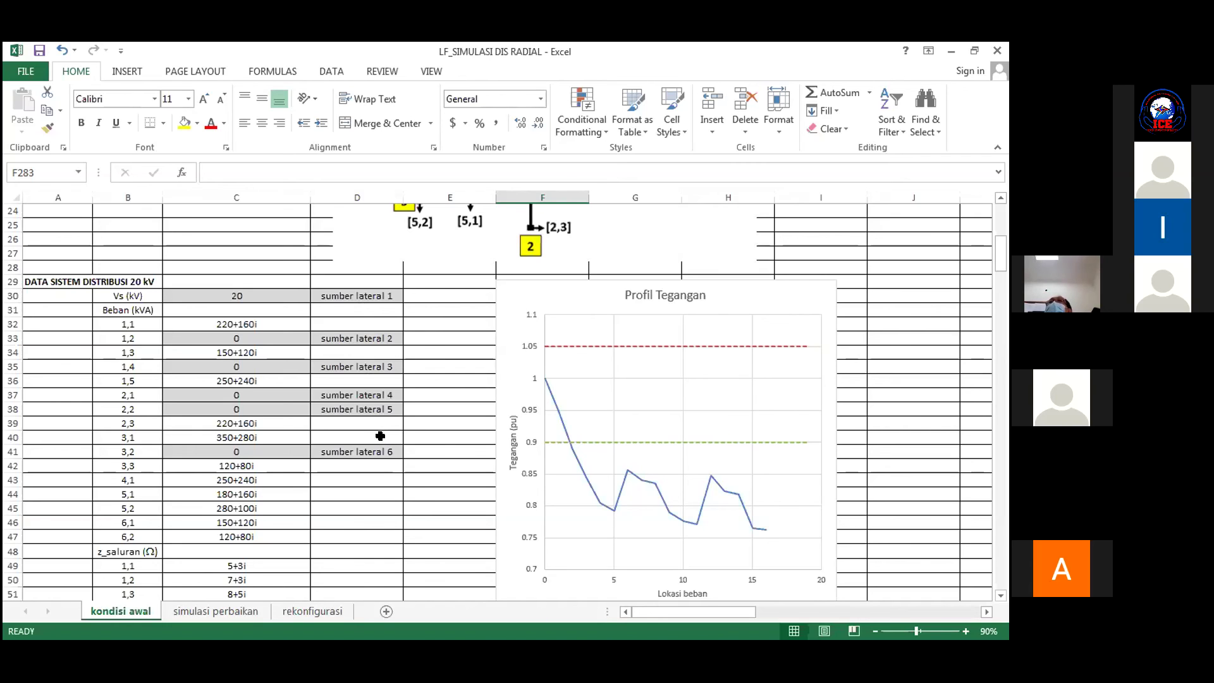
Examine the radial network's single-line diagram and the 20 kV distribution system's load and line impedance data
{"action": "scroll", "coordinate": [381, 436], "scroll_direction": "up", "scroll_amount": 1}
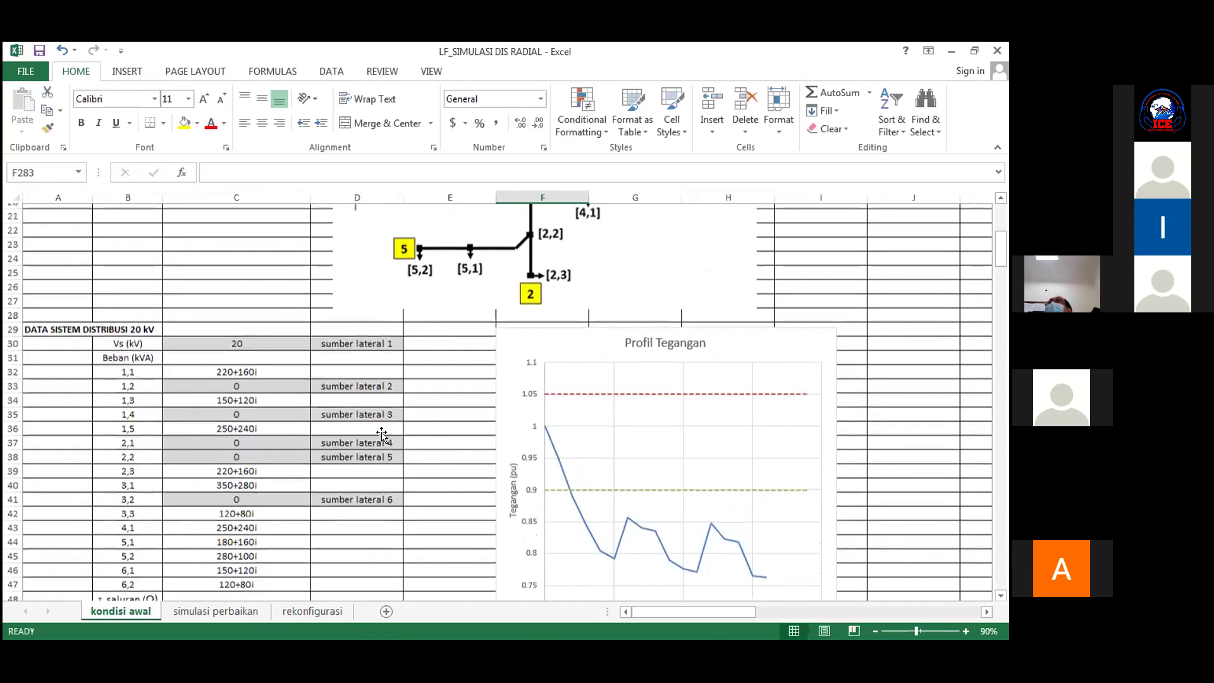
{"action": "scroll", "coordinate": [382, 434], "scroll_direction": "up", "scroll_amount": 5}
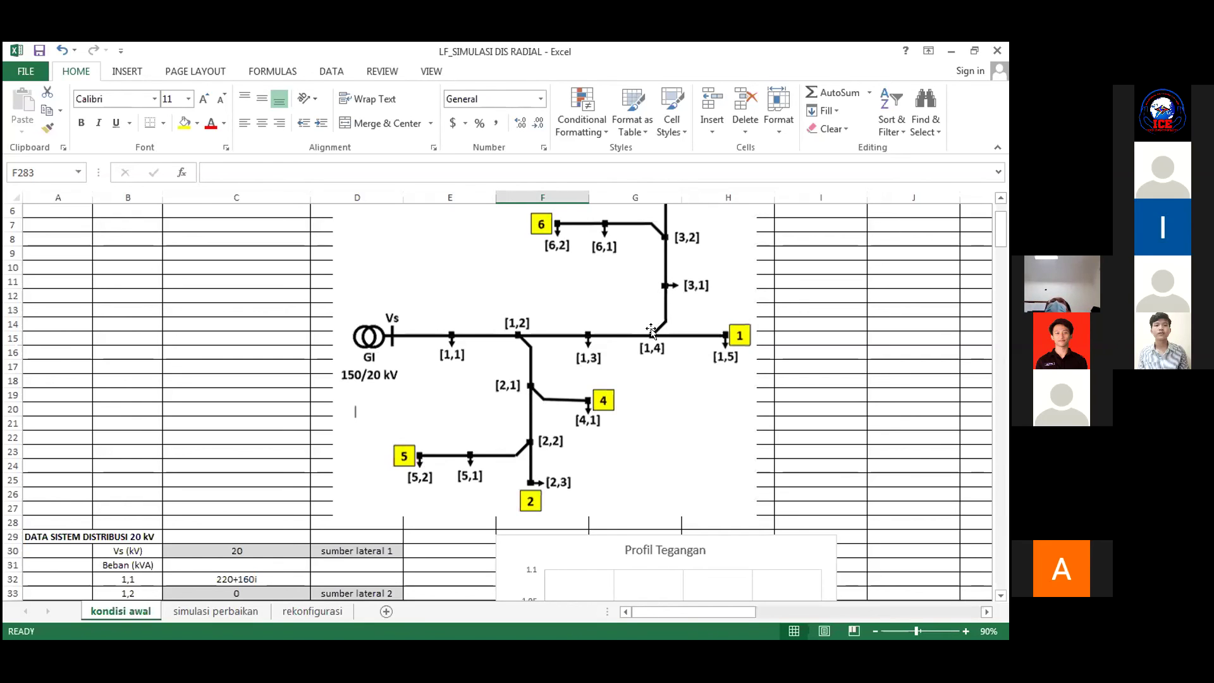
{"action": "scroll", "coordinate": [671, 246], "scroll_direction": "up", "scroll_amount": 1}
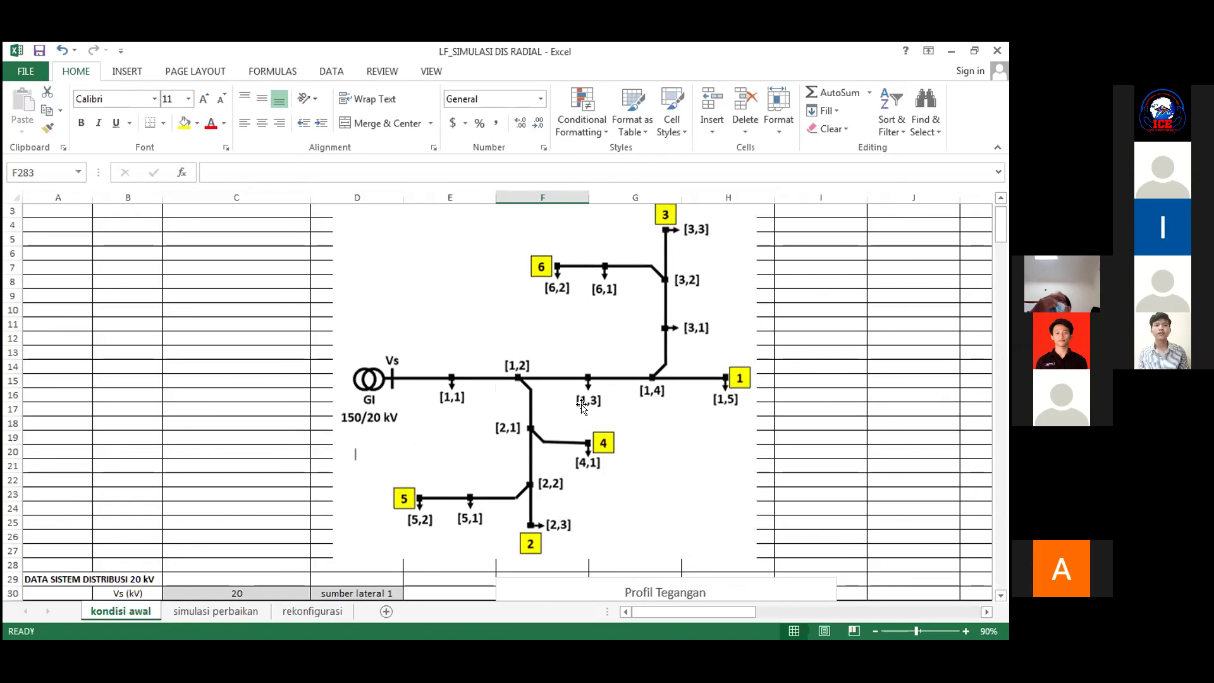
{"action": "scroll", "coordinate": [583, 408], "scroll_direction": "down", "scroll_amount": 2}
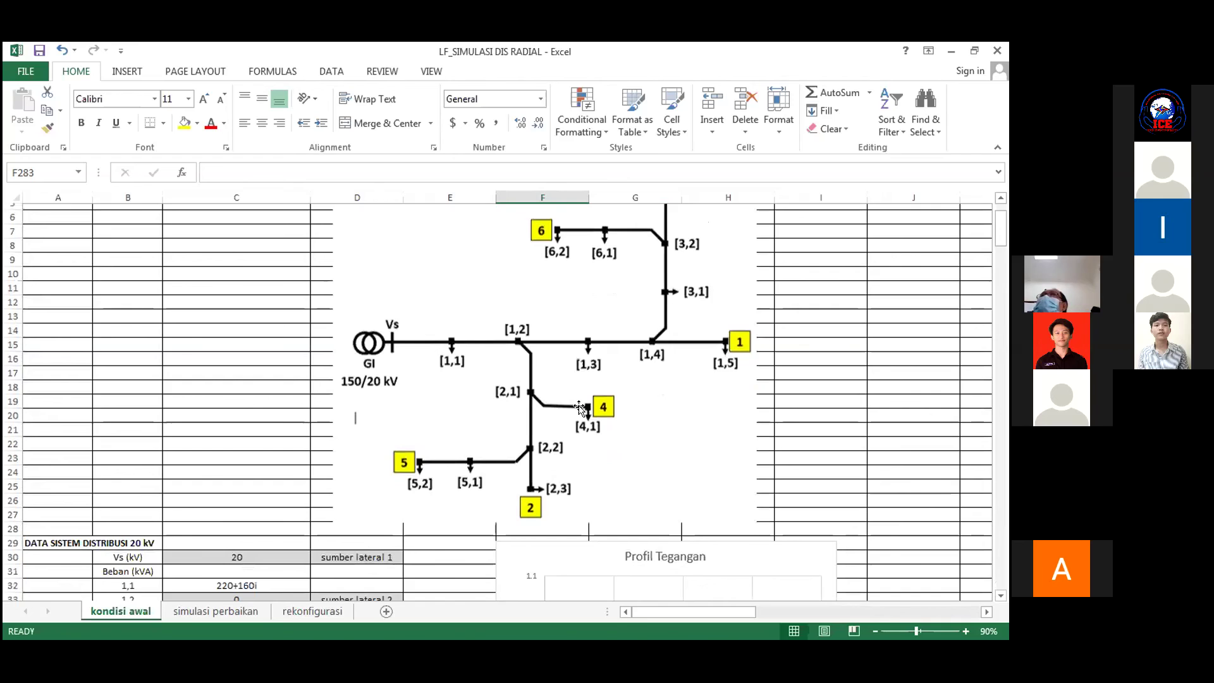
{"action": "scroll", "coordinate": [581, 408], "scroll_direction": "down", "scroll_amount": 5}
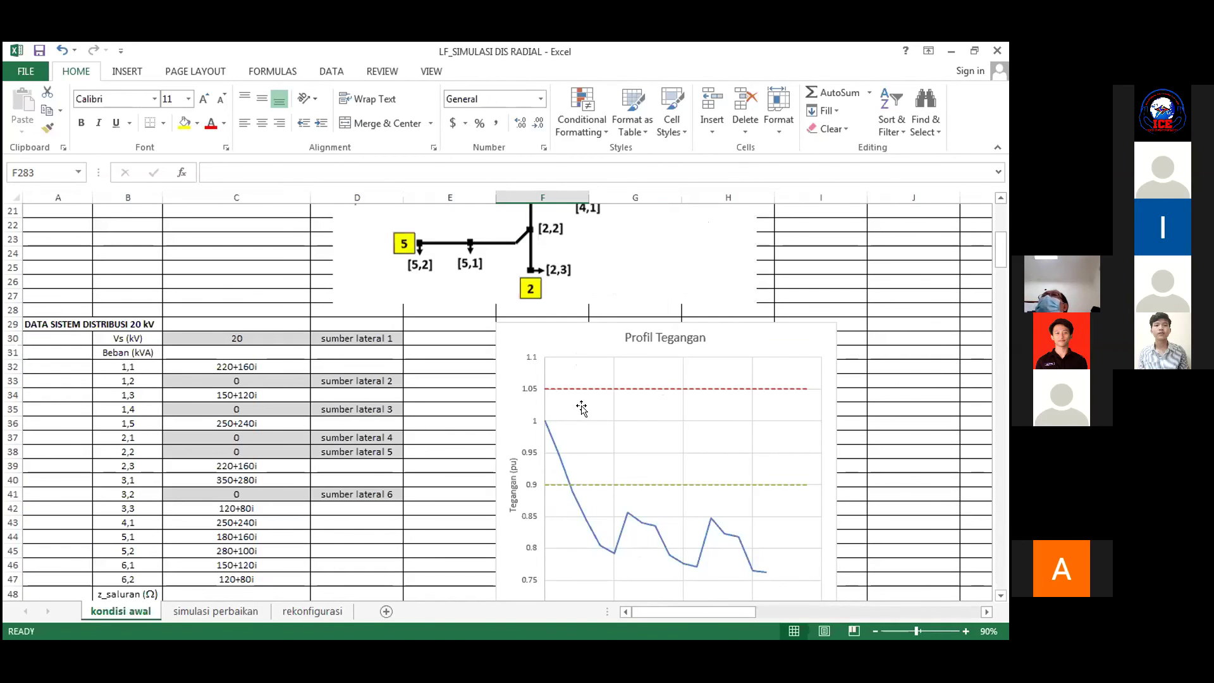
{"action": "scroll", "coordinate": [583, 408], "scroll_direction": "down", "scroll_amount": 2}
{"action": "scroll", "coordinate": [583, 407], "scroll_direction": "down", "scroll_amount": 2}
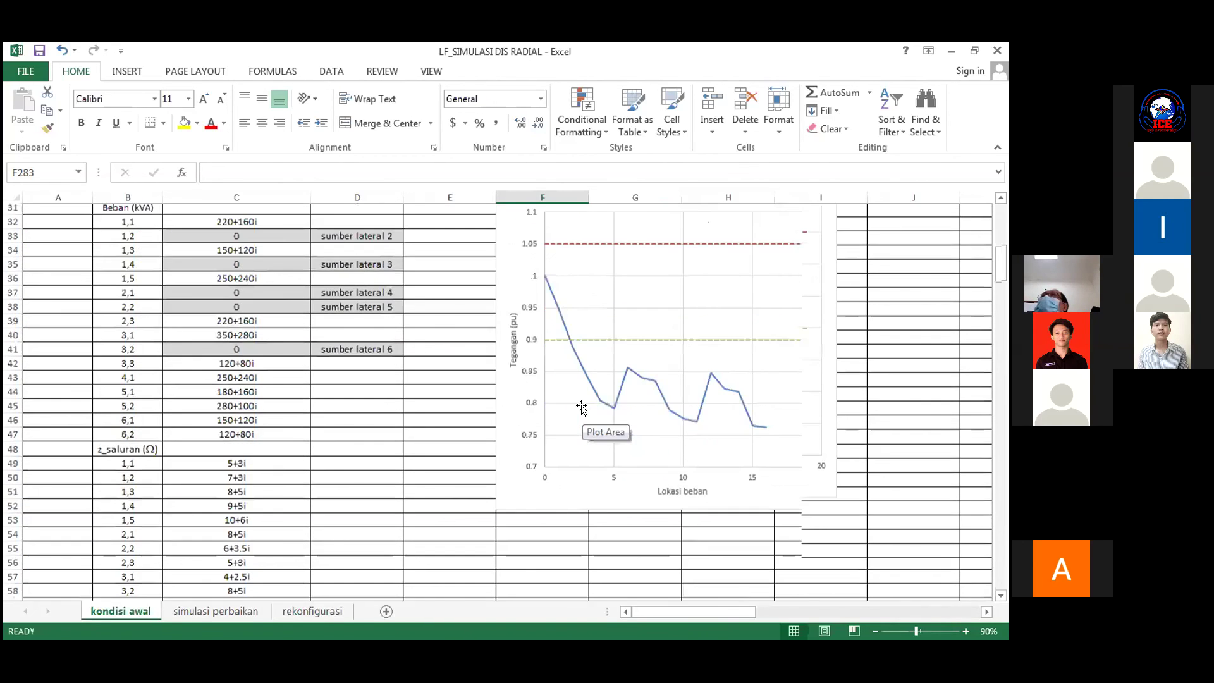
{"action": "scroll", "coordinate": [583, 407], "scroll_direction": "down", "scroll_amount": 1}
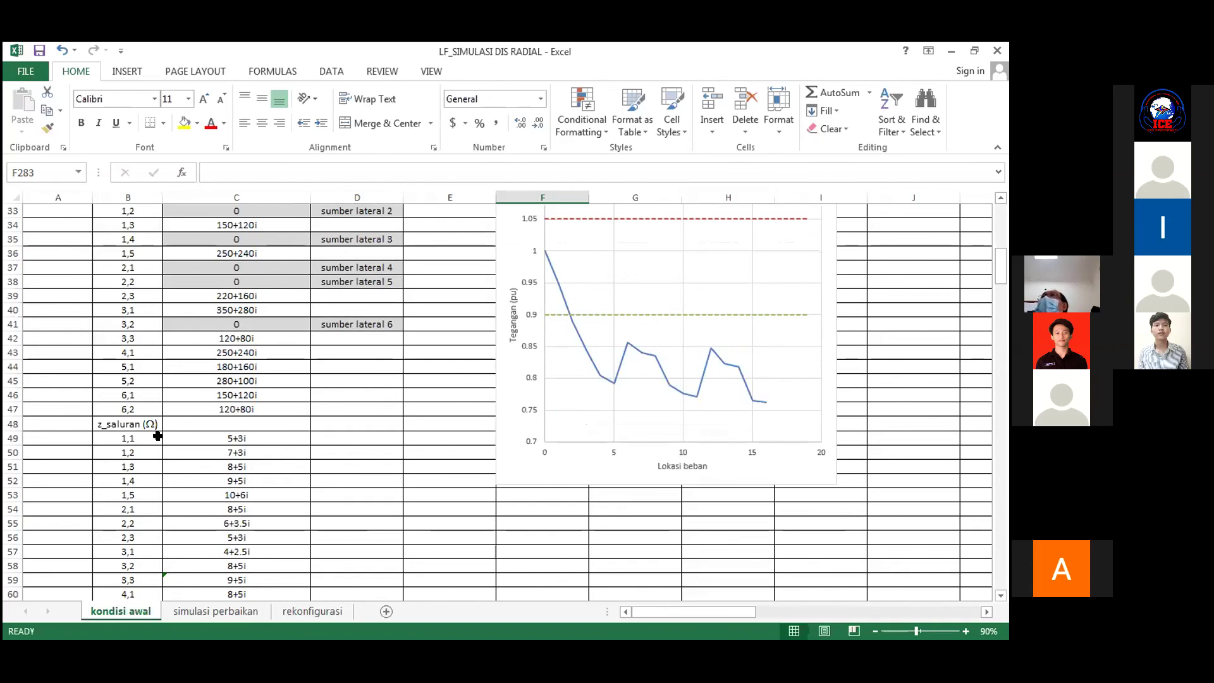
{"action": "scroll", "coordinate": [158, 436], "scroll_direction": "down", "scroll_amount": 1}
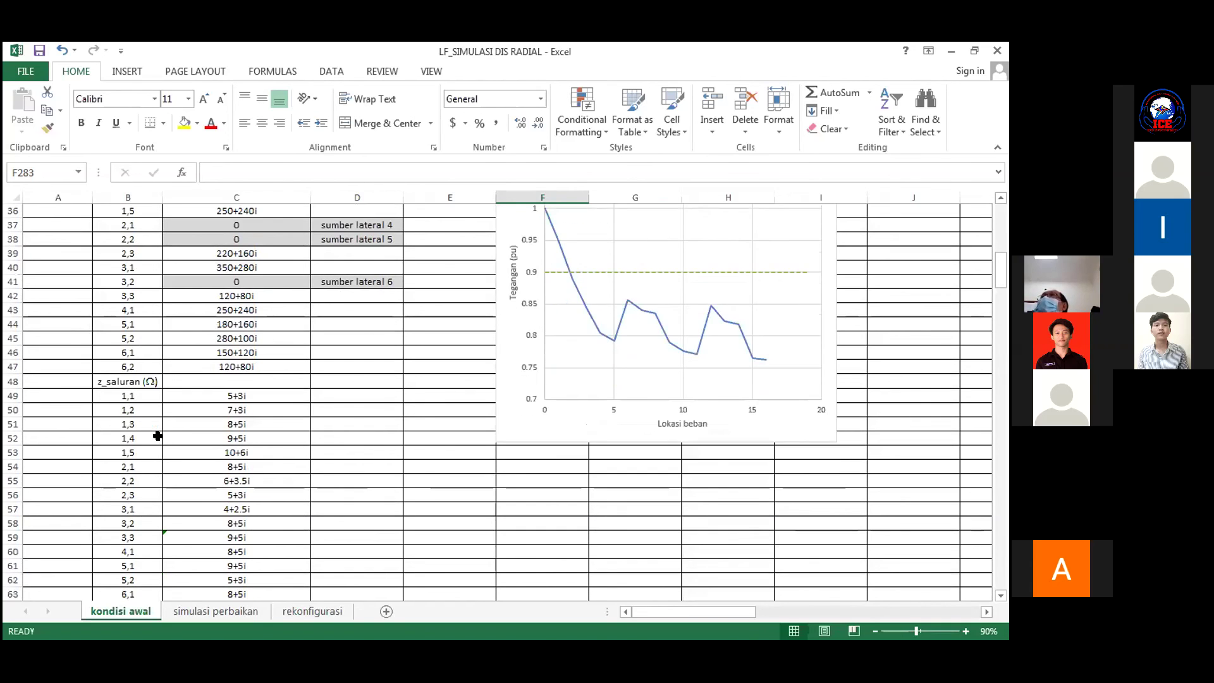
{"action": "scroll", "coordinate": [157, 436], "scroll_direction": "down", "scroll_amount": 1}
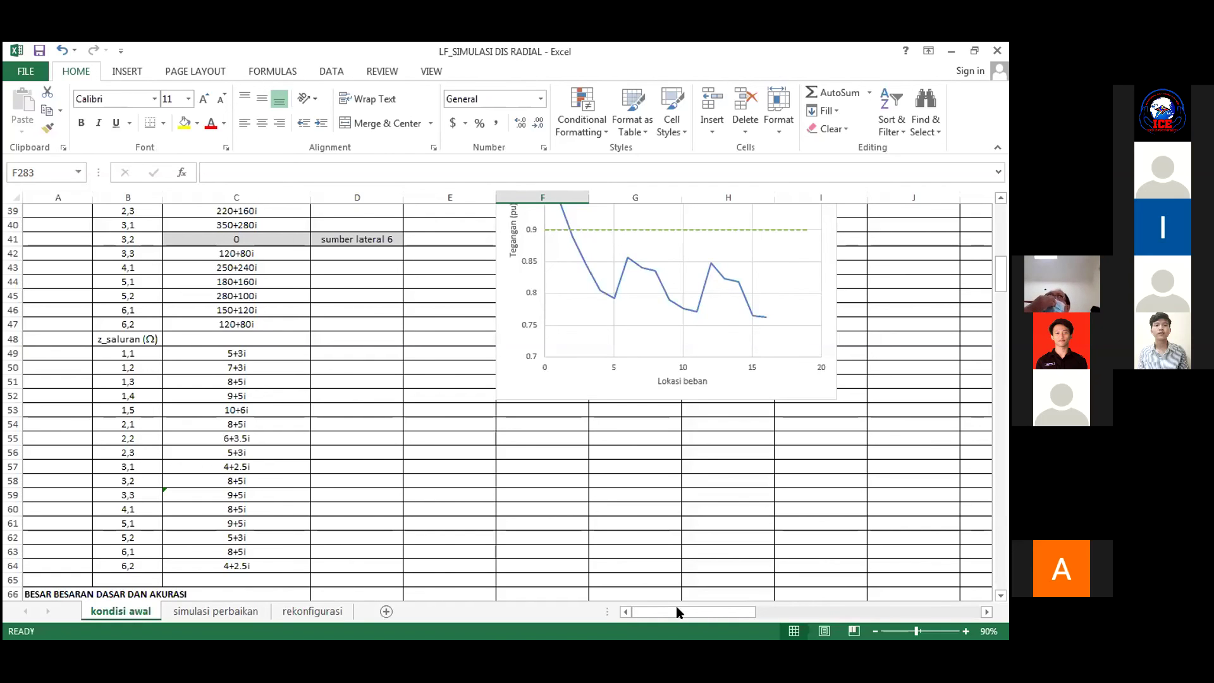
{"action": "scroll", "coordinate": [849, 621], "scroll_direction": "down", "scroll_amount": 3}
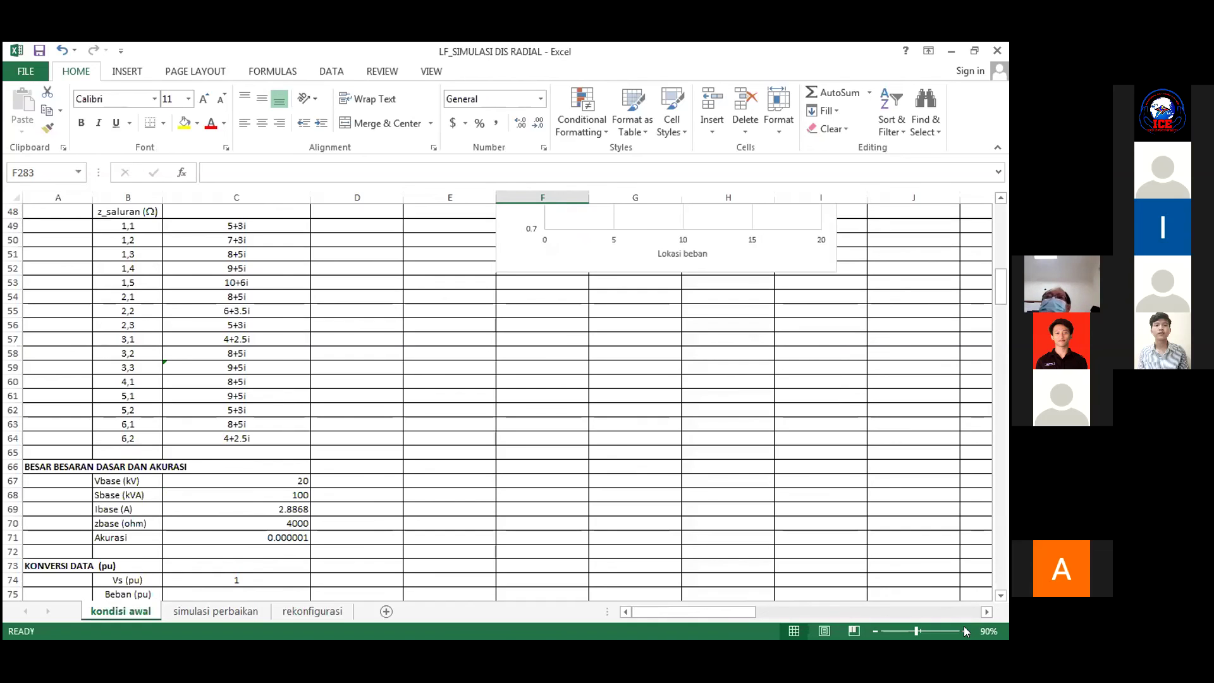
Examine the base quantities and accuracy section and the per-unit conversion of the loads and line impedances
{"action": "left_click", "coordinate": [128, 467]}
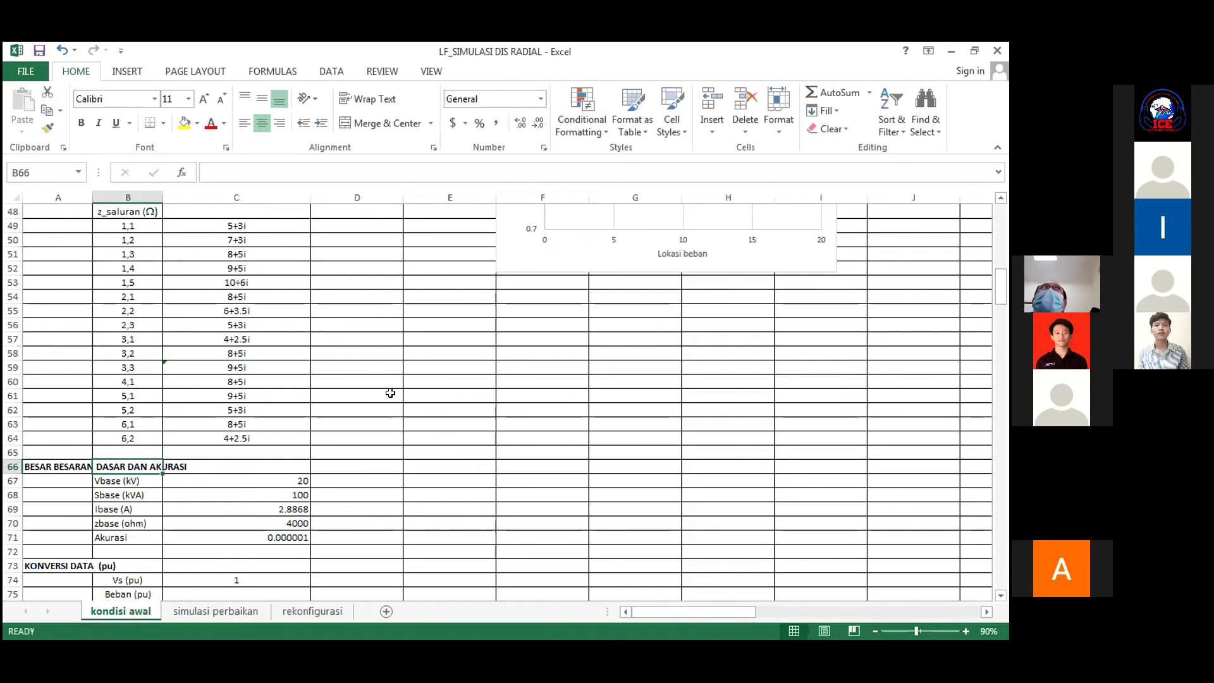
{"action": "scroll", "coordinate": [397, 462], "scroll_direction": "up", "scroll_amount": 2, "text": "ctrl"}
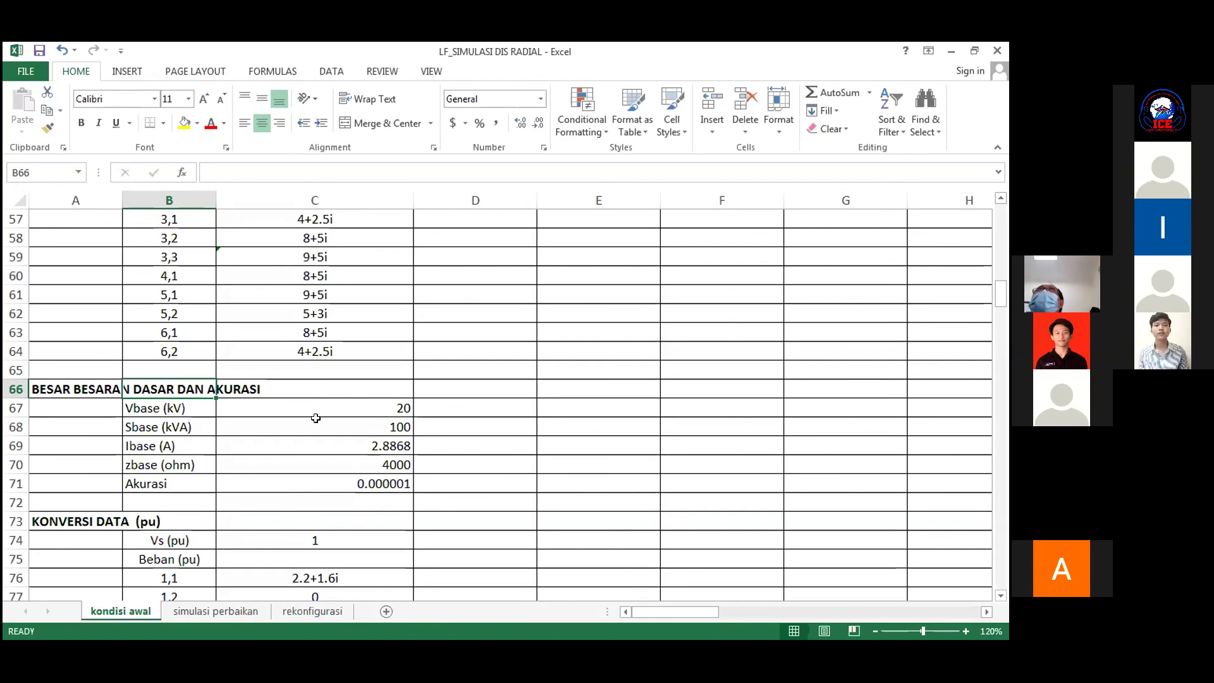
{"action": "scroll", "coordinate": [315, 419], "scroll_direction": "down", "scroll_amount": 1}
{"action": "scroll", "coordinate": [316, 419], "scroll_direction": "down", "scroll_amount": 3}
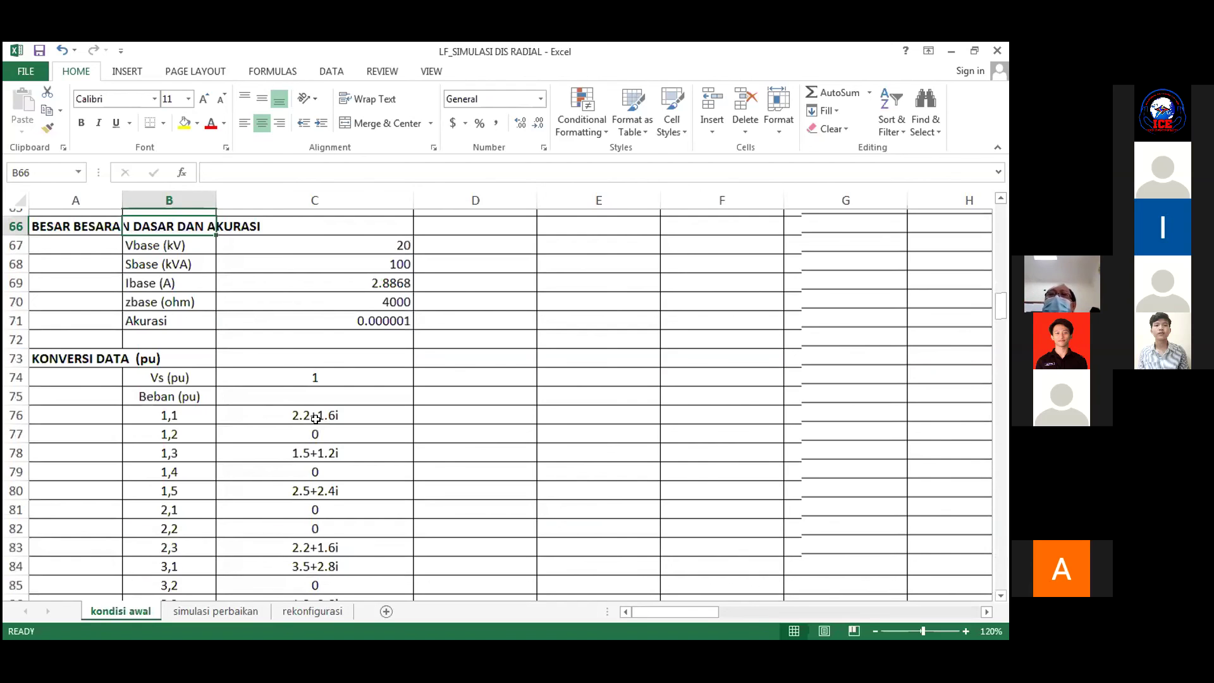
{"action": "scroll", "coordinate": [316, 420], "scroll_direction": "down", "scroll_amount": 2}
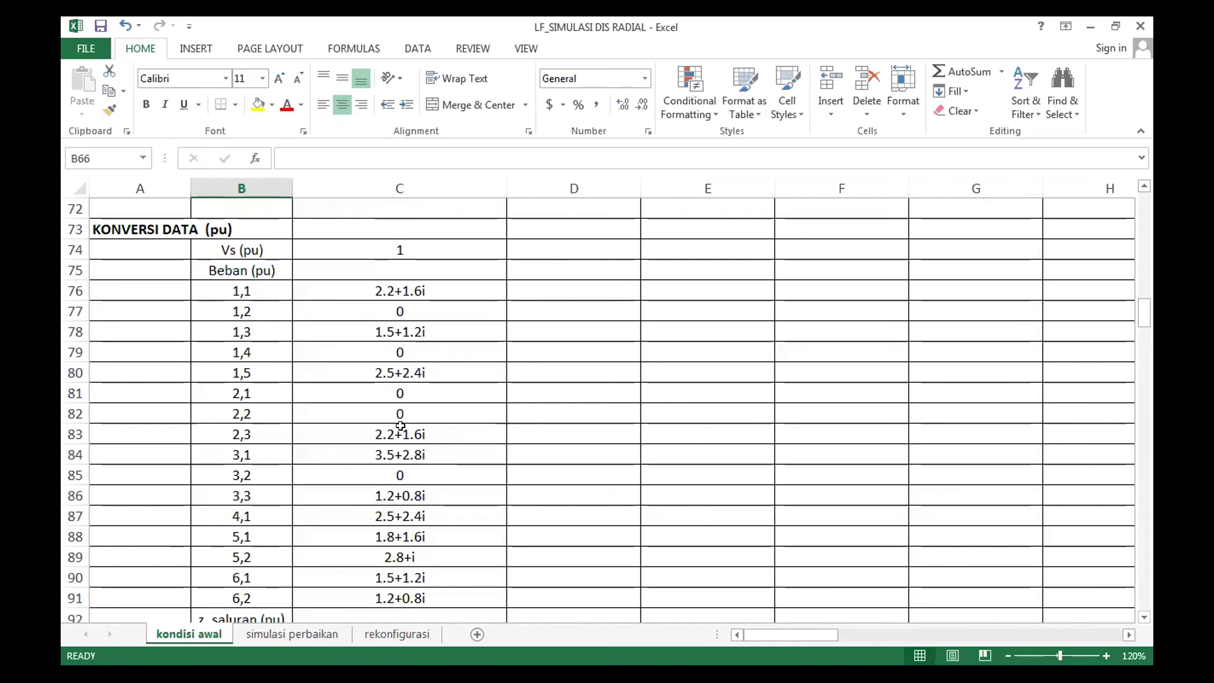
{"action": "scroll", "coordinate": [400, 426], "scroll_direction": "down", "scroll_amount": 1}
{"action": "scroll", "coordinate": [569, 394], "scroll_direction": "down", "scroll_amount": 2}
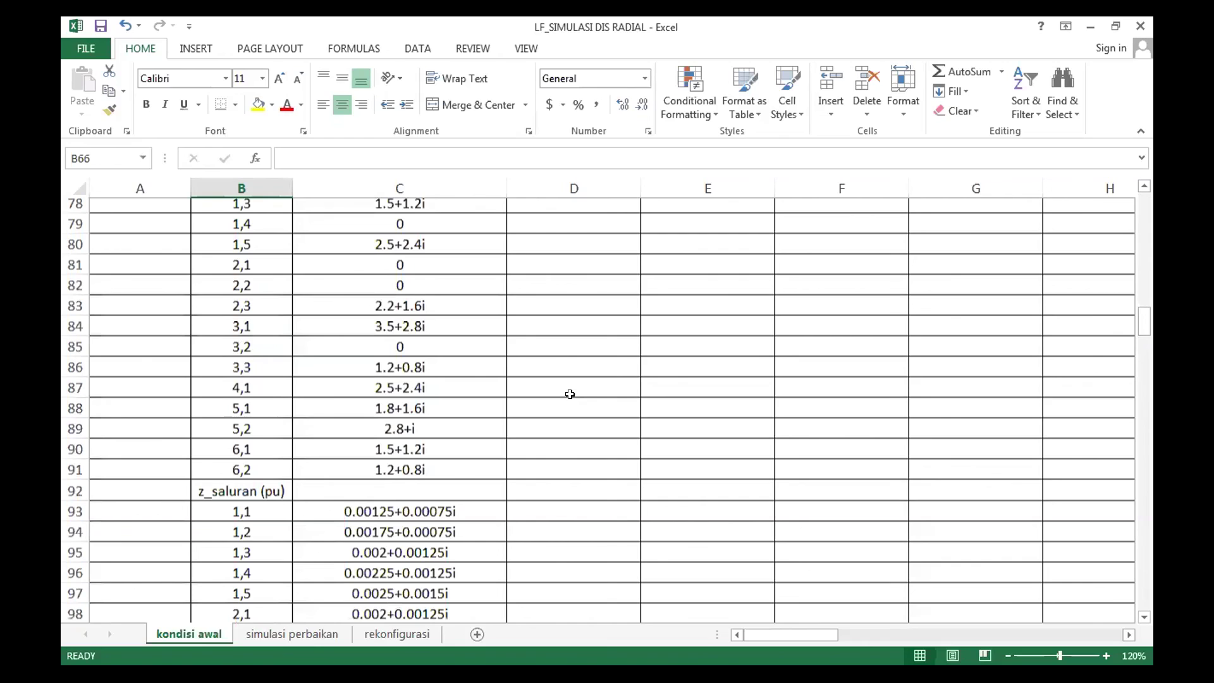
{"action": "scroll", "coordinate": [570, 394], "scroll_direction": "down", "scroll_amount": 1}
{"action": "scroll", "coordinate": [569, 394], "scroll_direction": "down", "scroll_amount": 4}
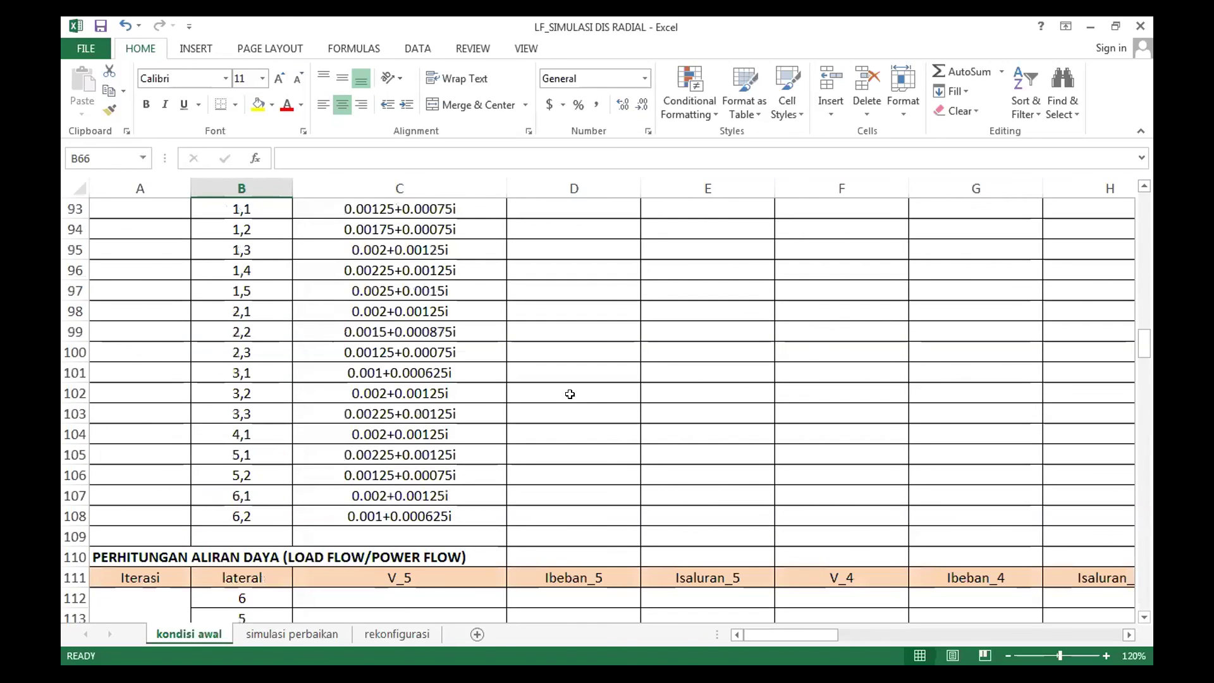
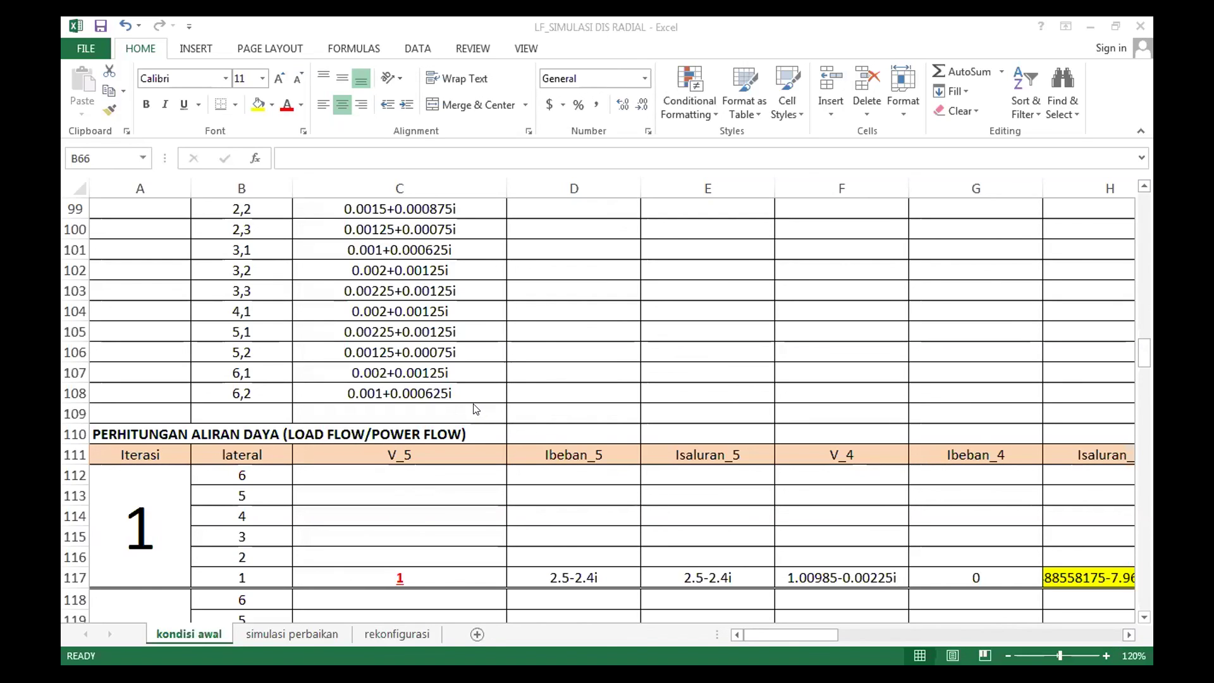
Freeze the panes at cell C112 so the iteration and lateral columns and the load flow header row stay fixed
{"action": "left_click", "coordinate": [423, 477]}
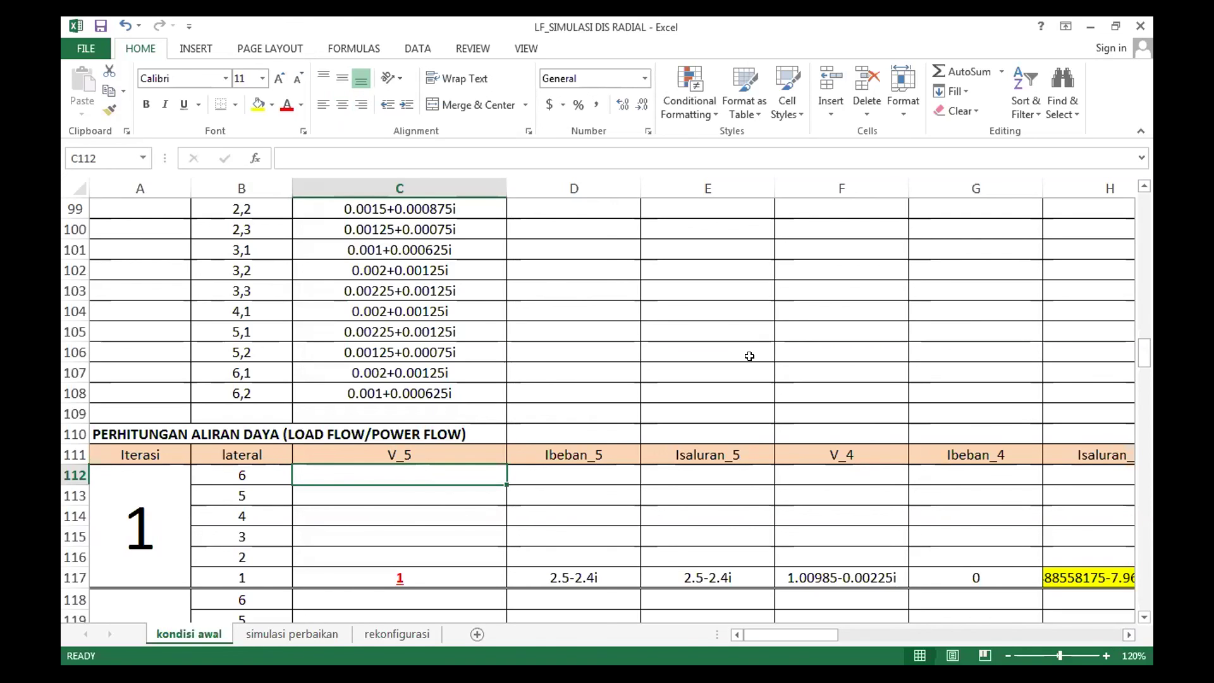
{"action": "left_click", "coordinate": [529, 49]}
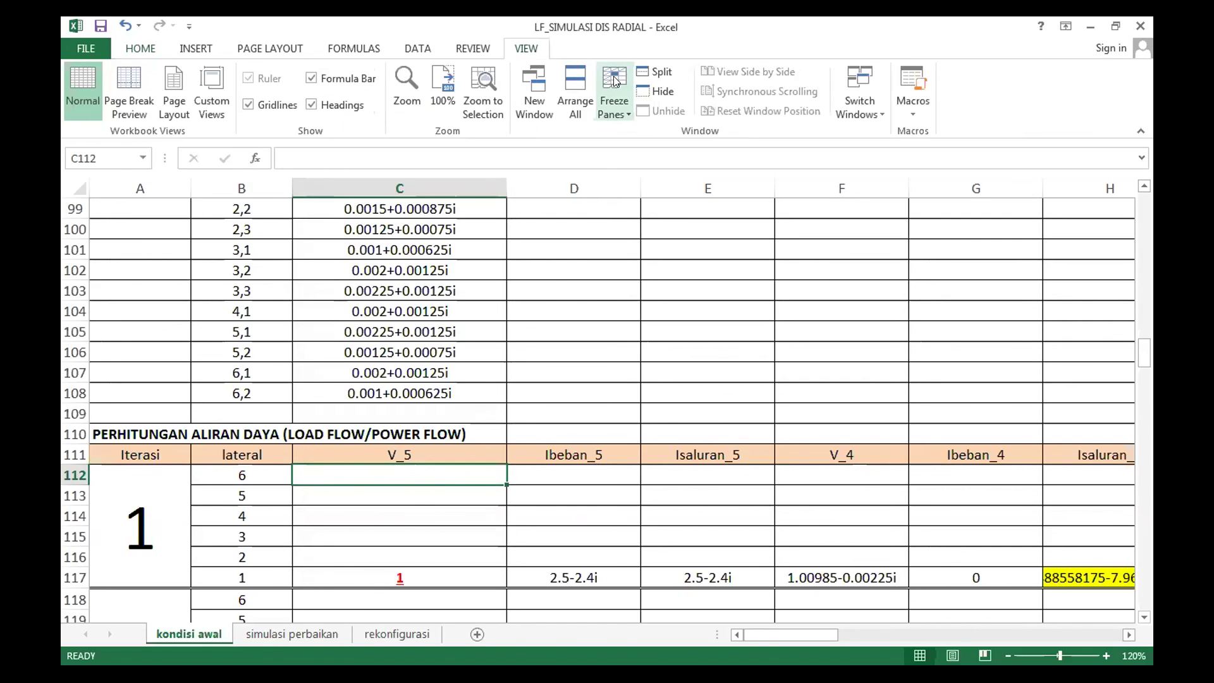
{"action": "left_click", "coordinate": [620, 140]}
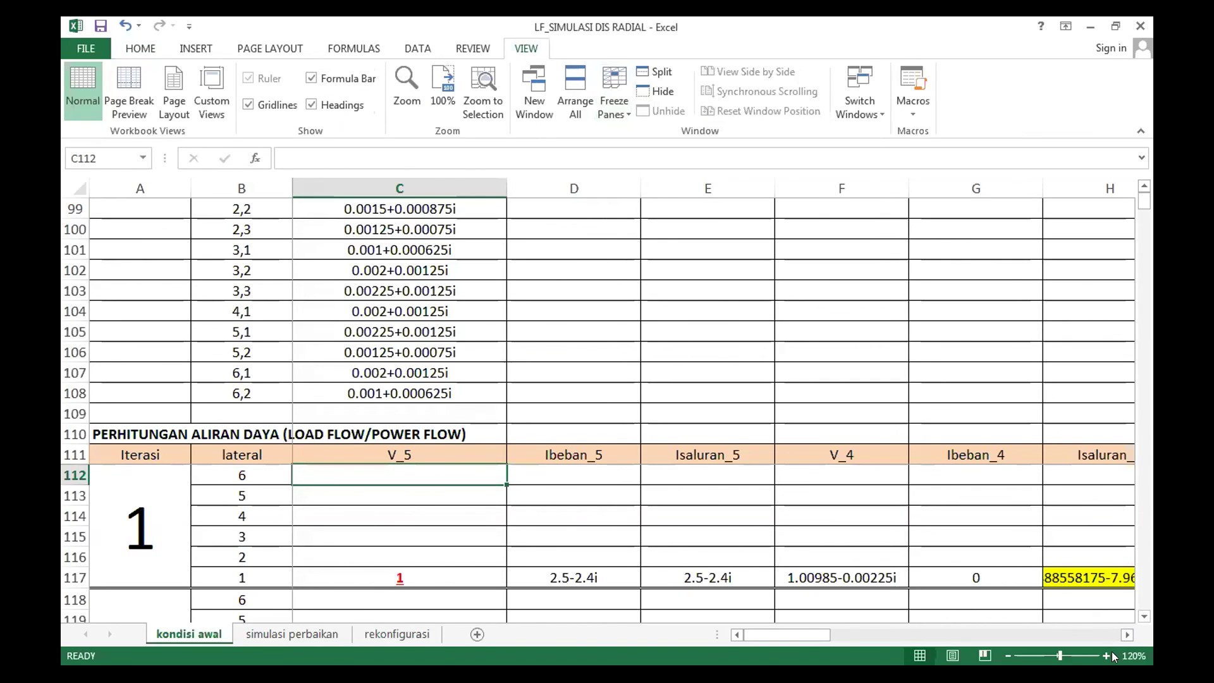
Look across the first iteration's load flow columns as far as keterangan and return to the V_2 column
{"action": "scroll", "coordinate": [1115, 633], "scroll_direction": "right", "scroll_amount": 1}
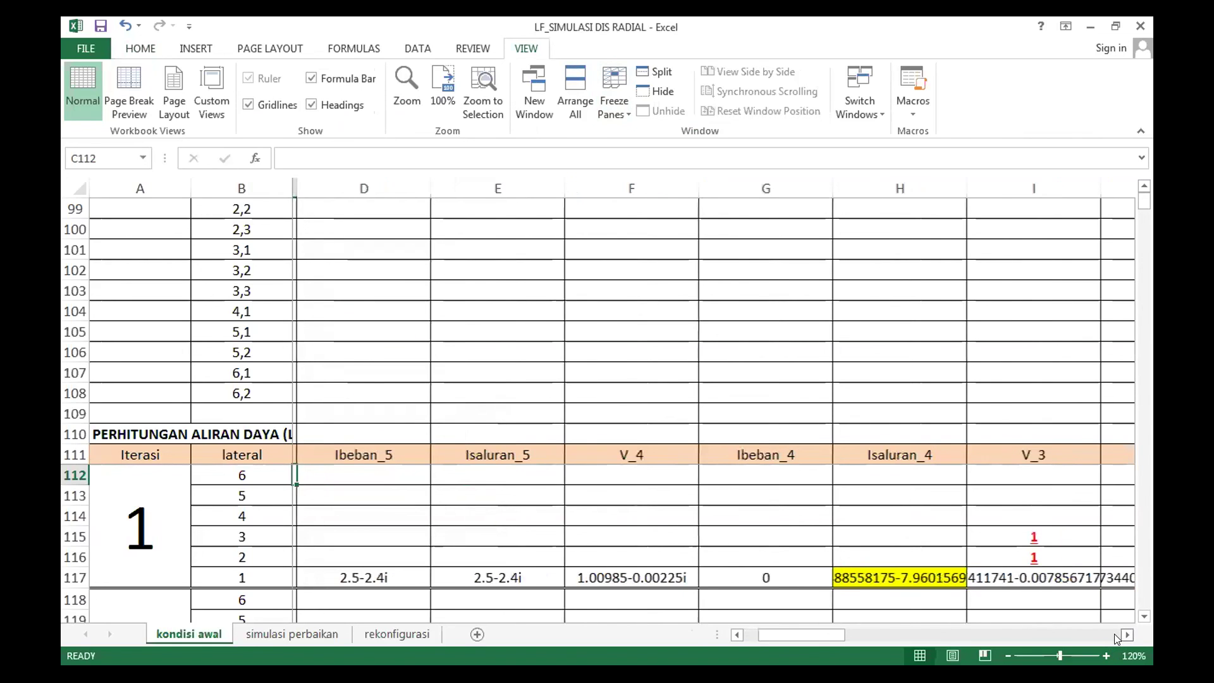
{"action": "scroll", "coordinate": [1107, 633], "scroll_direction": "right", "scroll_amount": 4}
{"action": "scroll", "coordinate": [1076, 634], "scroll_direction": "right", "scroll_amount": 2}
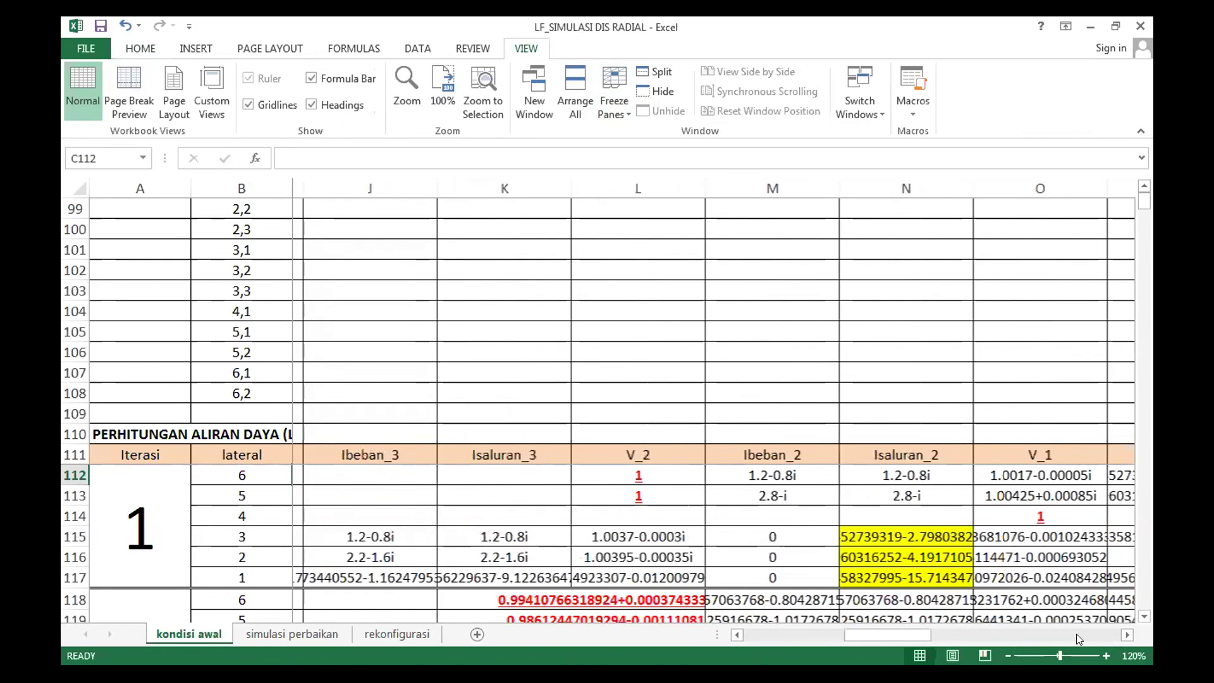
{"action": "scroll", "coordinate": [737, 636], "scroll_direction": "right", "scroll_amount": 6}
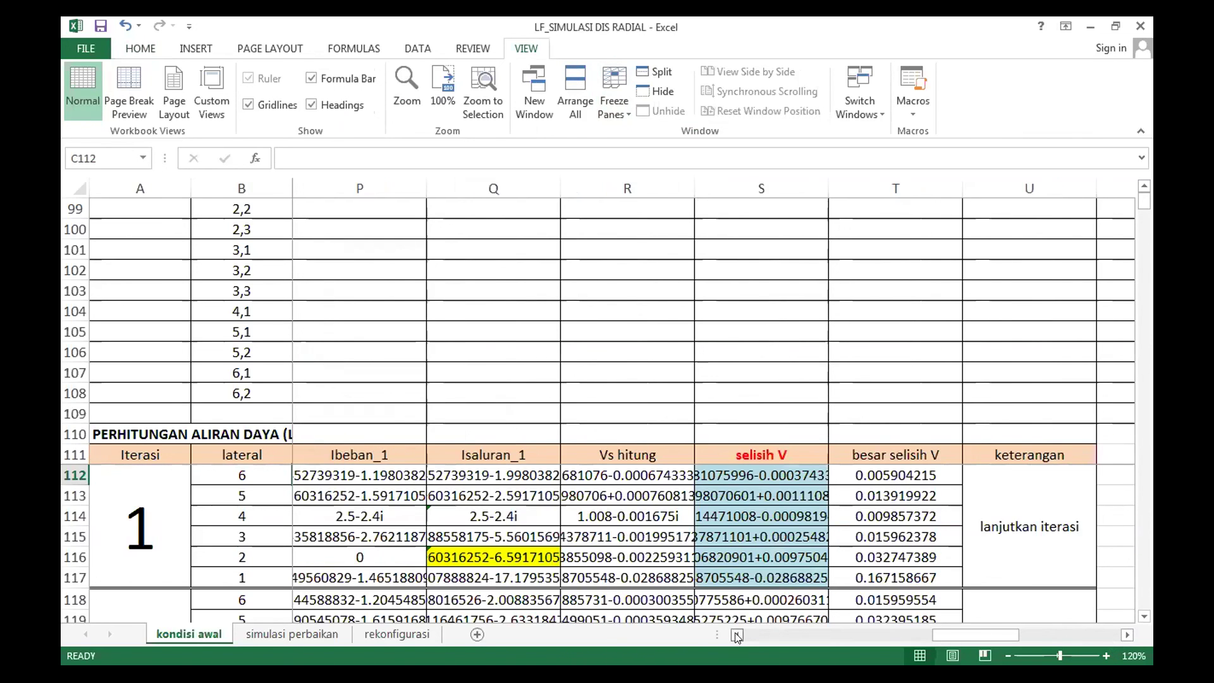
{"action": "scroll", "coordinate": [737, 636], "scroll_direction": "left", "scroll_amount": 1}
{"action": "scroll", "coordinate": [736, 635], "scroll_direction": "left", "scroll_amount": 1}
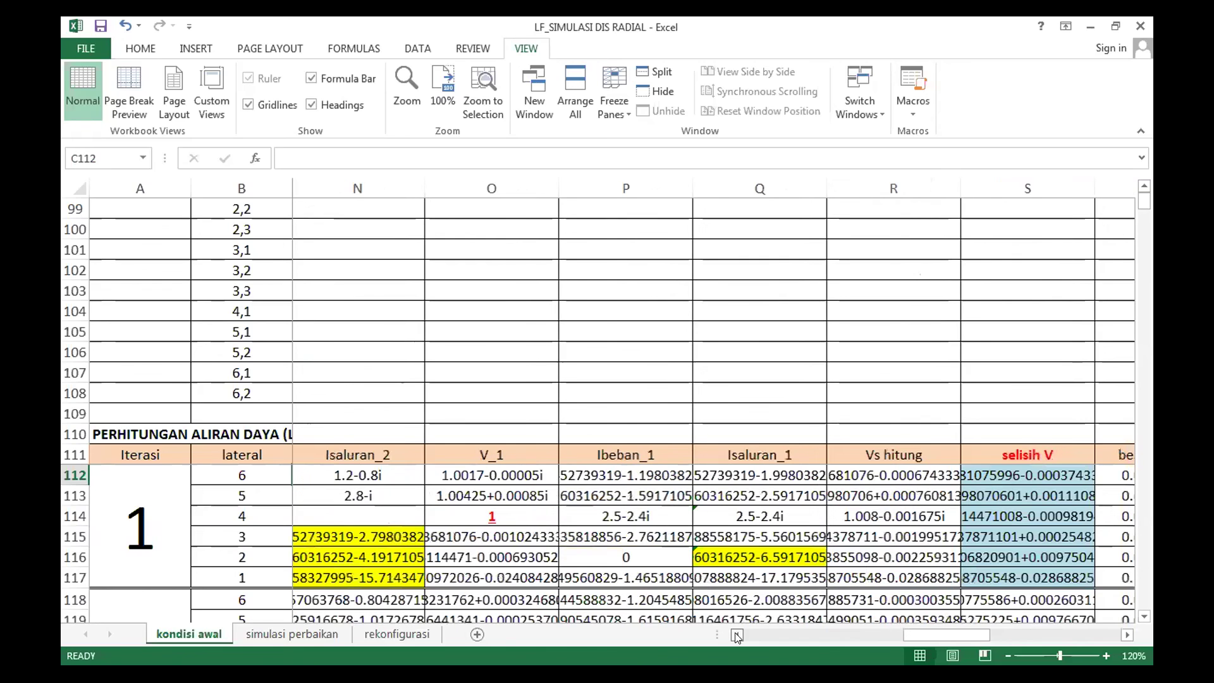
{"action": "scroll", "coordinate": [523, 395], "scroll_direction": "left", "scroll_amount": 2}
{"action": "scroll", "coordinate": [508, 461], "scroll_direction": "left", "scroll_amount": 1}
{"action": "scroll", "coordinate": [504, 465], "scroll_direction": "left", "scroll_amount": 1}
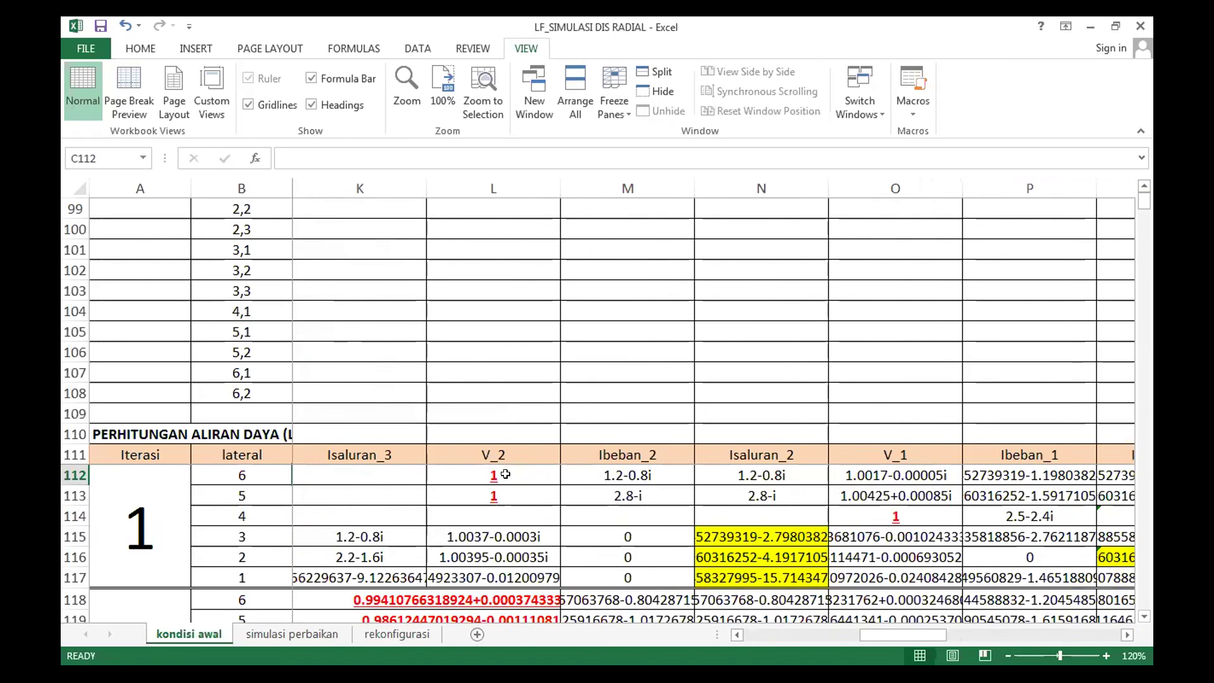
Inspect the contents of the V_2, Isaluran_2 and V_1 cells for lateral 6 in iteration 1
{"action": "left_click", "coordinate": [505, 475]}
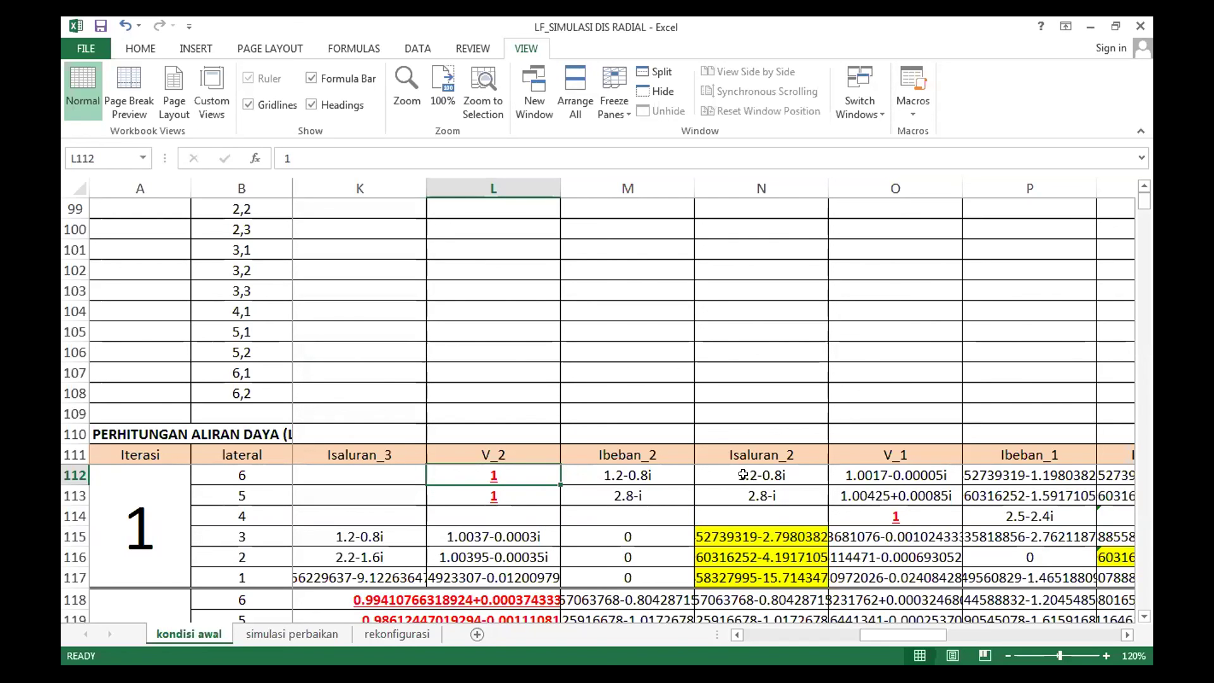
{"action": "left_click", "coordinate": [743, 475]}
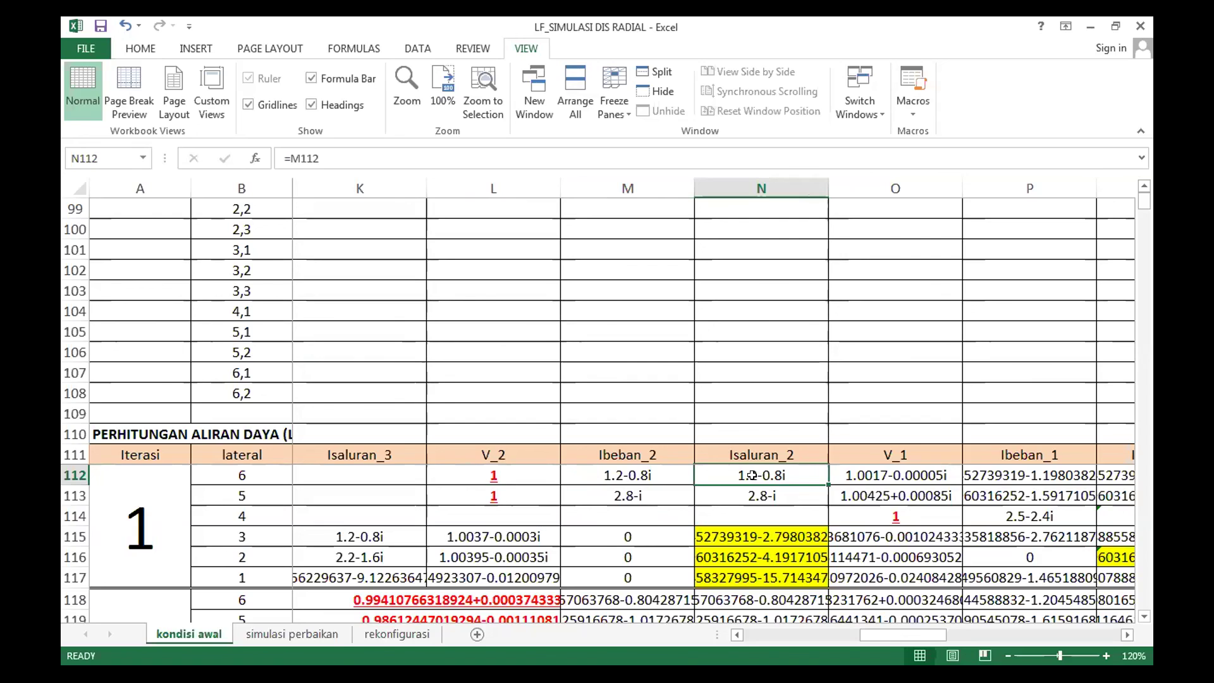
{"action": "double_click", "coordinate": [714, 468]}
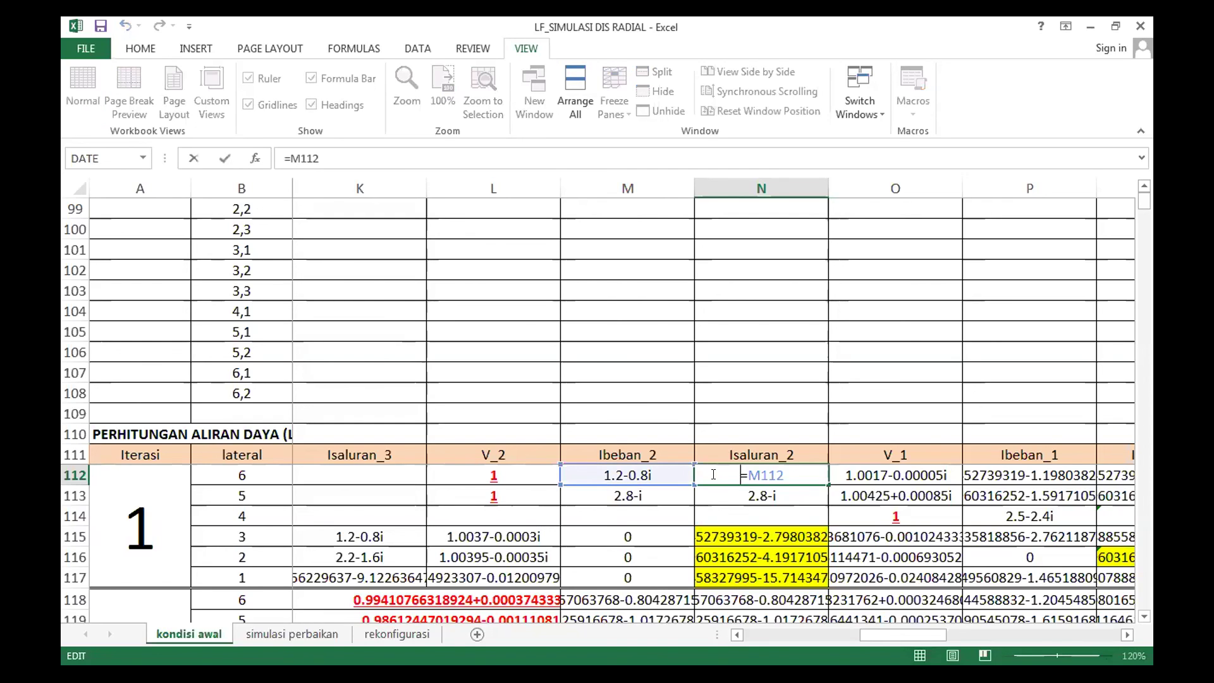
{"action": "key", "text": "Escape"}
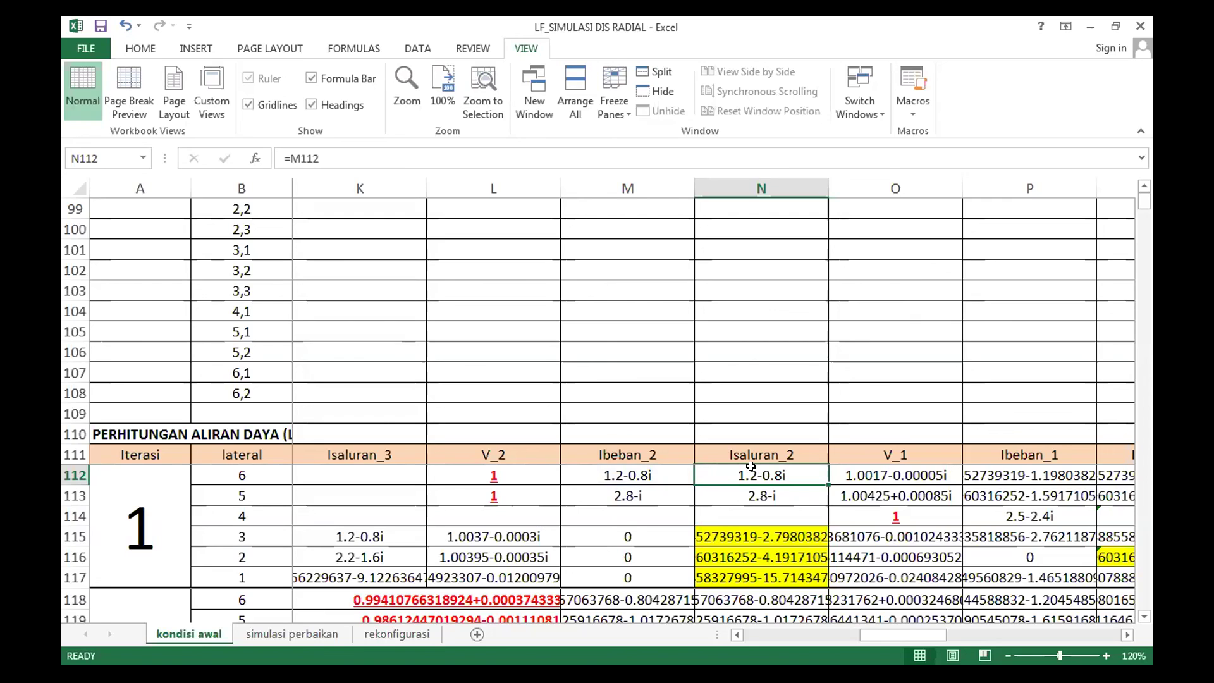
{"action": "left_click", "coordinate": [888, 473]}
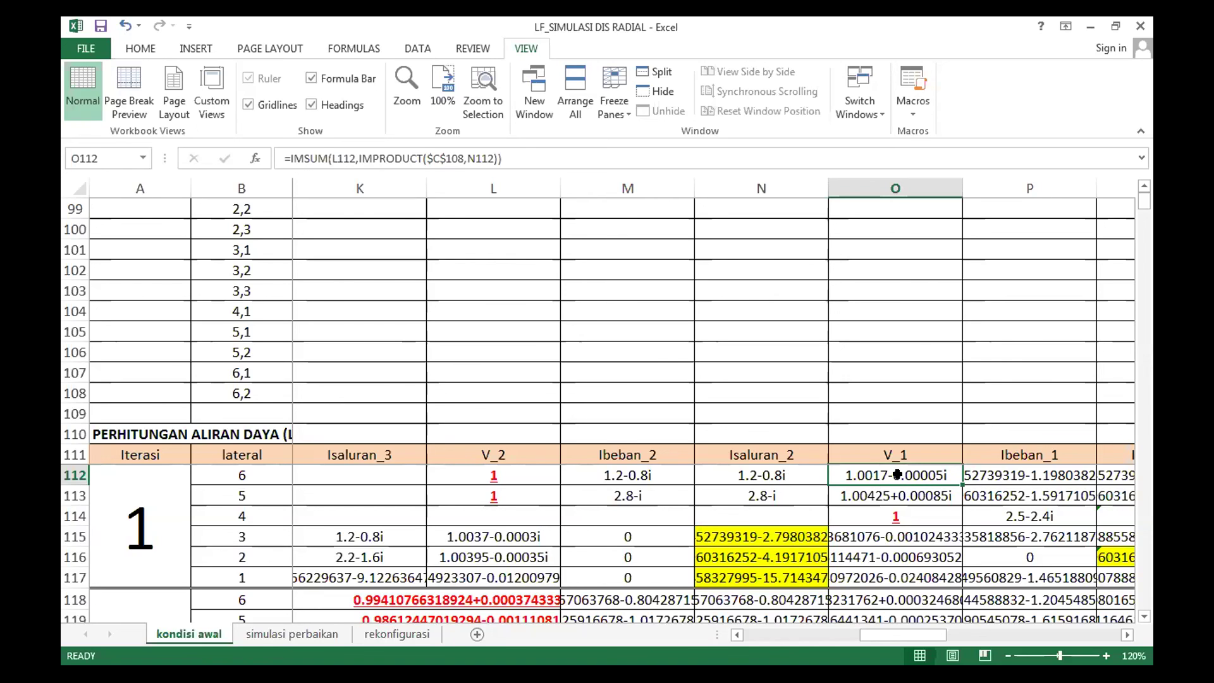
Inspect the iteration 1 formulas for Ibeban_1, Isaluran_1 and Vs hitung of lateral 6, plus Vs hitung of lateral 1
{"action": "left_click", "coordinate": [1127, 636]}
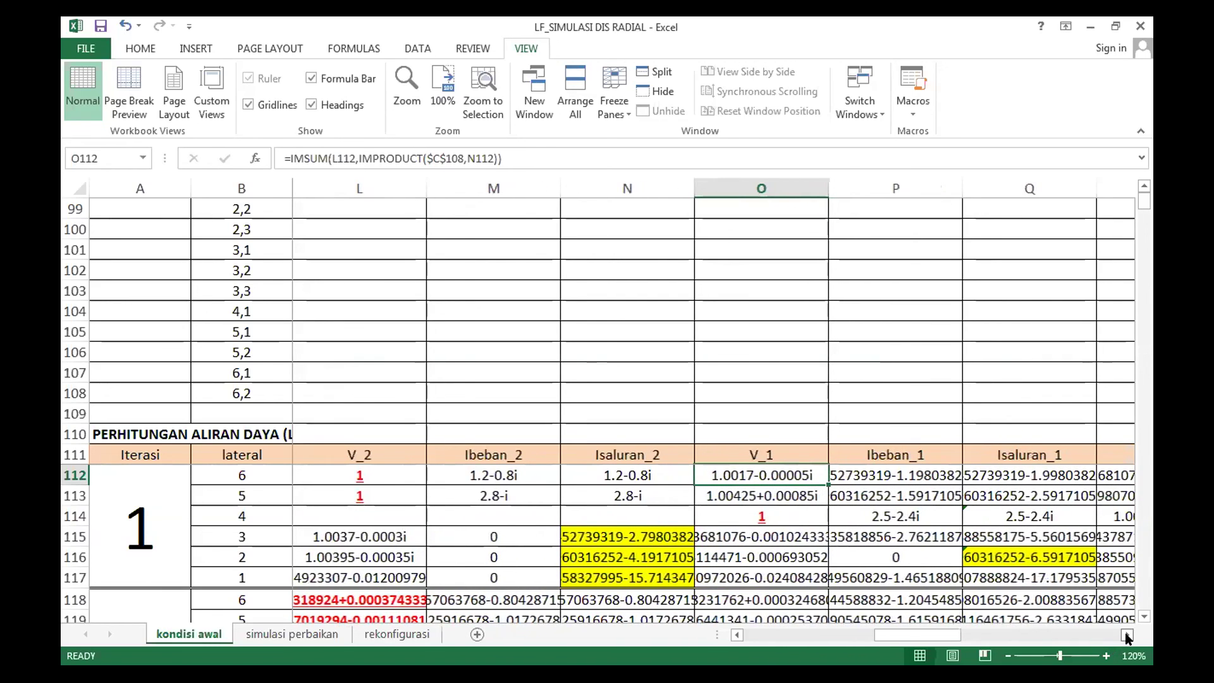
{"action": "left_click", "coordinate": [1127, 635]}
{"action": "left_click", "coordinate": [1127, 636]}
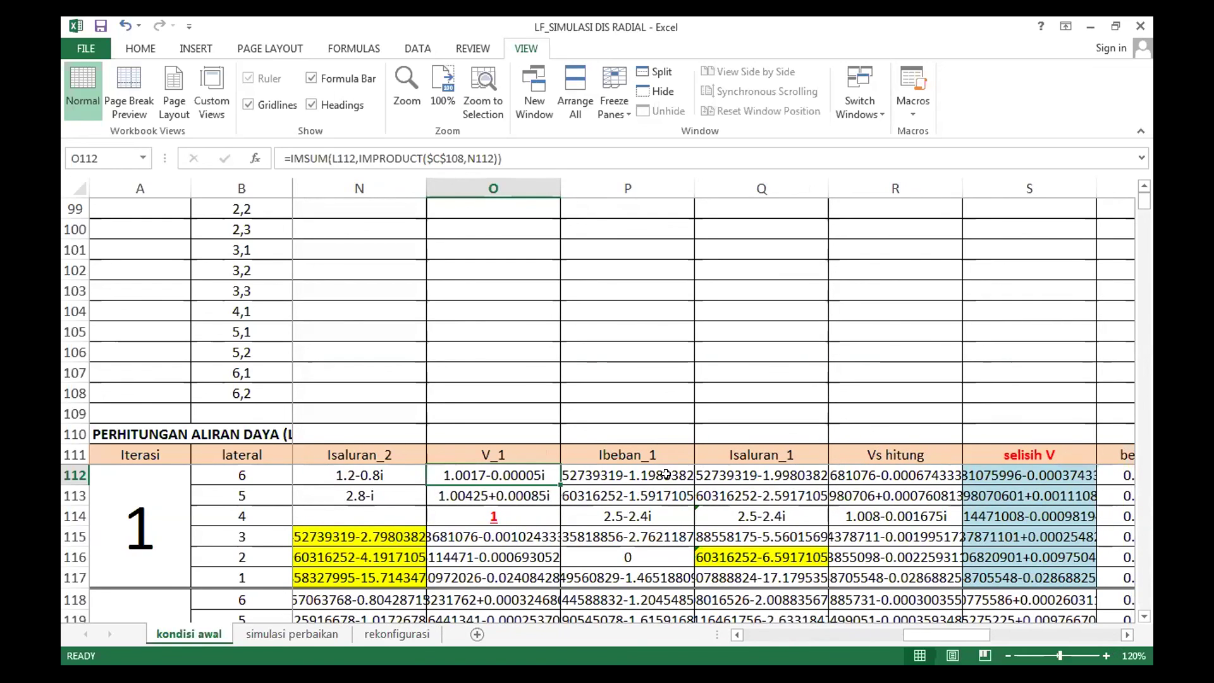
{"action": "left_click", "coordinate": [666, 475]}
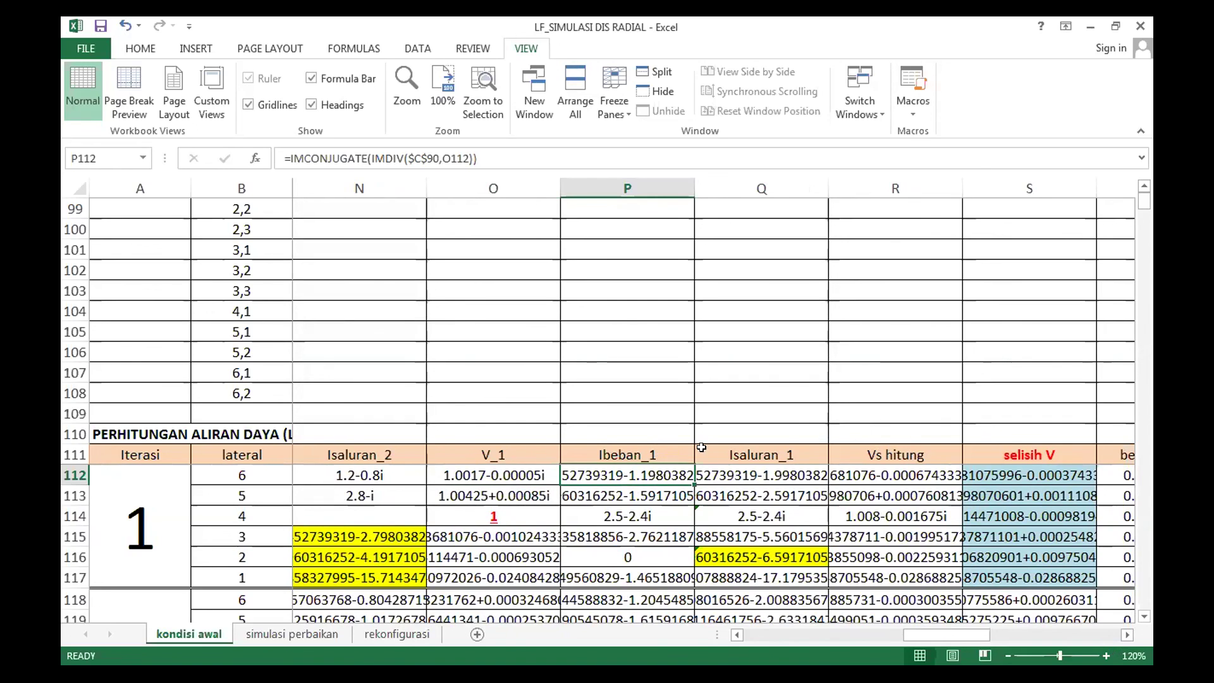
{"action": "left_click", "coordinate": [767, 451]}
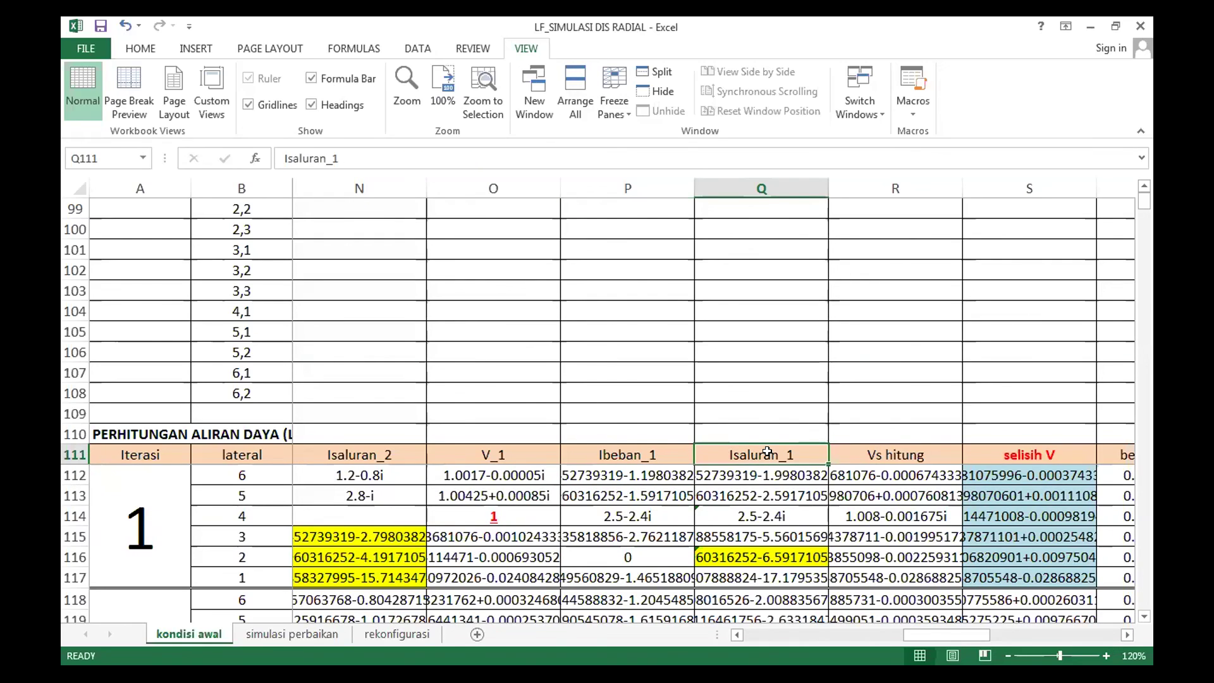
{"action": "double_click", "coordinate": [790, 474]}
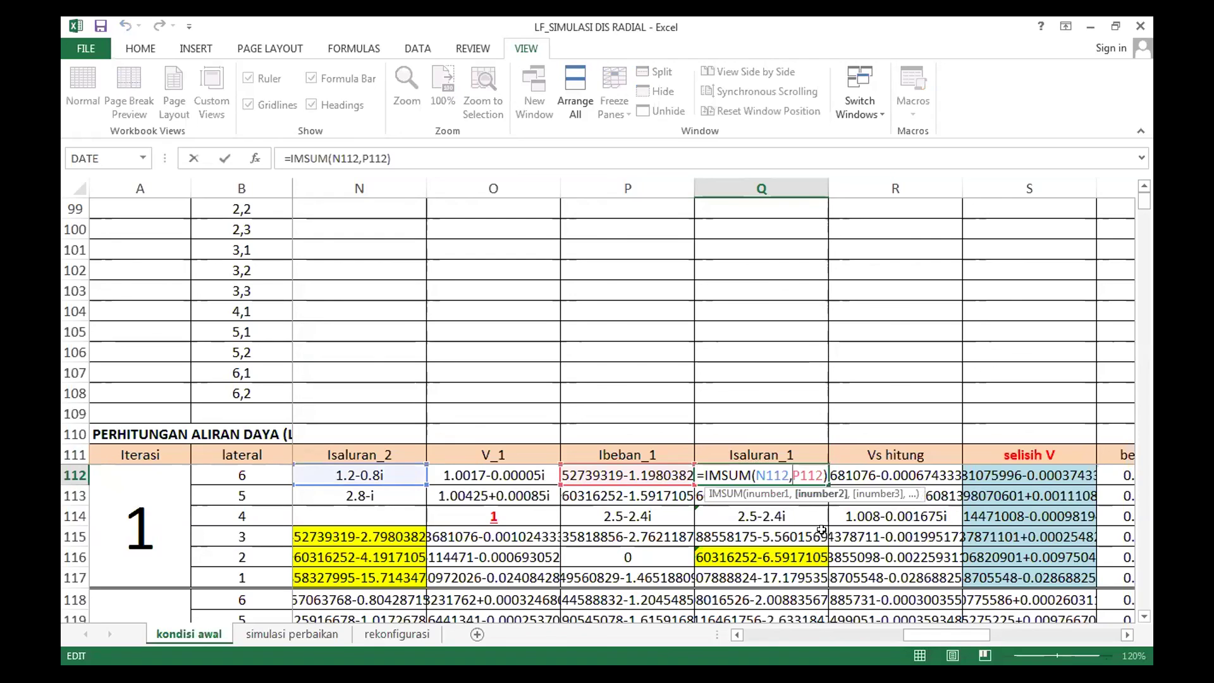
{"action": "key", "text": "Escape"}
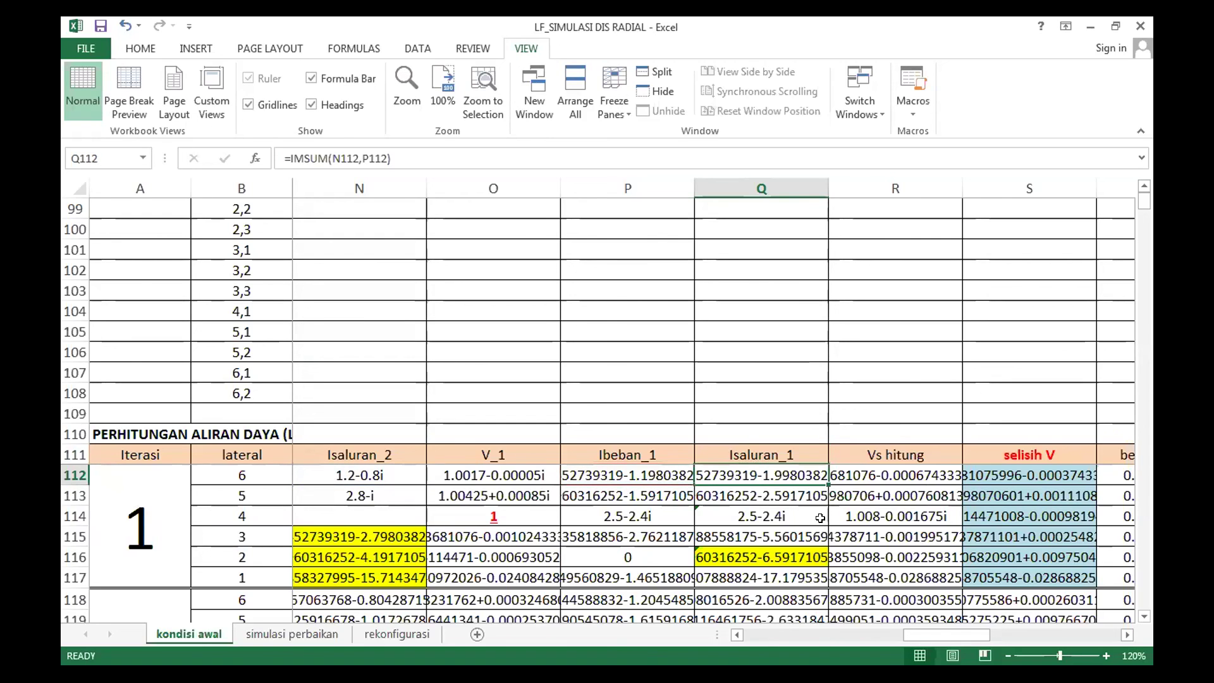
{"action": "left_click", "coordinate": [852, 475]}
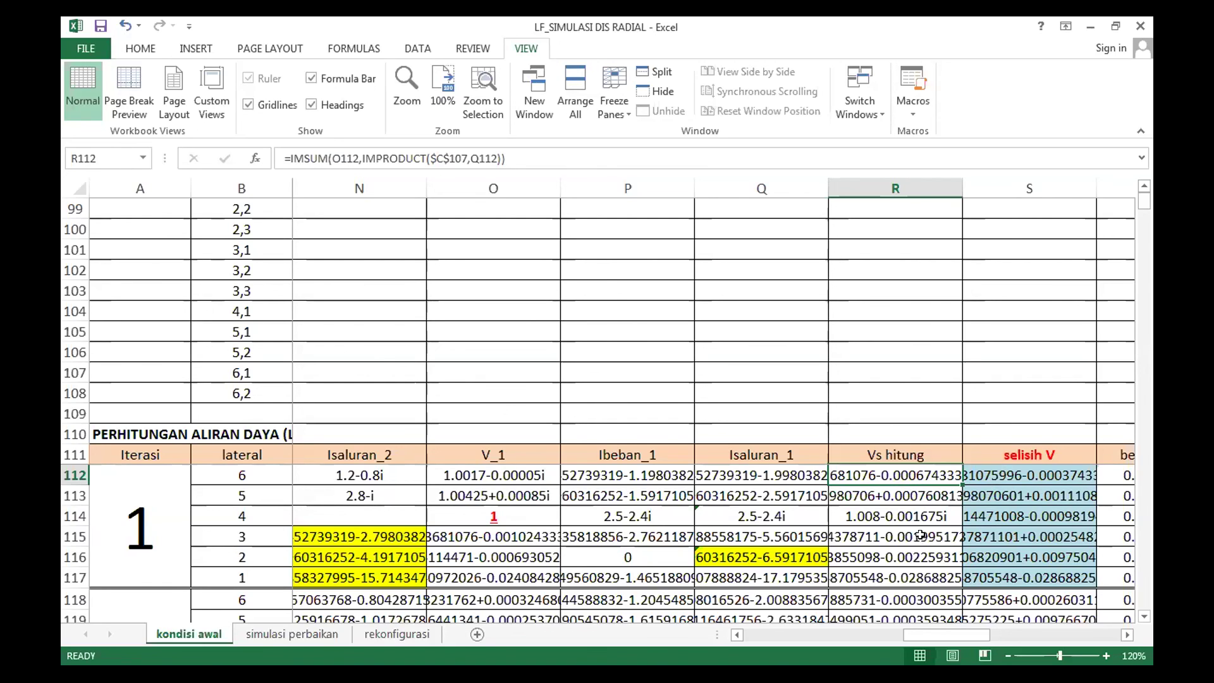
{"action": "left_click", "coordinate": [917, 576]}
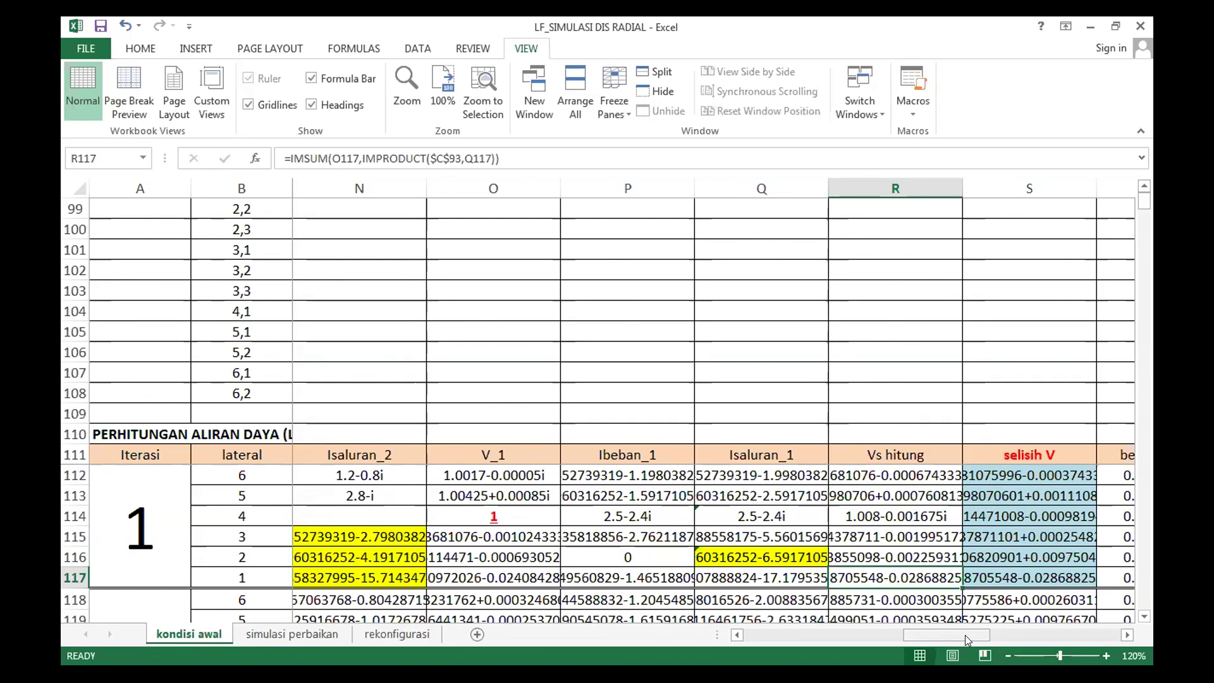
Look across the lateral 1 row of iteration 1 from Ibeban_5 to Vs hitung
{"action": "left_click_drag", "start_coordinate": [961, 635], "coordinate": [815, 645]}
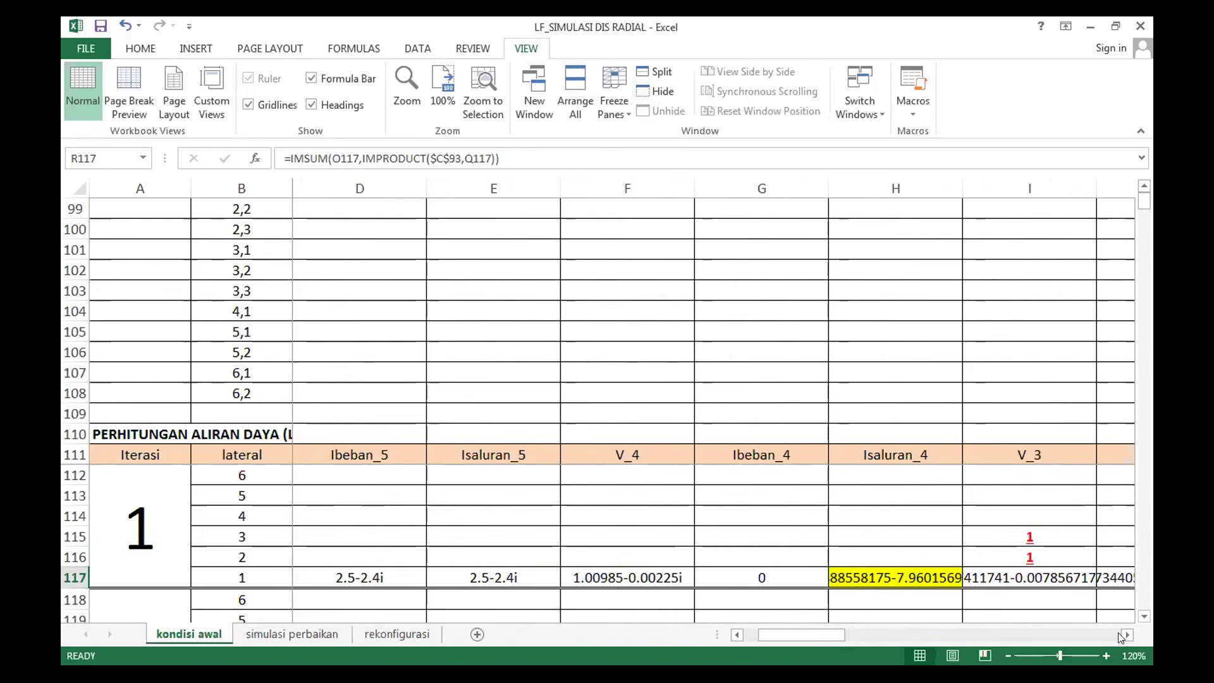
{"action": "left_click", "coordinate": [1126, 635]}
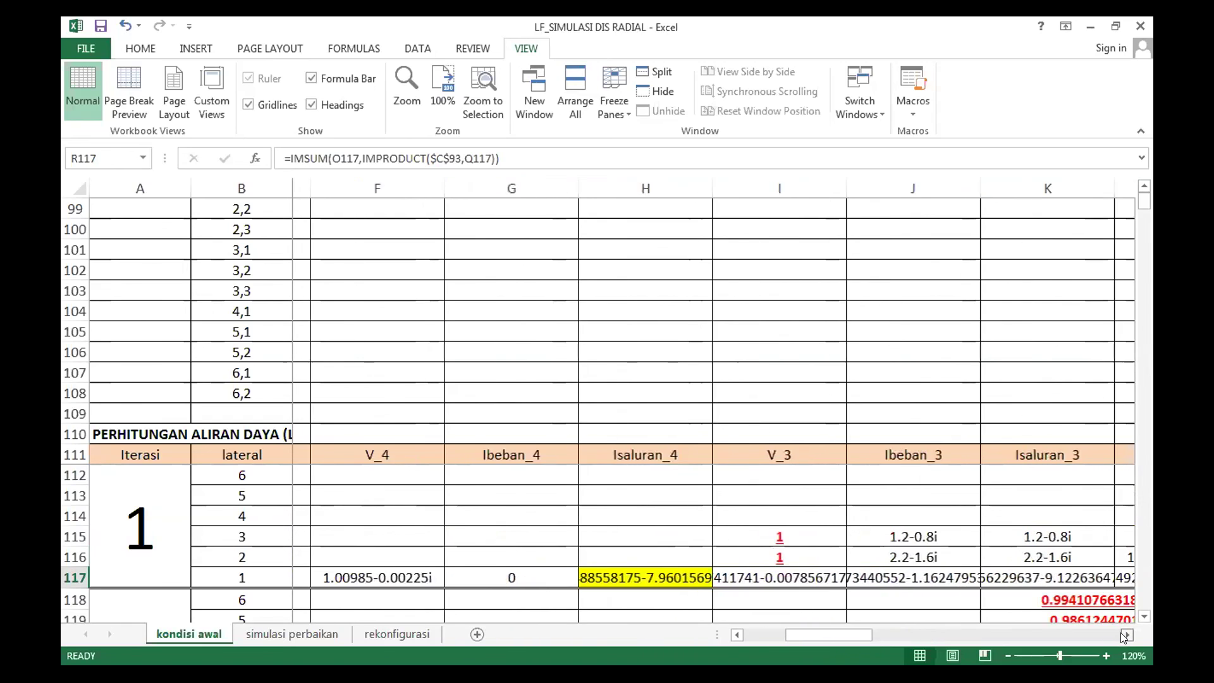
{"action": "left_click", "coordinate": [1127, 635]}
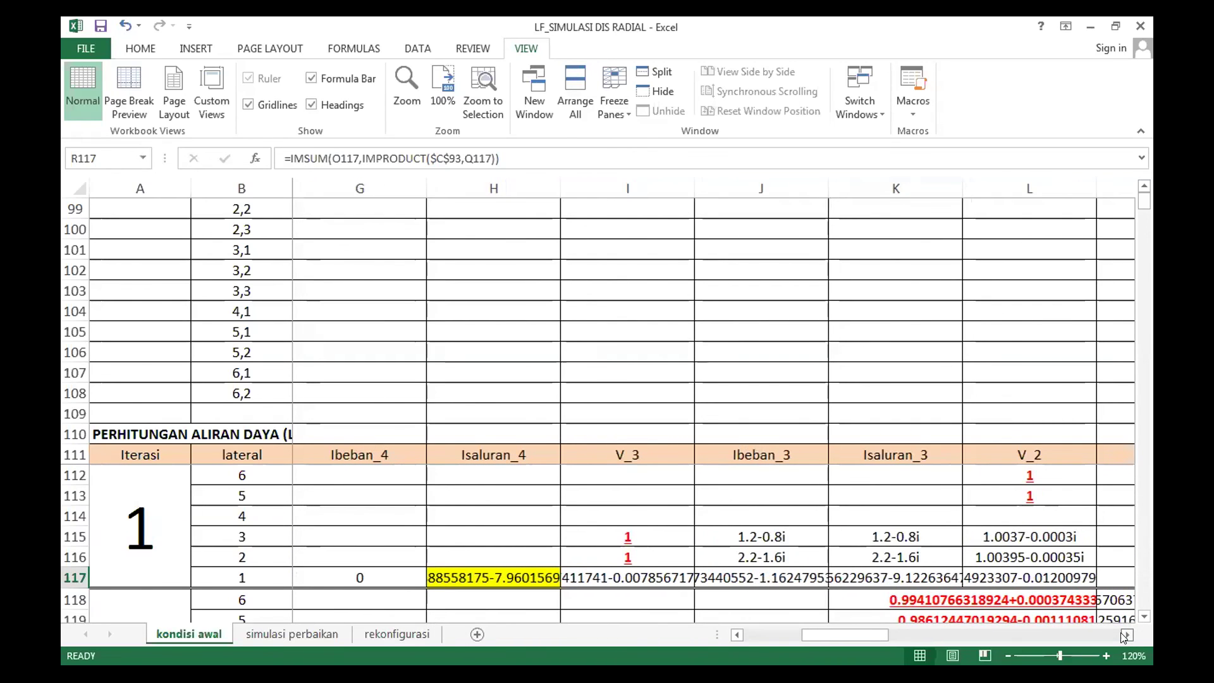
{"action": "left_click", "coordinate": [1126, 635]}
{"action": "left_click", "coordinate": [1126, 635]}
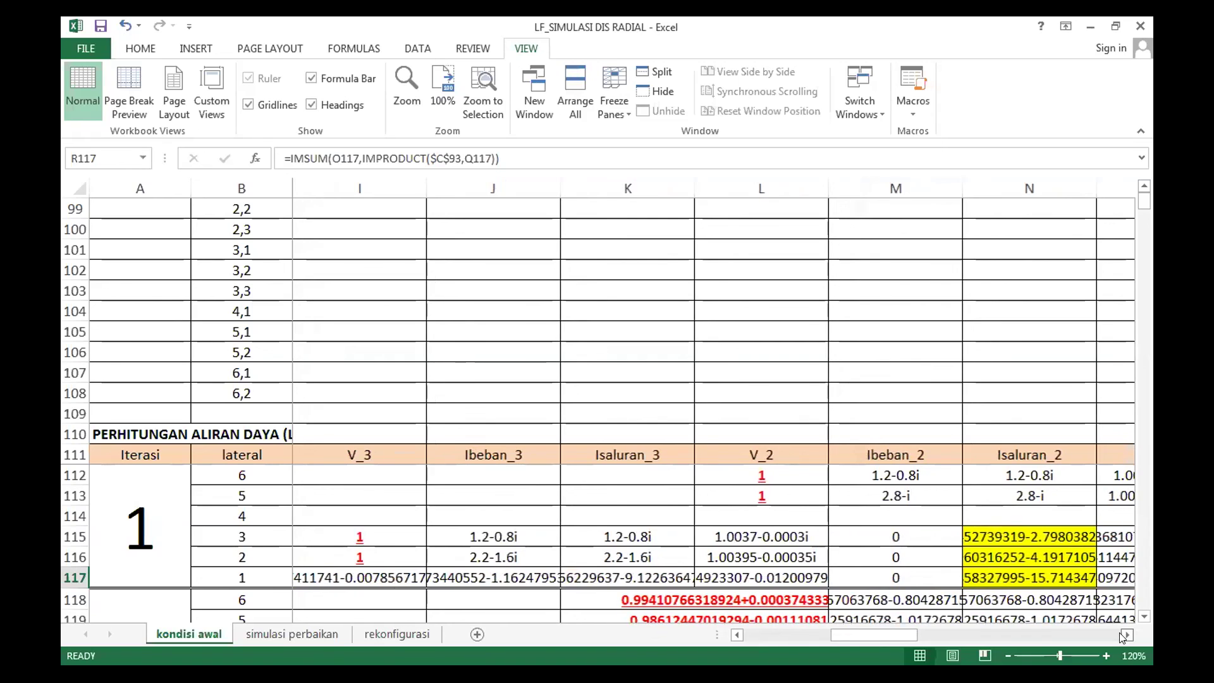
{"action": "left_click", "coordinate": [1121, 634]}
{"action": "left_click", "coordinate": [1121, 634]}
{"action": "left_click", "coordinate": [1120, 634]}
{"action": "left_click", "coordinate": [1120, 634]}
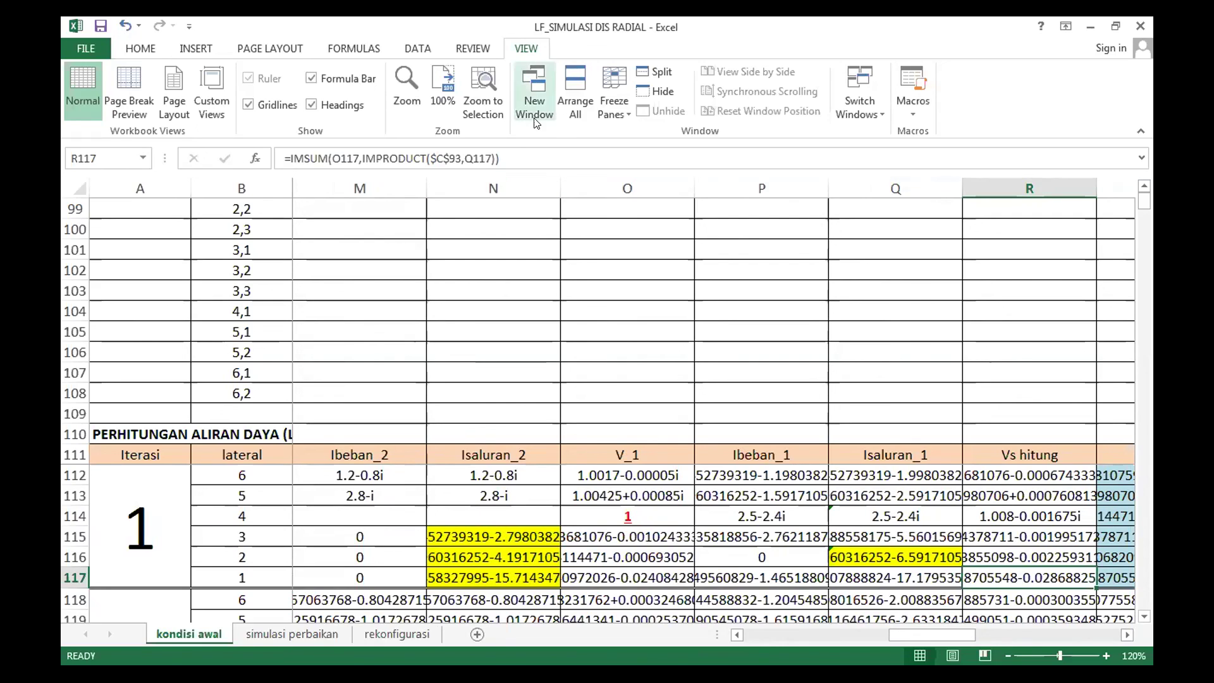
Unfreeze the panes and examine the whole radial network diagram at the start of the sheet at 100% zoom
{"action": "left_click", "coordinate": [614, 104]}
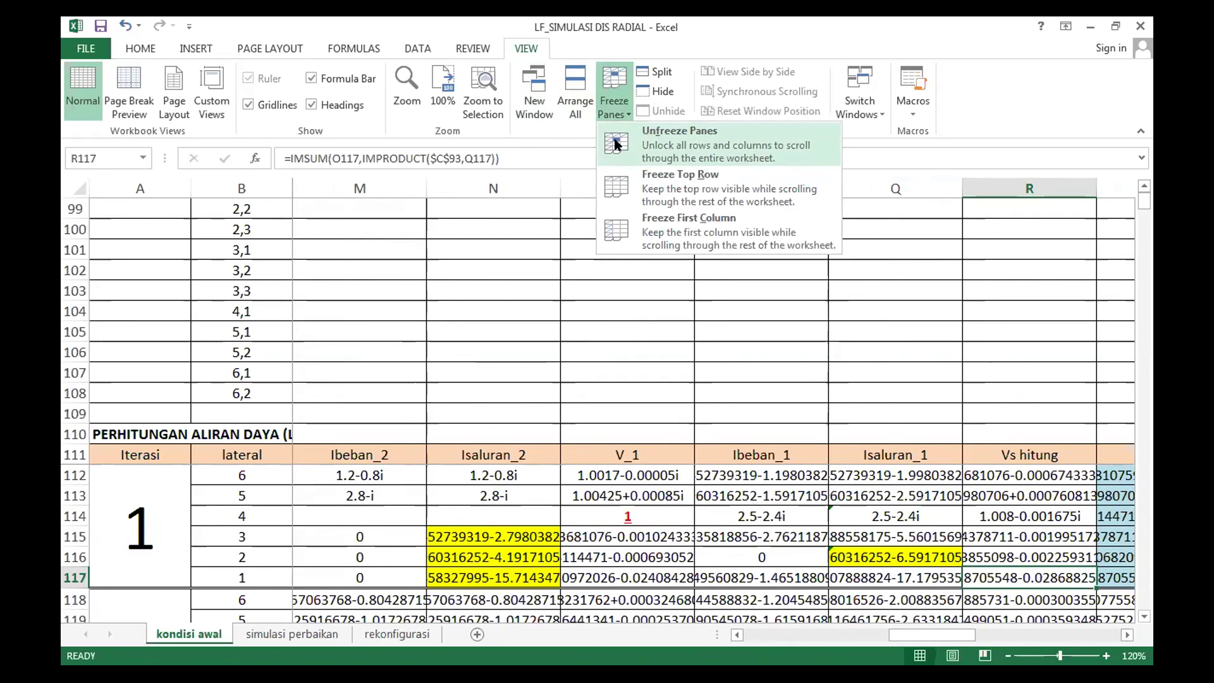
{"action": "left_click", "coordinate": [615, 144]}
{"action": "scroll", "coordinate": [619, 300], "scroll_direction": "up", "scroll_amount": 20}
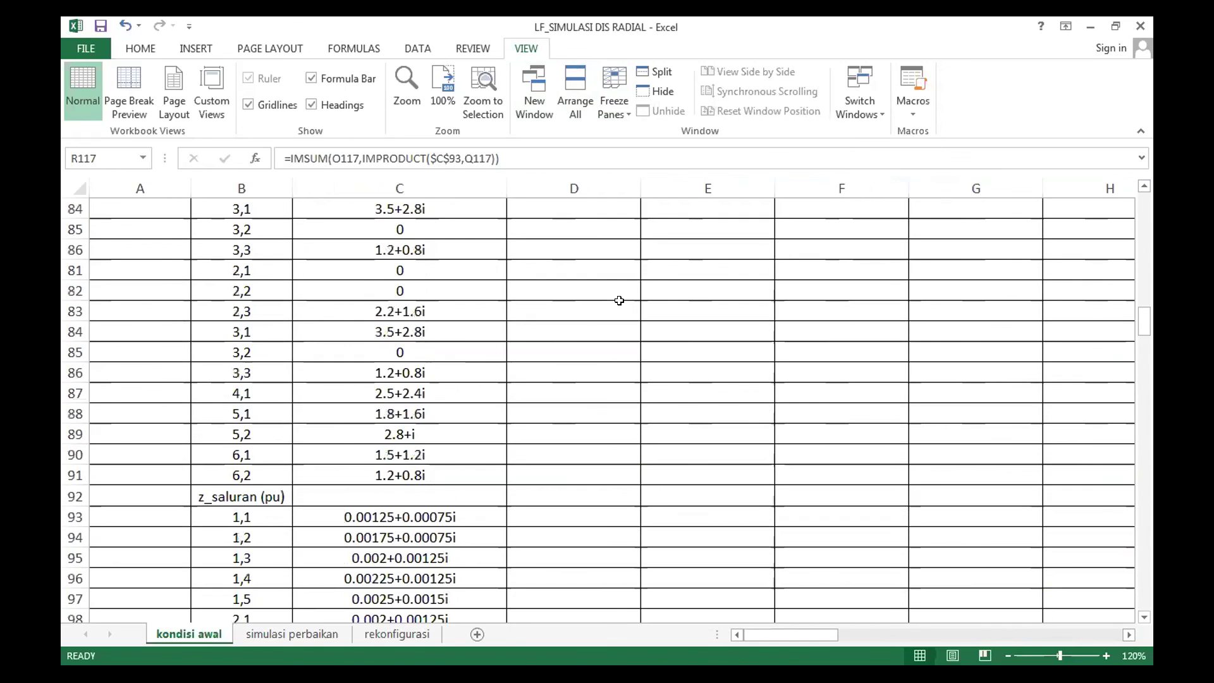
{"action": "scroll", "coordinate": [619, 301], "scroll_direction": "up", "scroll_amount": 8}
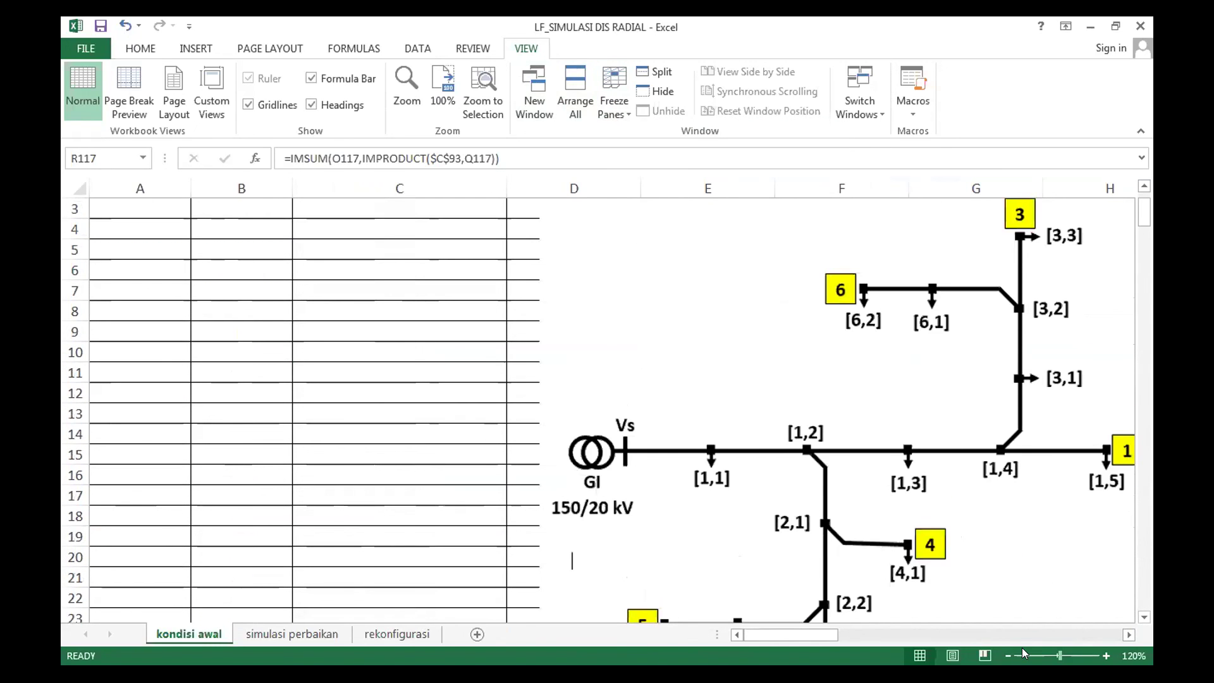
{"action": "left_click", "coordinate": [1007, 654]}
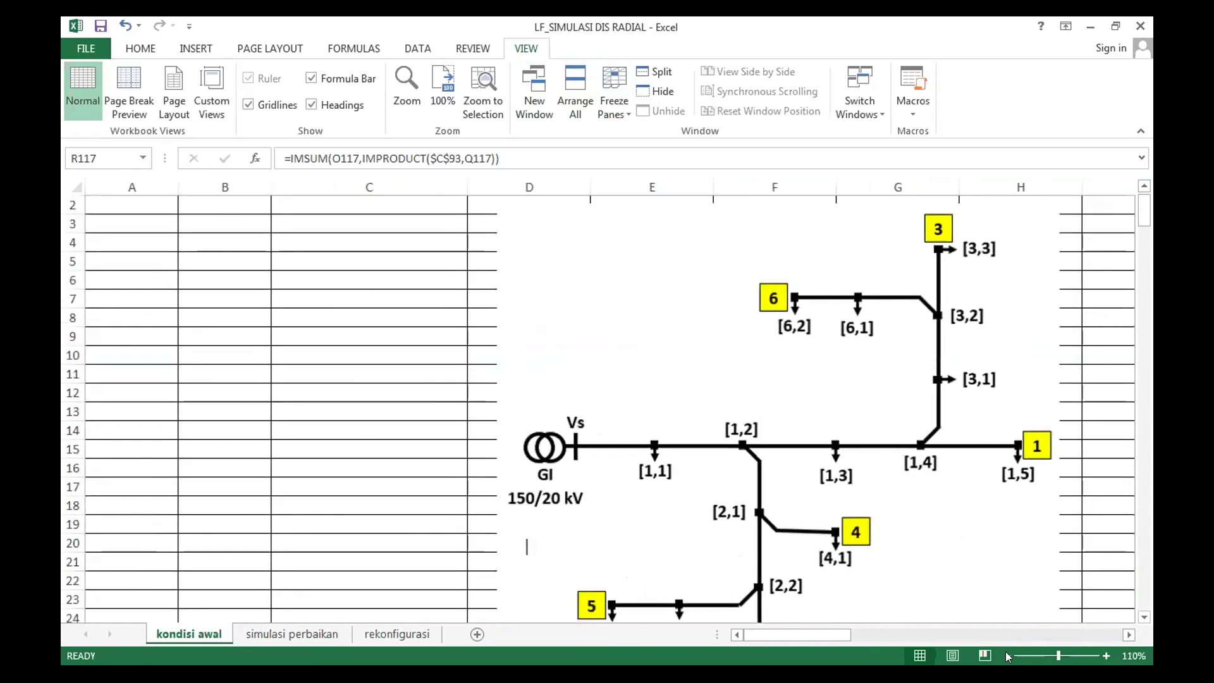
{"action": "left_click", "coordinate": [1007, 655]}
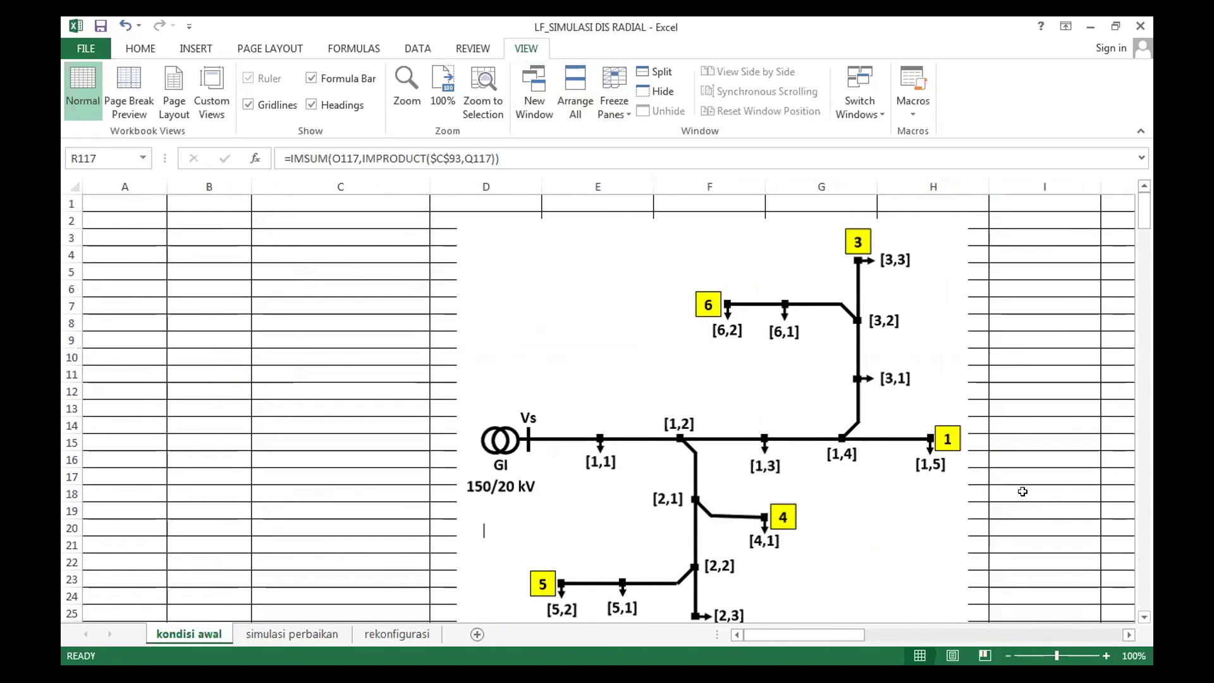
{"action": "scroll", "coordinate": [1023, 491], "scroll_direction": "down", "scroll_amount": 1}
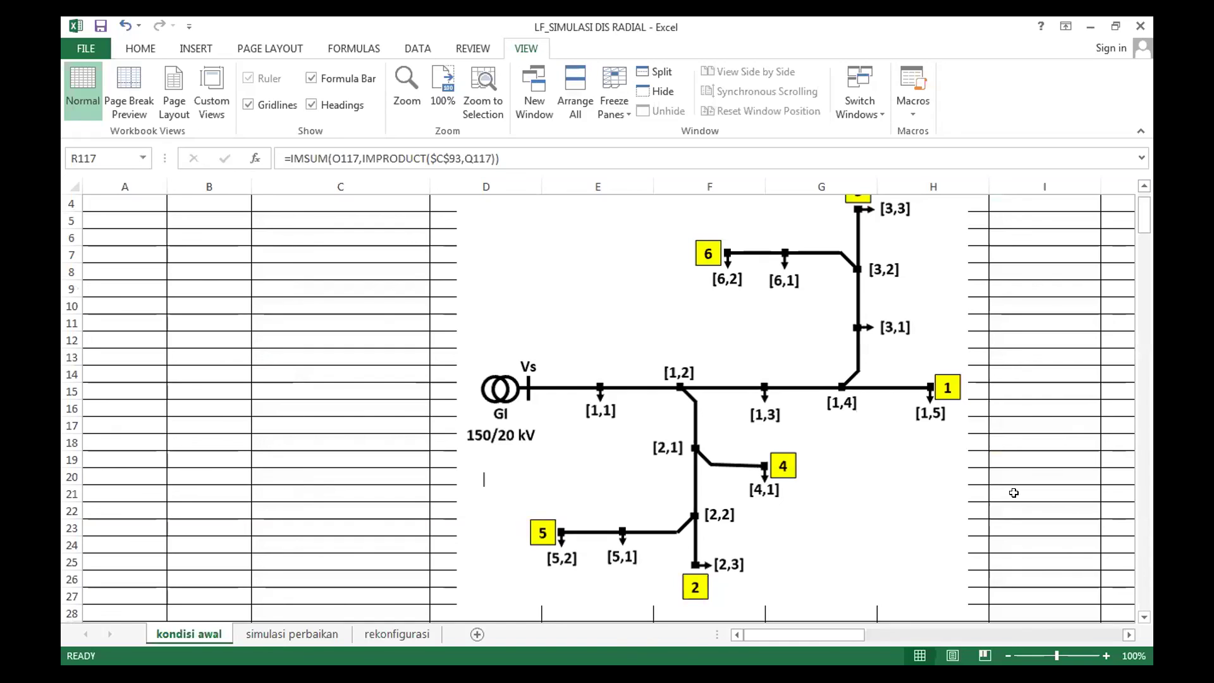
{"action": "scroll", "coordinate": [1014, 493], "scroll_direction": "up", "scroll_amount": 1}
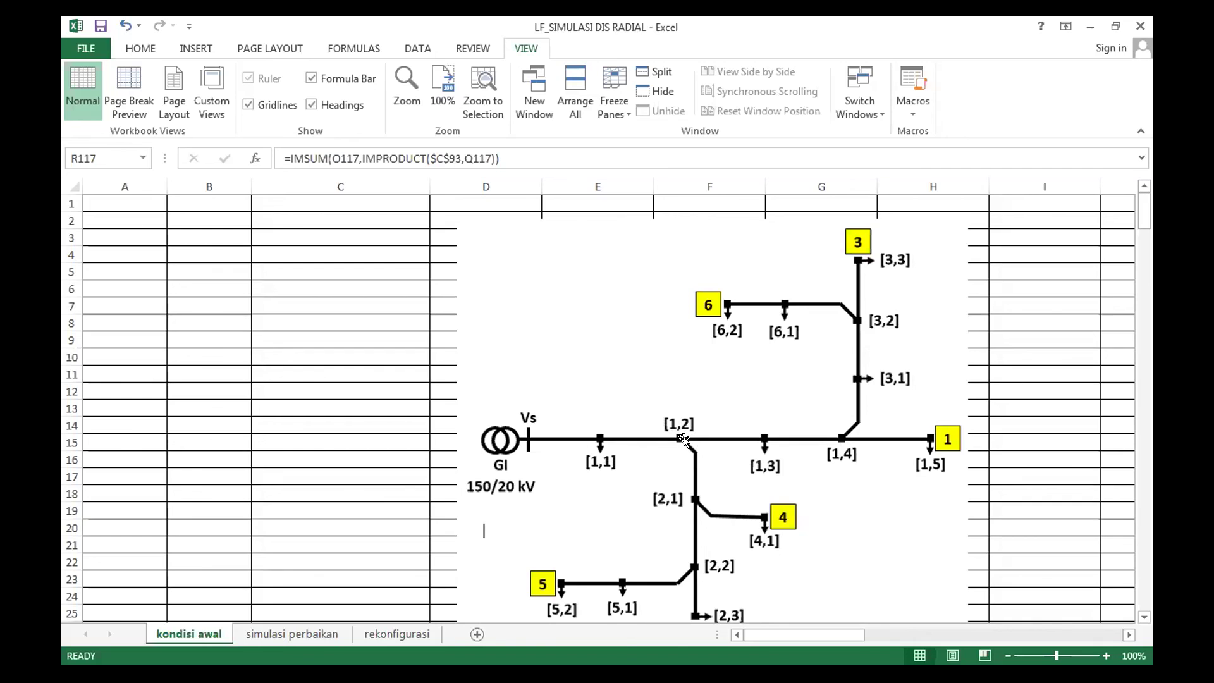
Return to the load flow table and inspect the highlighted Isaluran_4 formula for lateral 1 in iteration 1
{"action": "scroll", "coordinate": [683, 438], "scroll_direction": "down", "scroll_amount": 4}
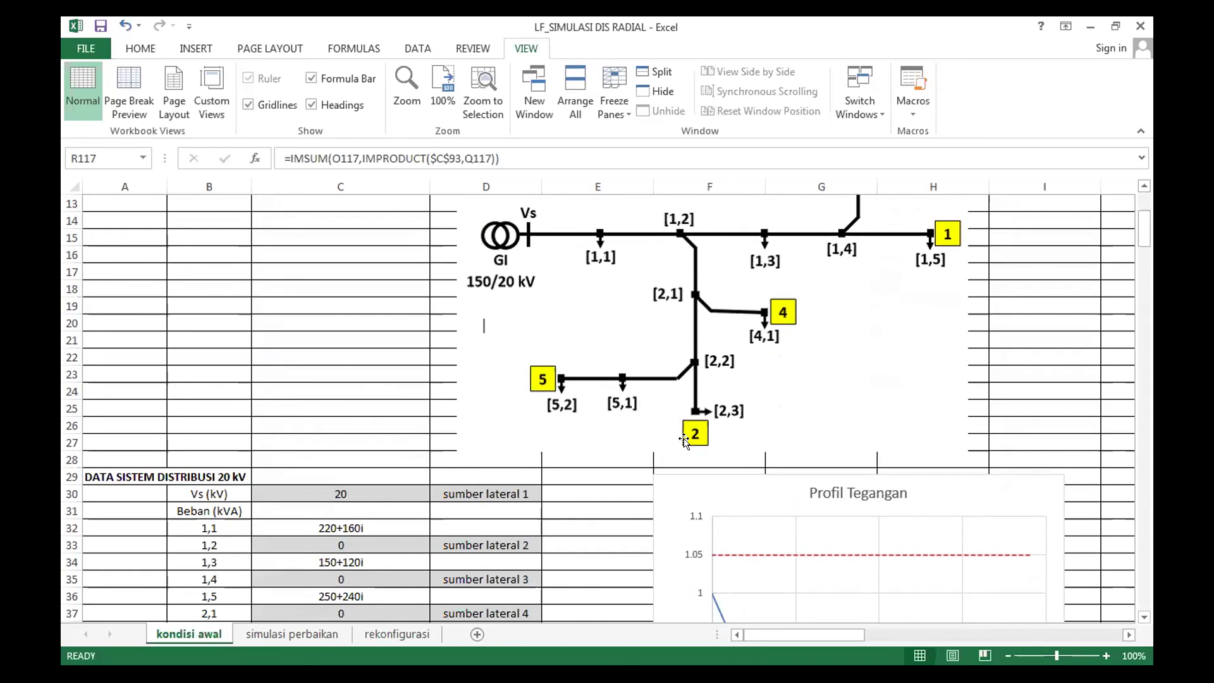
{"action": "scroll", "coordinate": [685, 438], "scroll_direction": "down", "scroll_amount": 5}
{"action": "scroll", "coordinate": [695, 442], "scroll_direction": "down", "scroll_amount": 13}
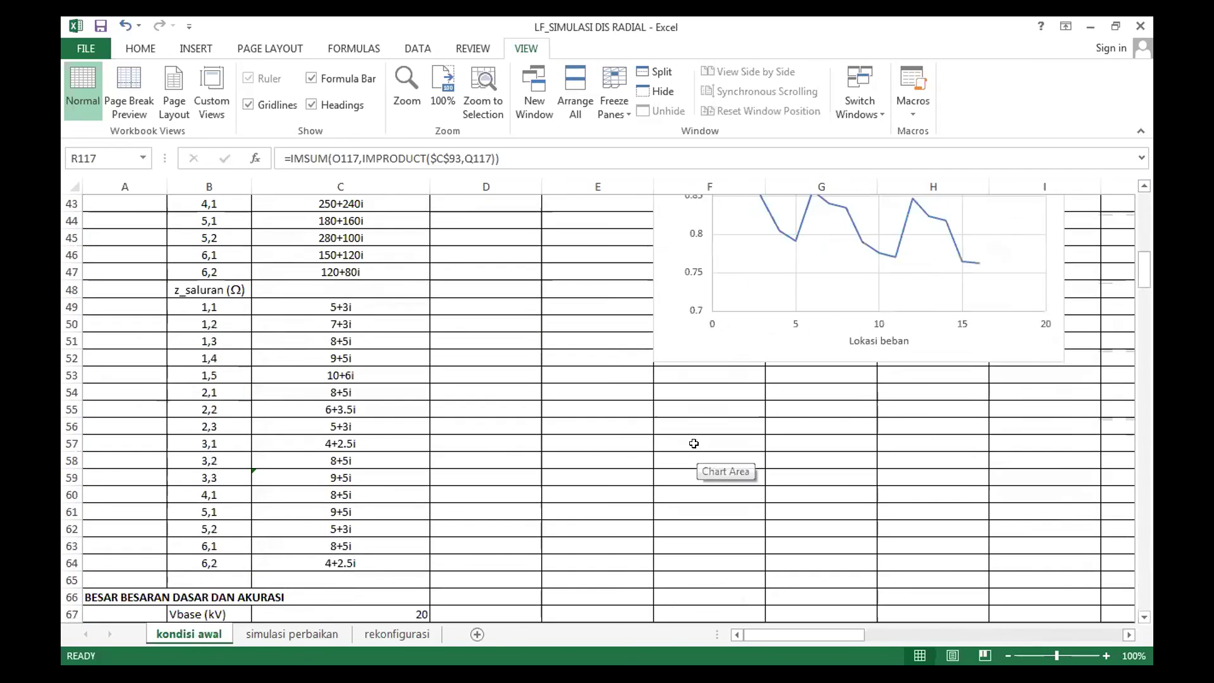
{"action": "scroll", "coordinate": [696, 444], "scroll_direction": "down", "scroll_amount": 11}
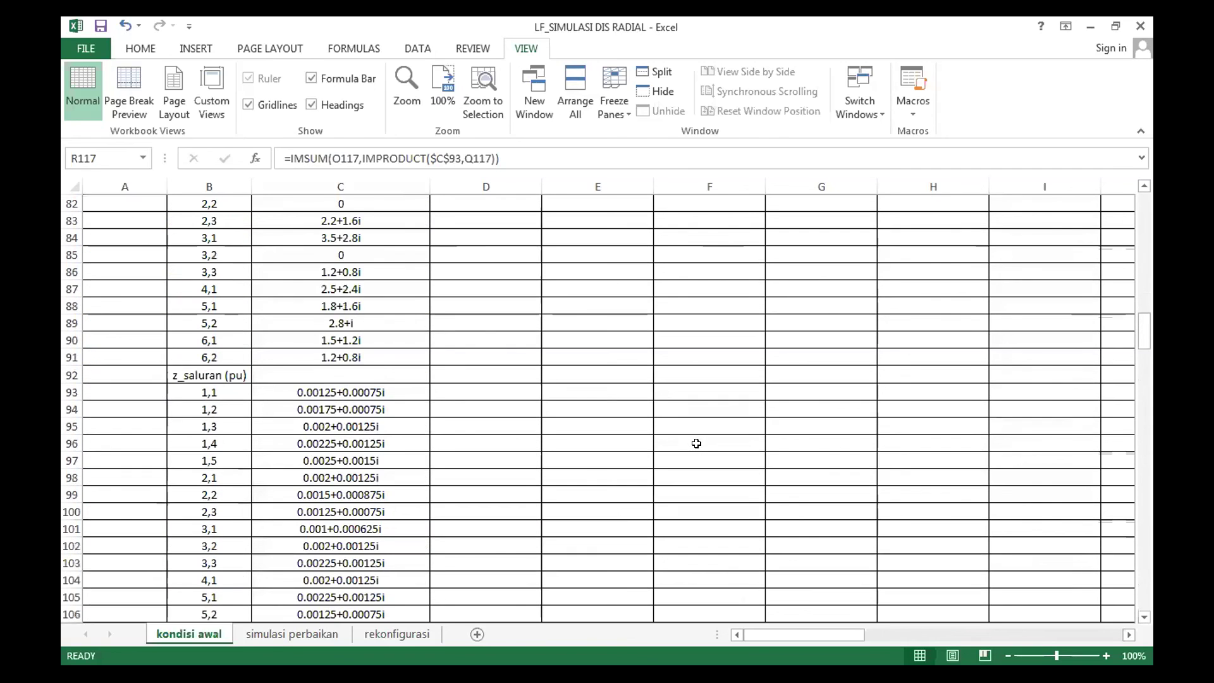
{"action": "scroll", "coordinate": [696, 443], "scroll_direction": "down", "scroll_amount": 1}
{"action": "scroll", "coordinate": [697, 444], "scroll_direction": "up", "scroll_amount": 2}
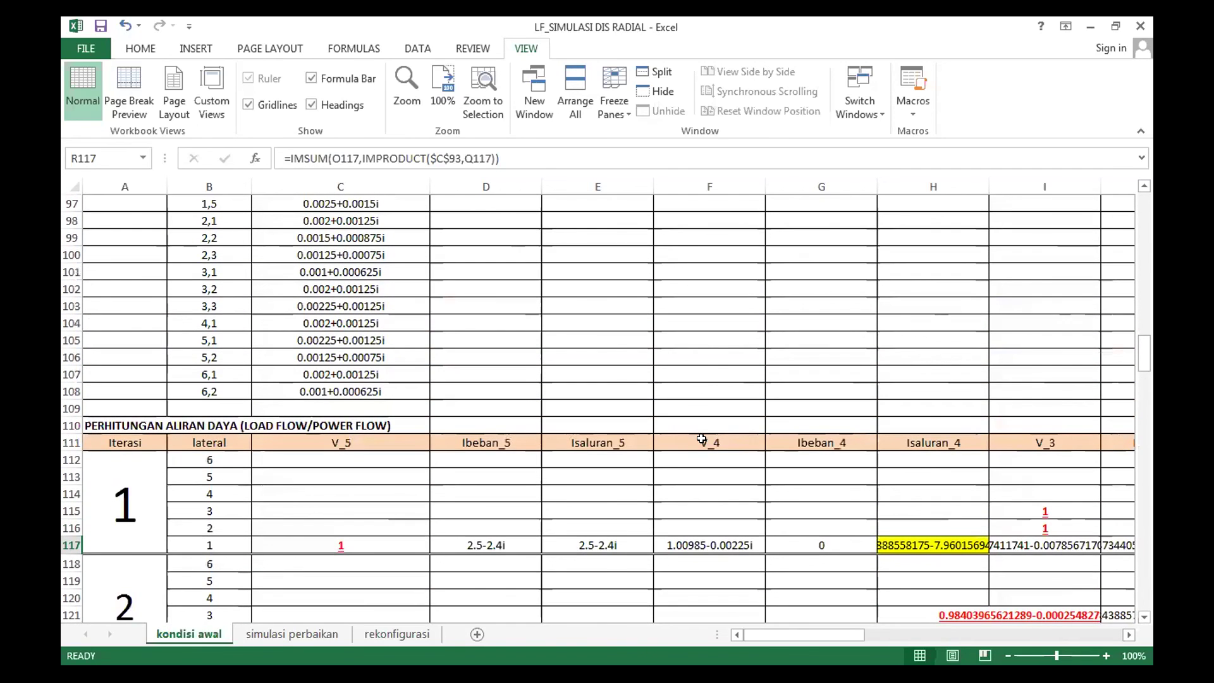
{"action": "left_click", "coordinate": [1129, 636]}
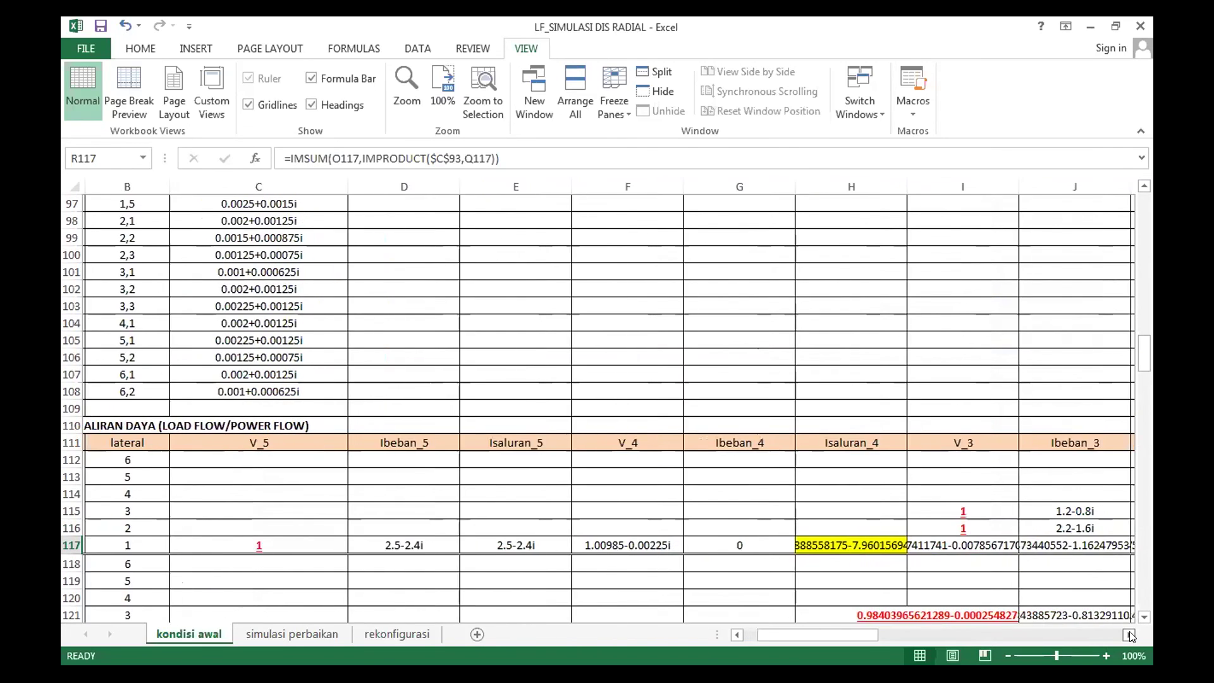
{"action": "left_click", "coordinate": [1130, 635]}
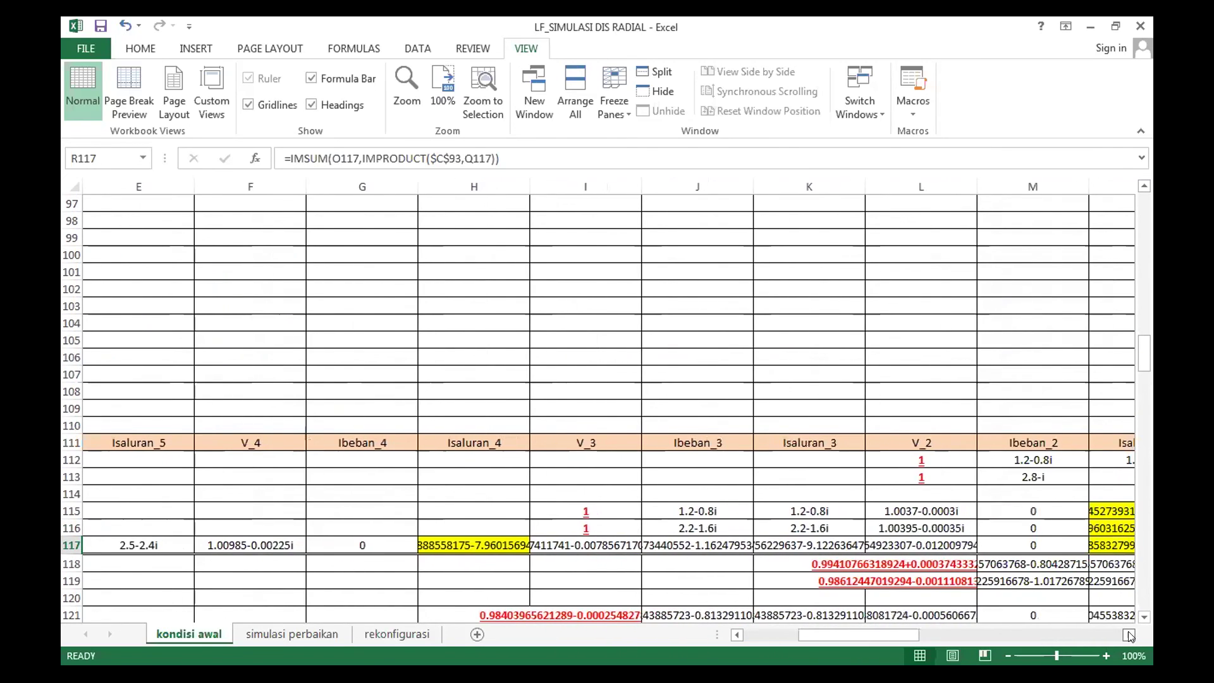
{"action": "left_click", "coordinate": [491, 544]}
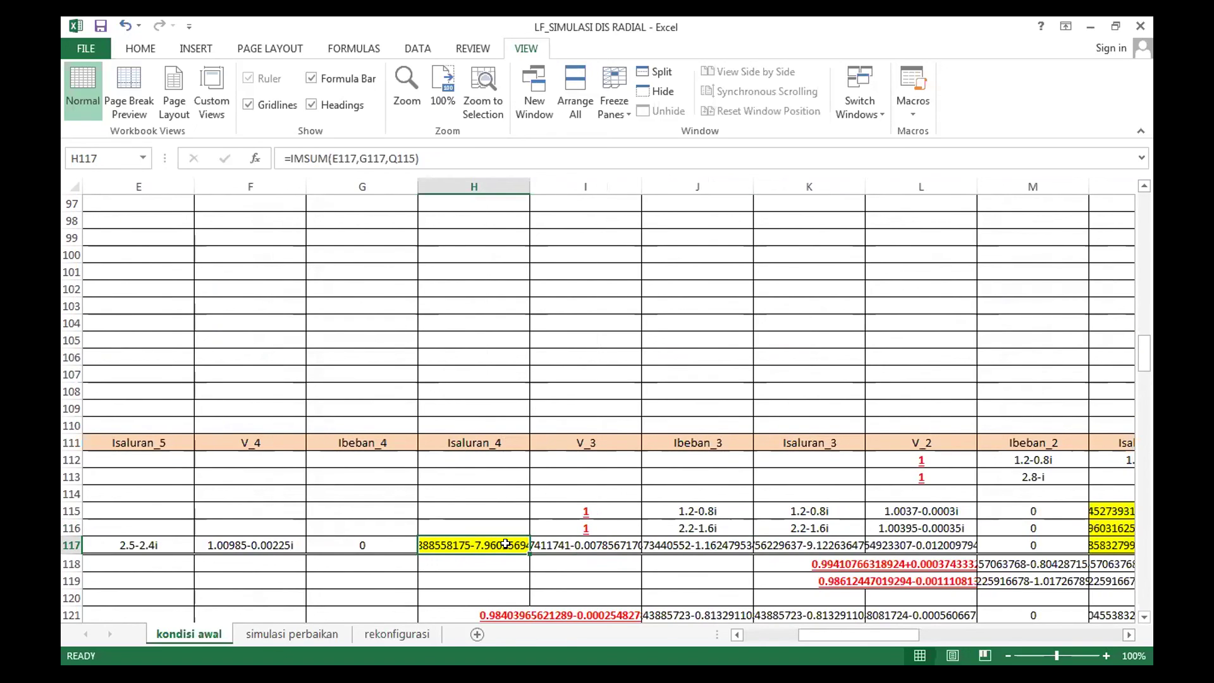
Examine the highlighted Isaluran_2 and Isaluran_1 cells of laterals 3, 2 and 1 in iteration 1
{"action": "left_click", "coordinate": [1099, 651]}
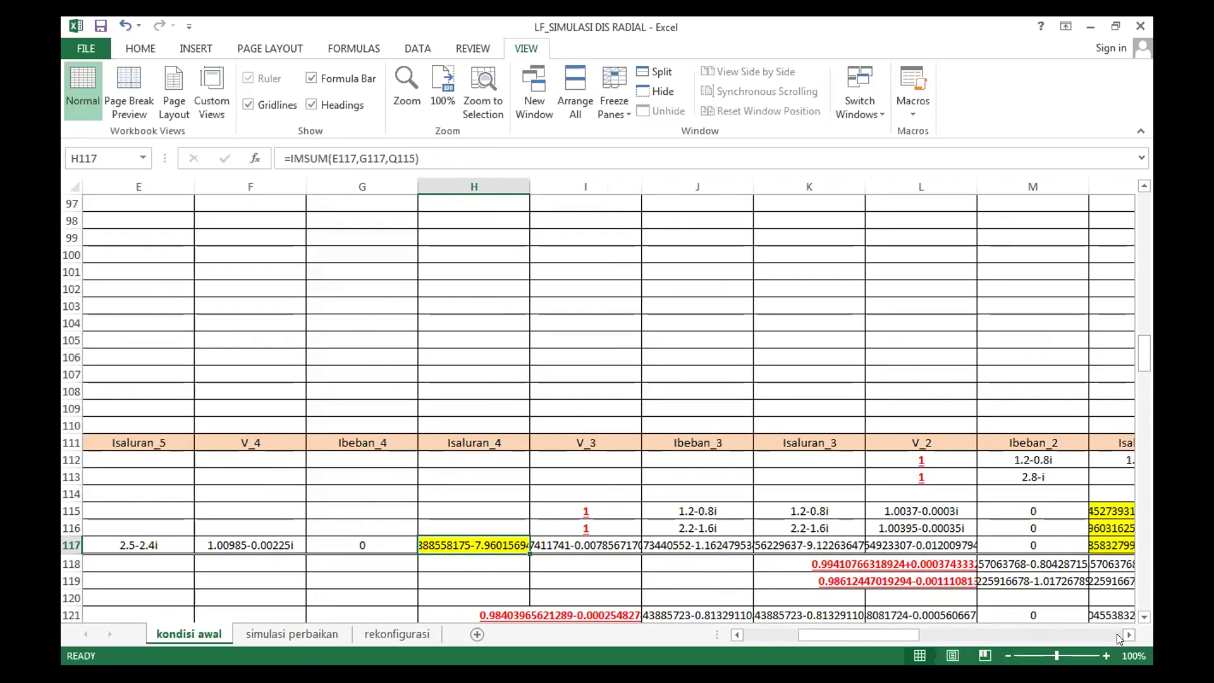
{"action": "left_click", "coordinate": [1129, 634]}
{"action": "left_click", "coordinate": [1129, 634]}
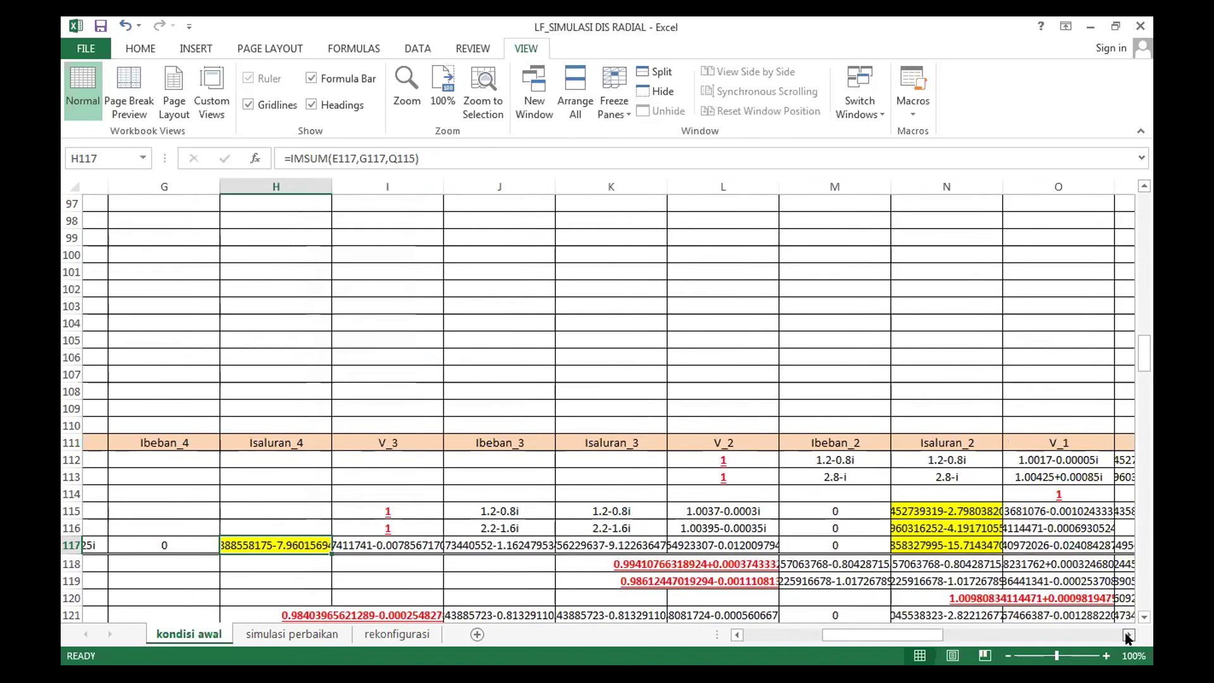
{"action": "left_click", "coordinate": [1130, 634]}
{"action": "scroll", "coordinate": [613, 461], "scroll_direction": "right", "scroll_amount": 2}
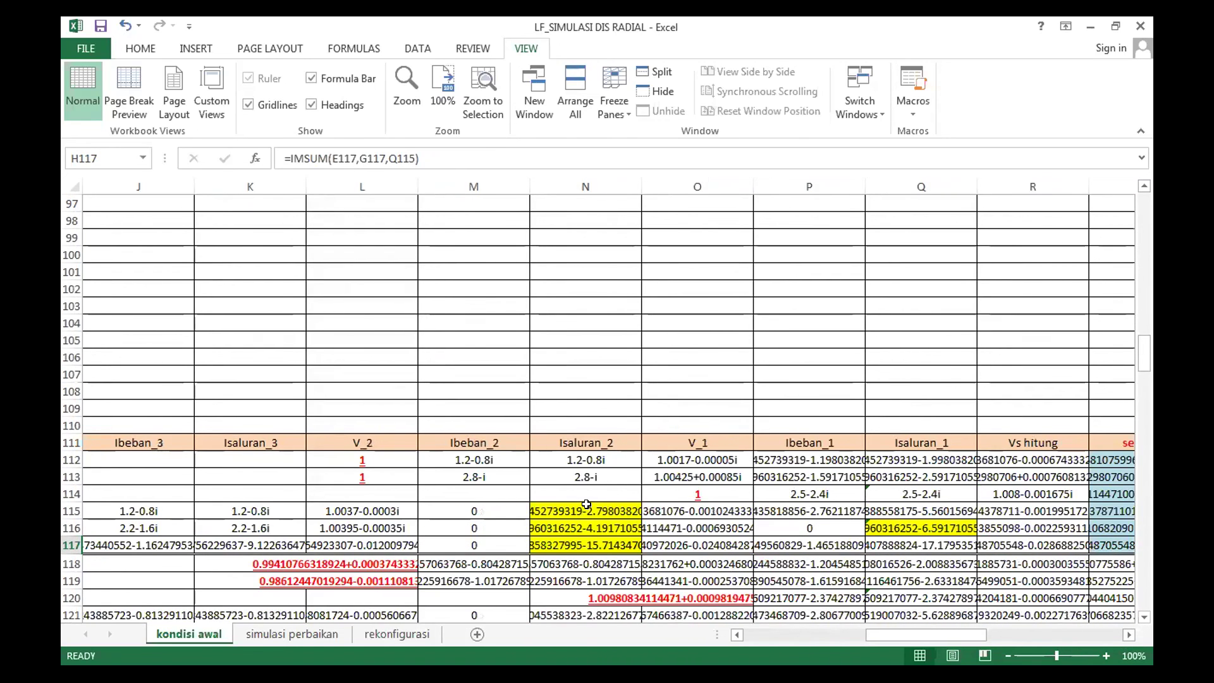
Freeze the panes at cell C112 again and set the sheet zoom to 110%
{"action": "left_click", "coordinate": [737, 635]}
{"action": "left_click", "coordinate": [738, 635]}
{"action": "left_click", "coordinate": [737, 634]}
{"action": "left_click", "coordinate": [738, 635]}
{"action": "left_click", "coordinate": [738, 635]}
{"action": "left_click", "coordinate": [738, 634]}
{"action": "left_click", "coordinate": [737, 634]}
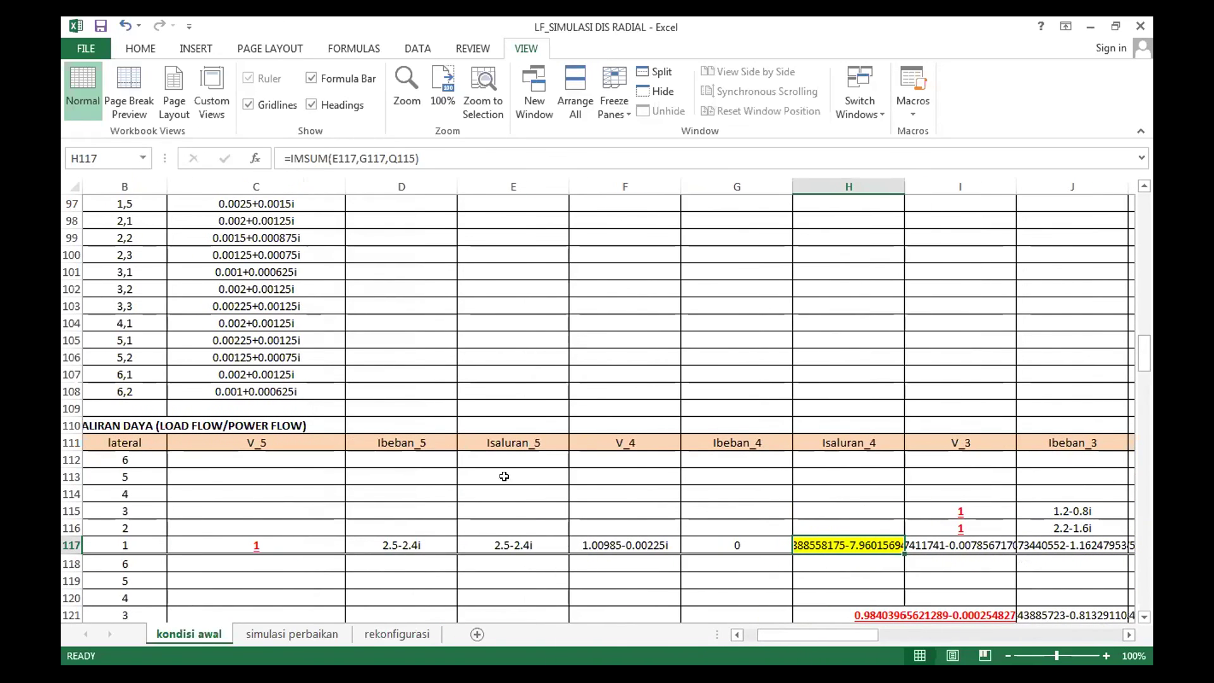
{"action": "left_click", "coordinate": [737, 634]}
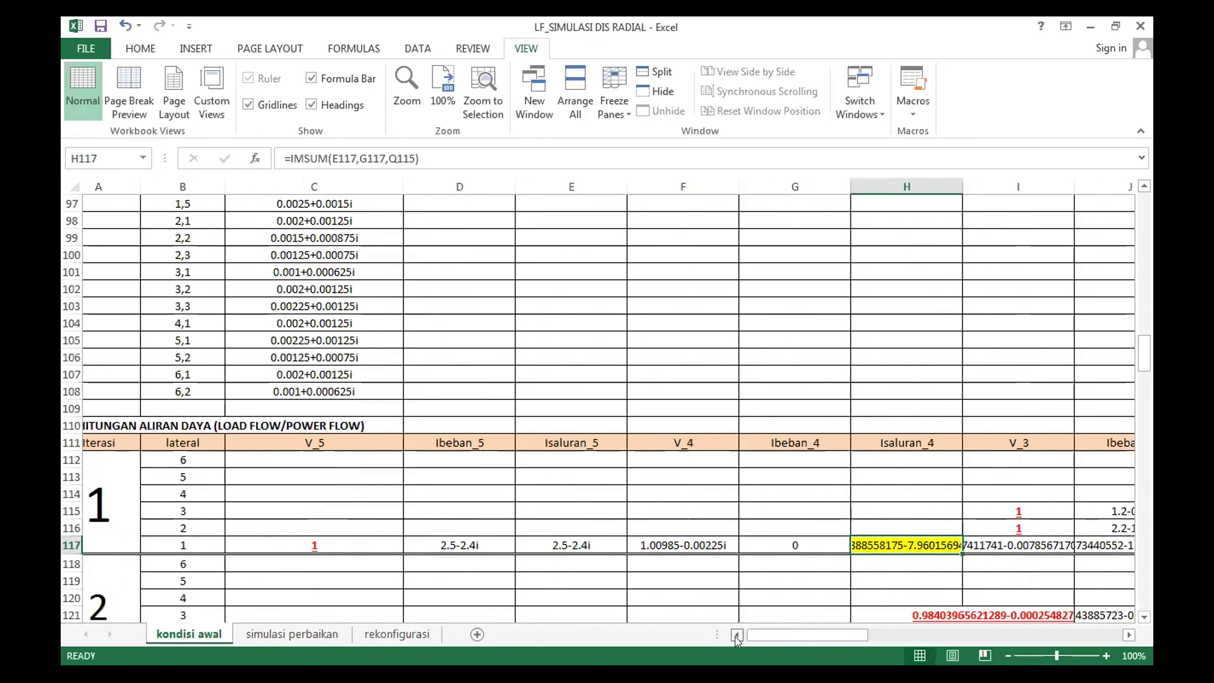
{"action": "left_click", "coordinate": [332, 459]}
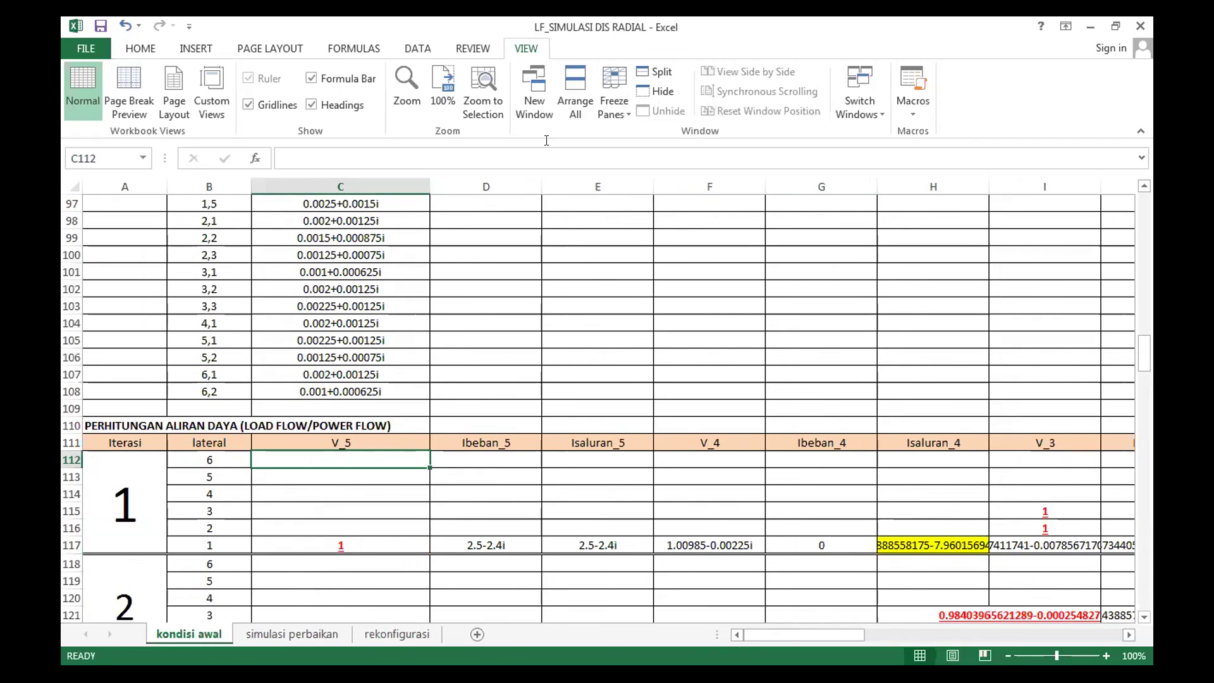
{"action": "left_click", "coordinate": [614, 84]}
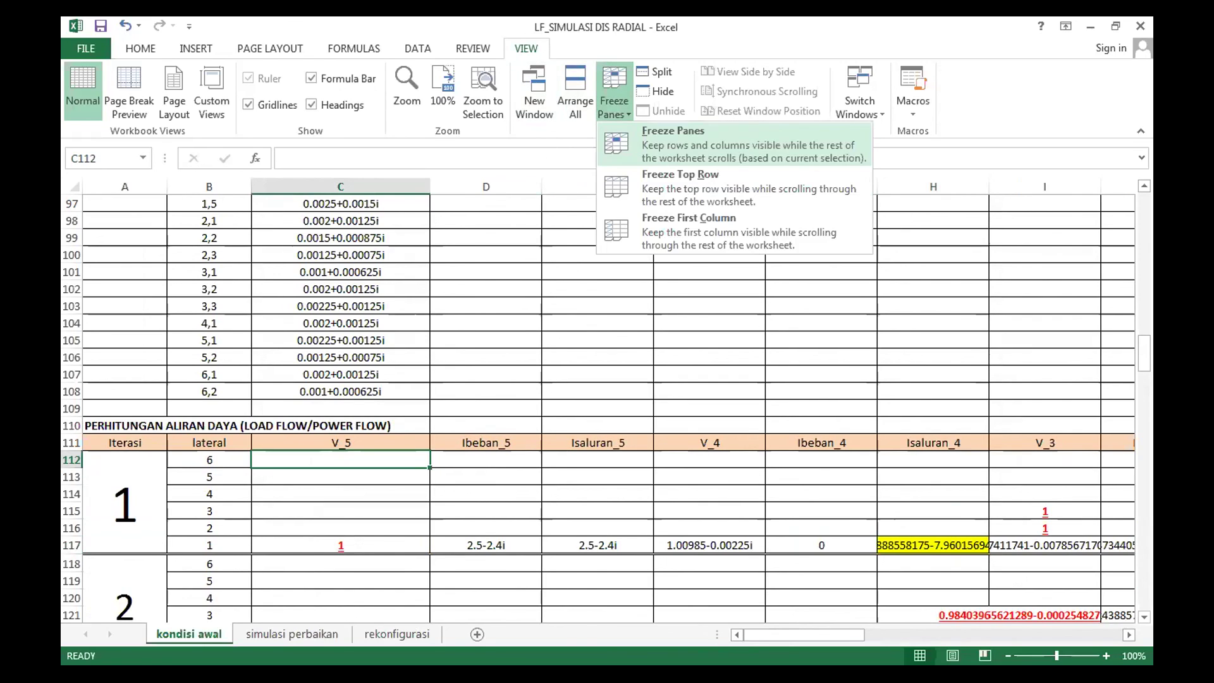
{"action": "left_click", "coordinate": [621, 145]}
{"action": "left_click", "coordinate": [1104, 654]}
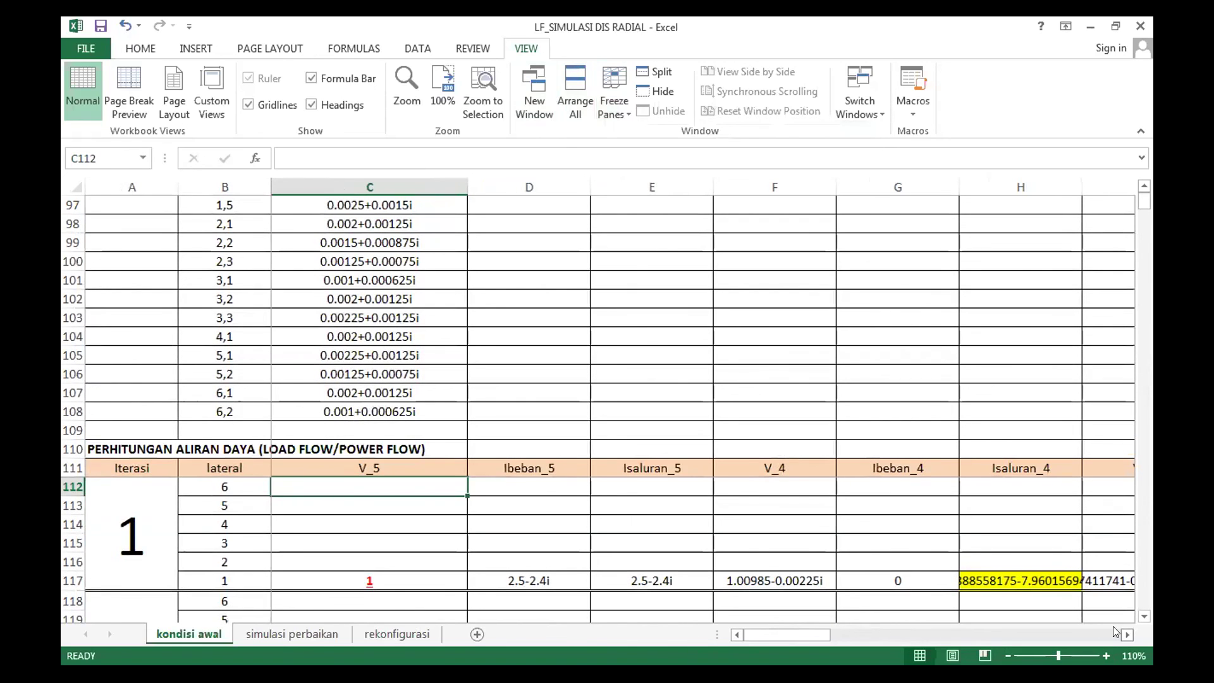
Open the highlighted Isaluran_4 formula of lateral 1 in iteration 1 and trace its references to that lateral's Isaluran_5 and Ibeban_4
{"action": "left_click", "coordinate": [1121, 636]}
{"action": "left_click", "coordinate": [1120, 635]}
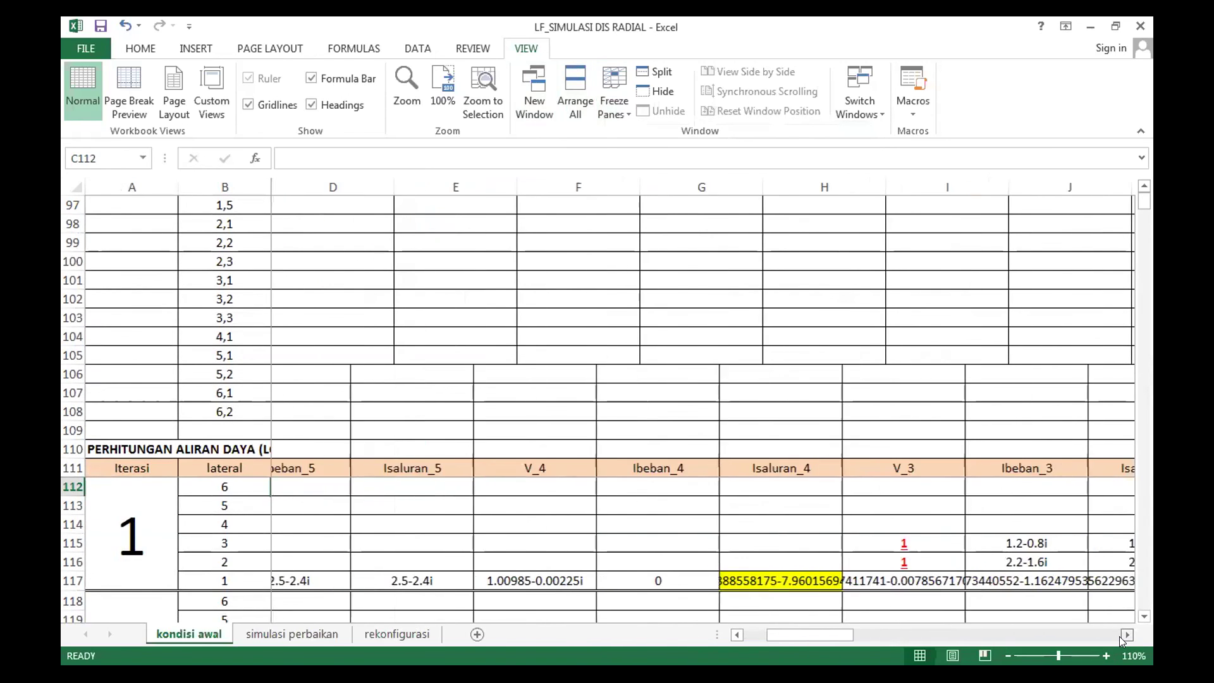
{"action": "left_click", "coordinate": [1119, 636]}
{"action": "left_click", "coordinate": [1119, 636]}
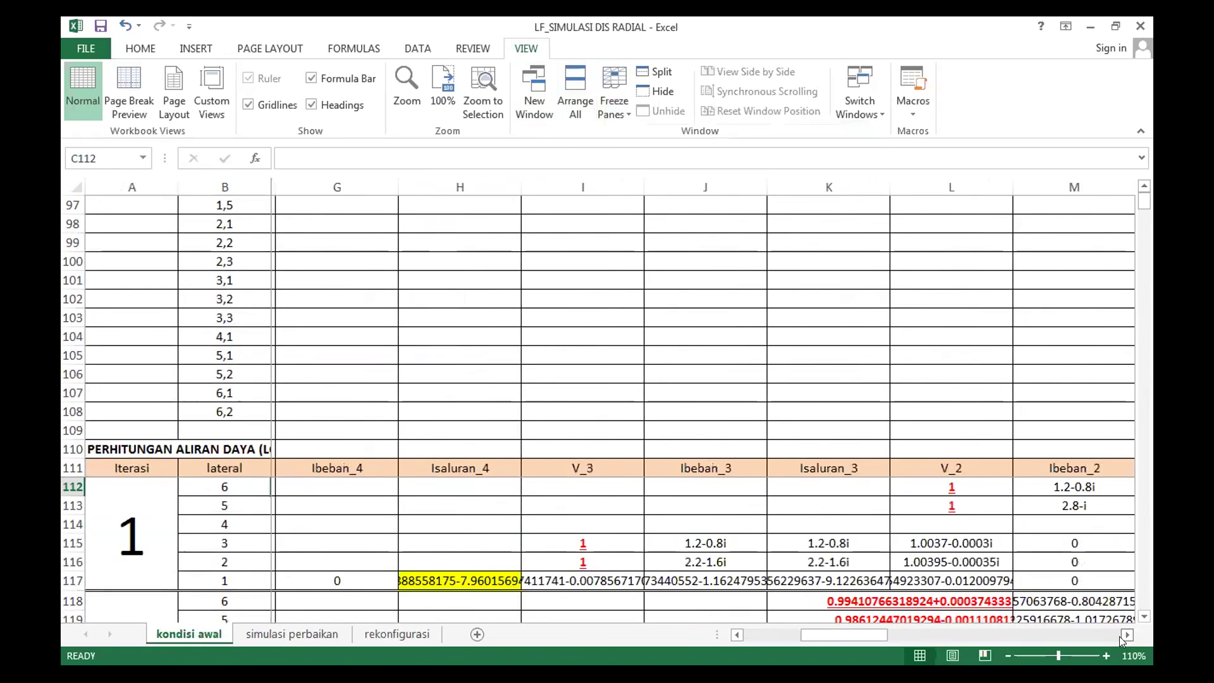
{"action": "left_click", "coordinate": [1119, 636]}
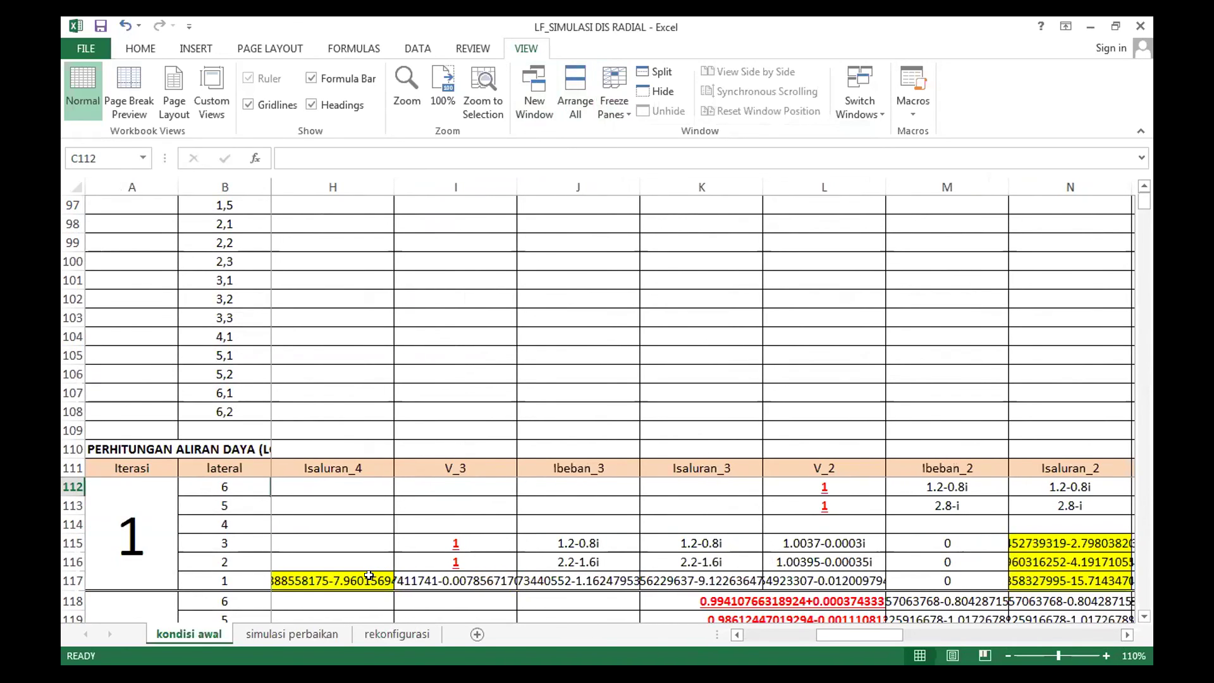
{"action": "left_click", "coordinate": [370, 580]}
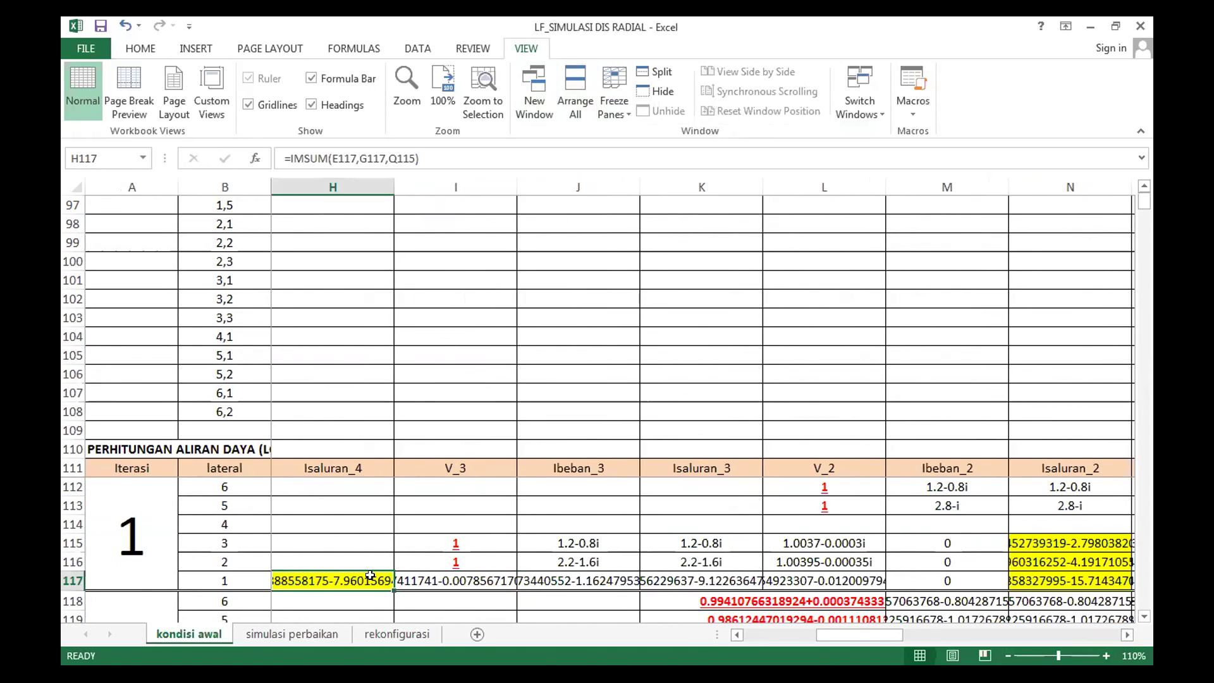
{"action": "double_click", "coordinate": [370, 577]}
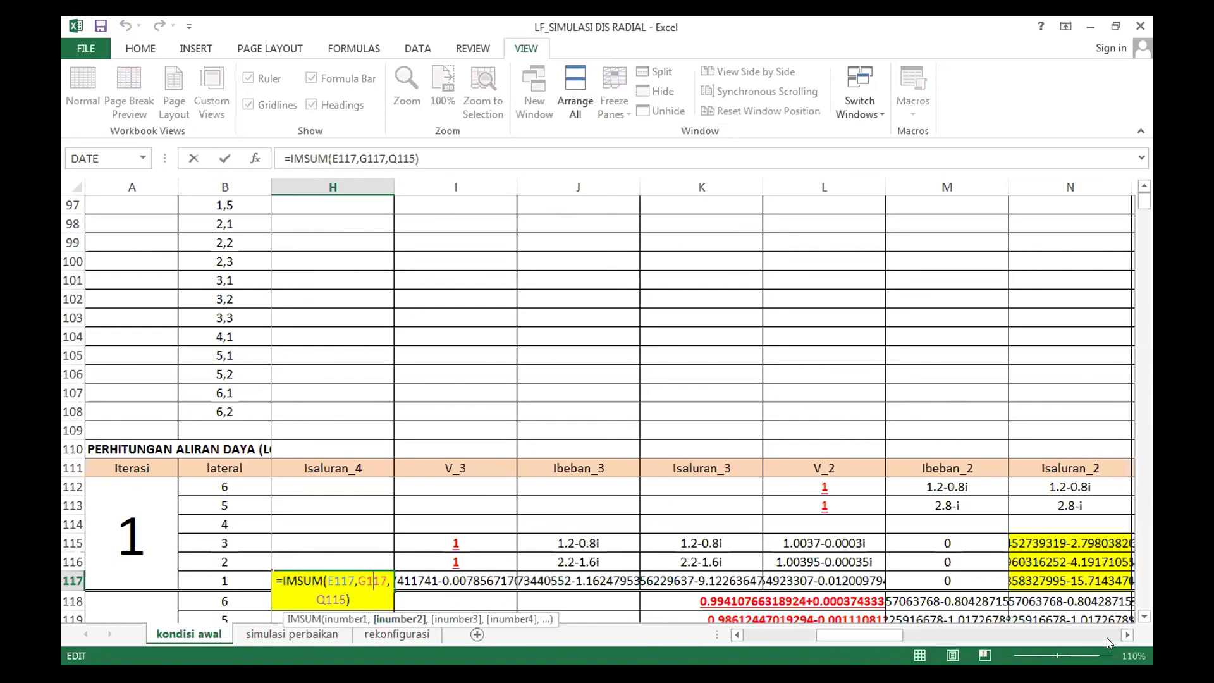
{"action": "left_click", "coordinate": [738, 634]}
{"action": "left_click", "coordinate": [738, 634]}
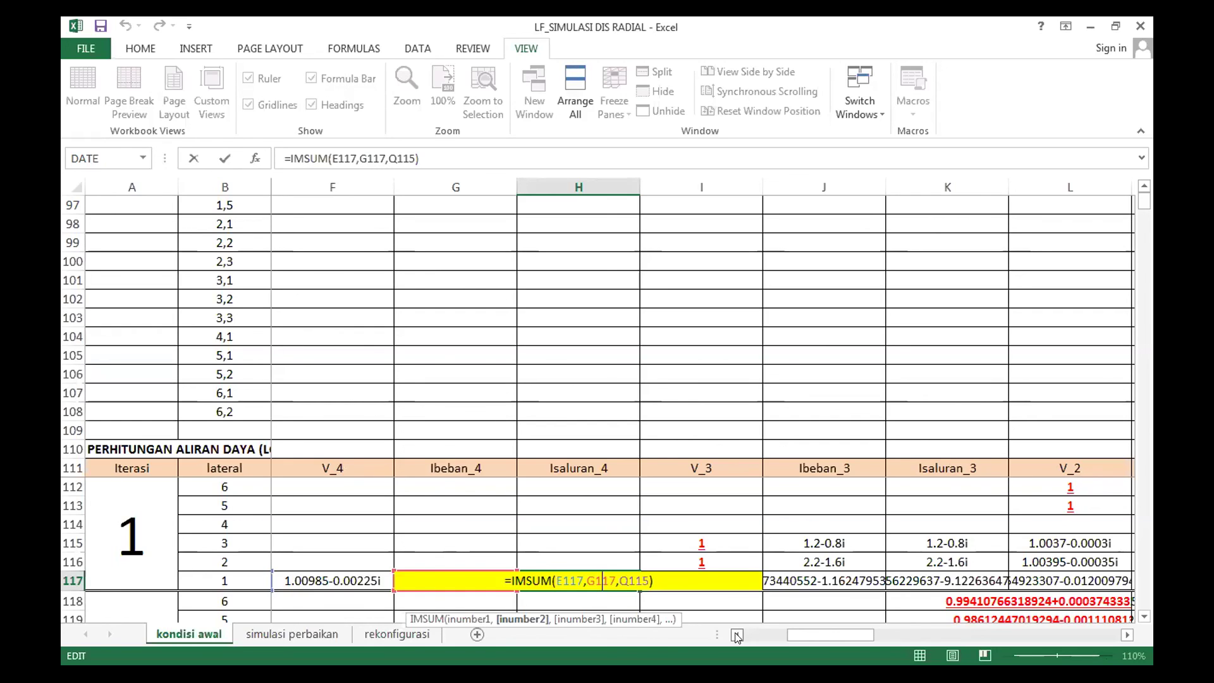
{"action": "left_click", "coordinate": [737, 635]}
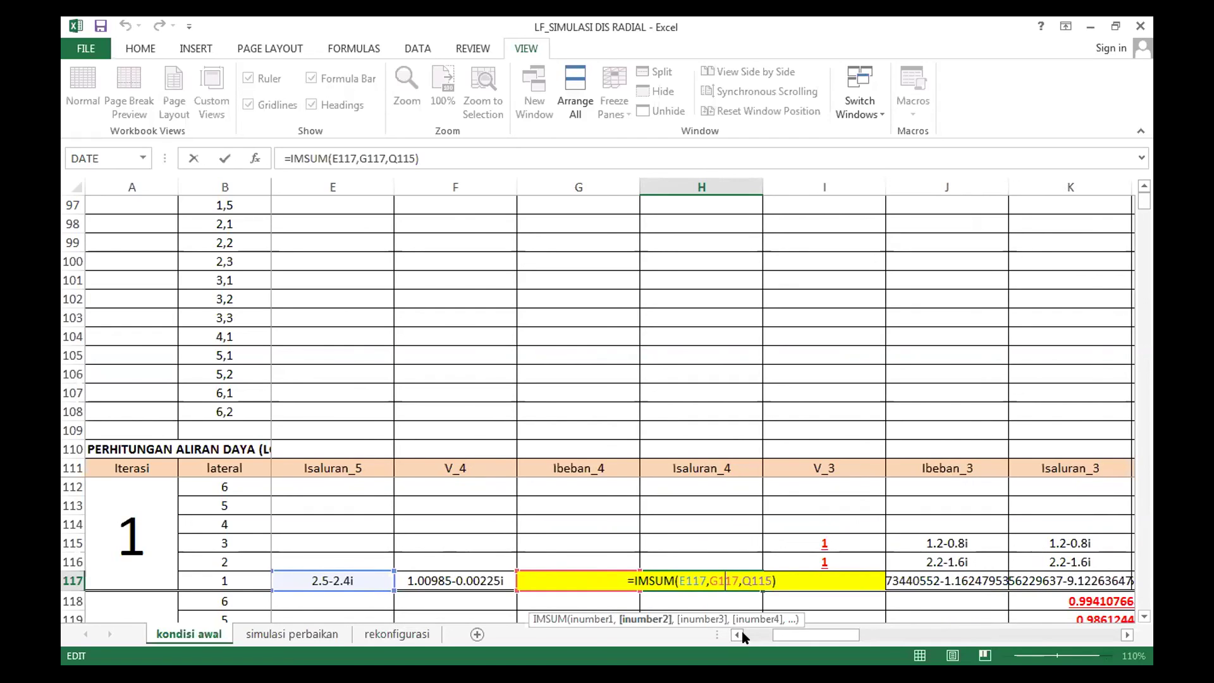
Trace the Q115 reference in the open Isaluran_4 formula to lateral 3's Isaluran_1 and close the formula without editing it
{"action": "left_click", "coordinate": [1128, 635]}
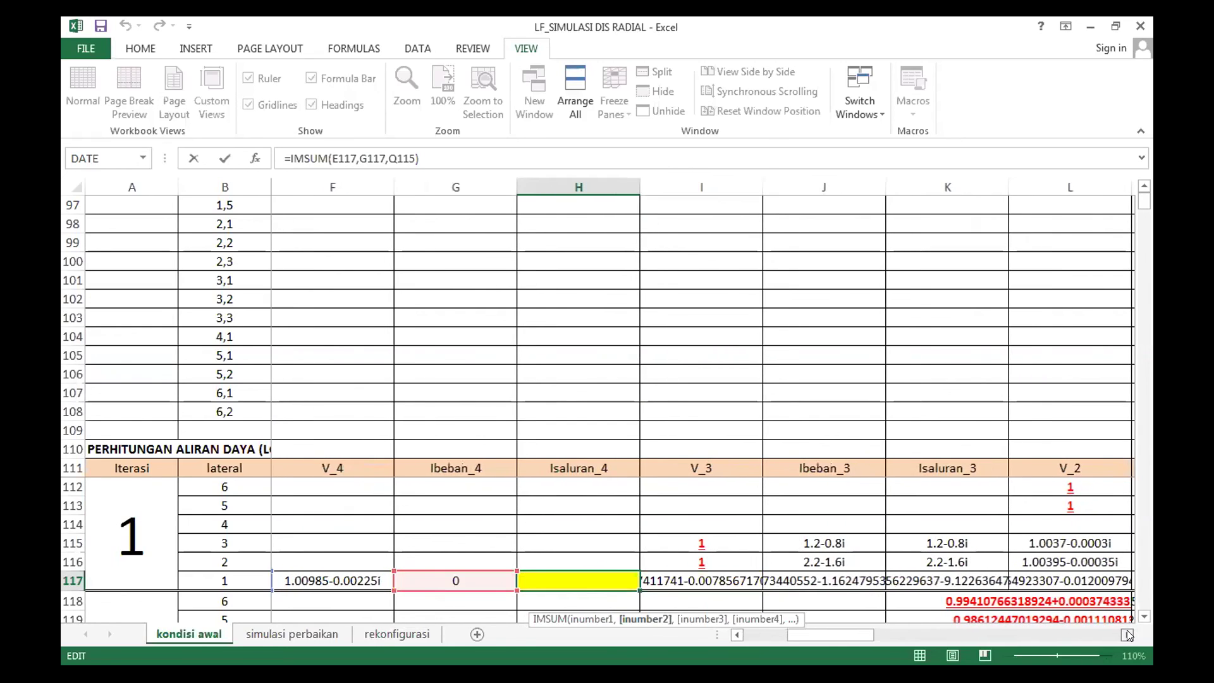
{"action": "left_click", "coordinate": [1129, 634]}
{"action": "left_click", "coordinate": [1128, 635]}
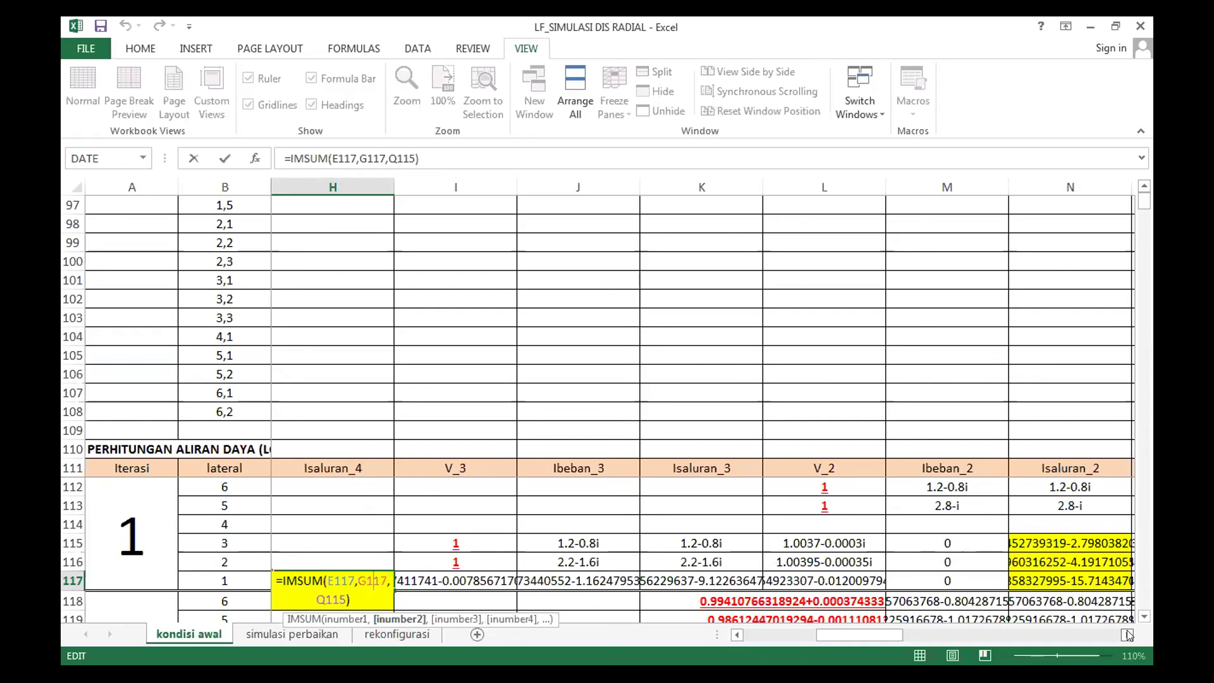
{"action": "left_click", "coordinate": [1128, 635]}
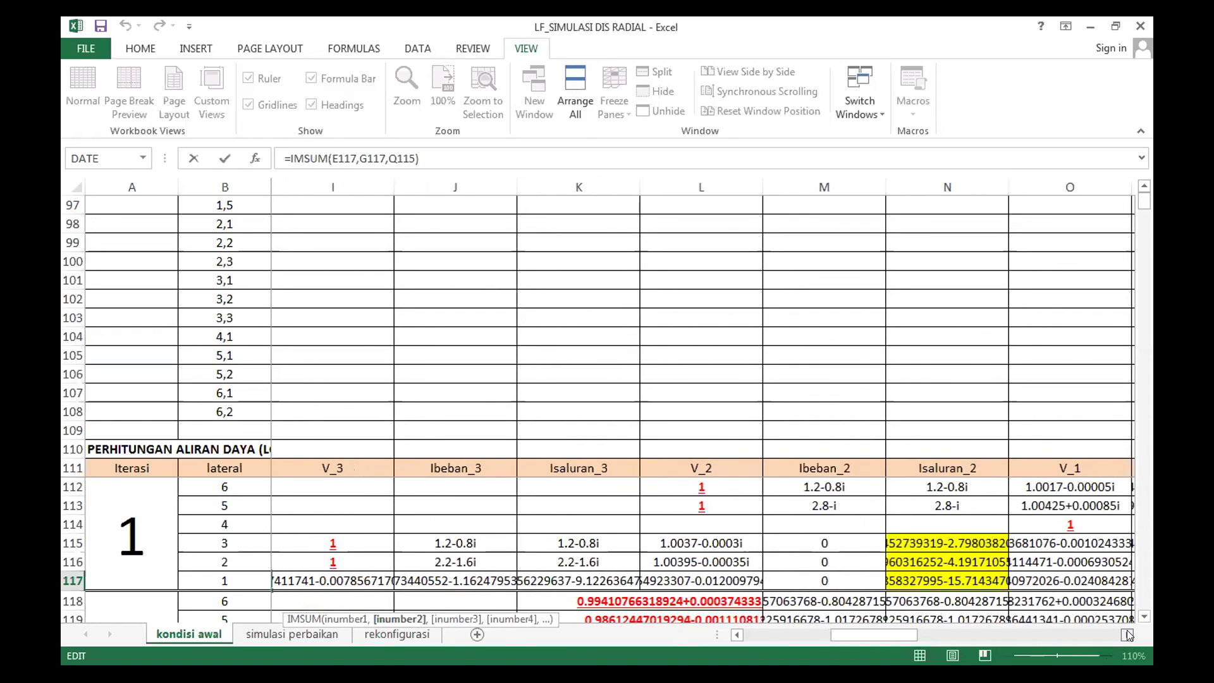
{"action": "left_click", "coordinate": [1129, 635]}
{"action": "left_click", "coordinate": [1129, 635]}
{"action": "left_click", "coordinate": [1128, 635]}
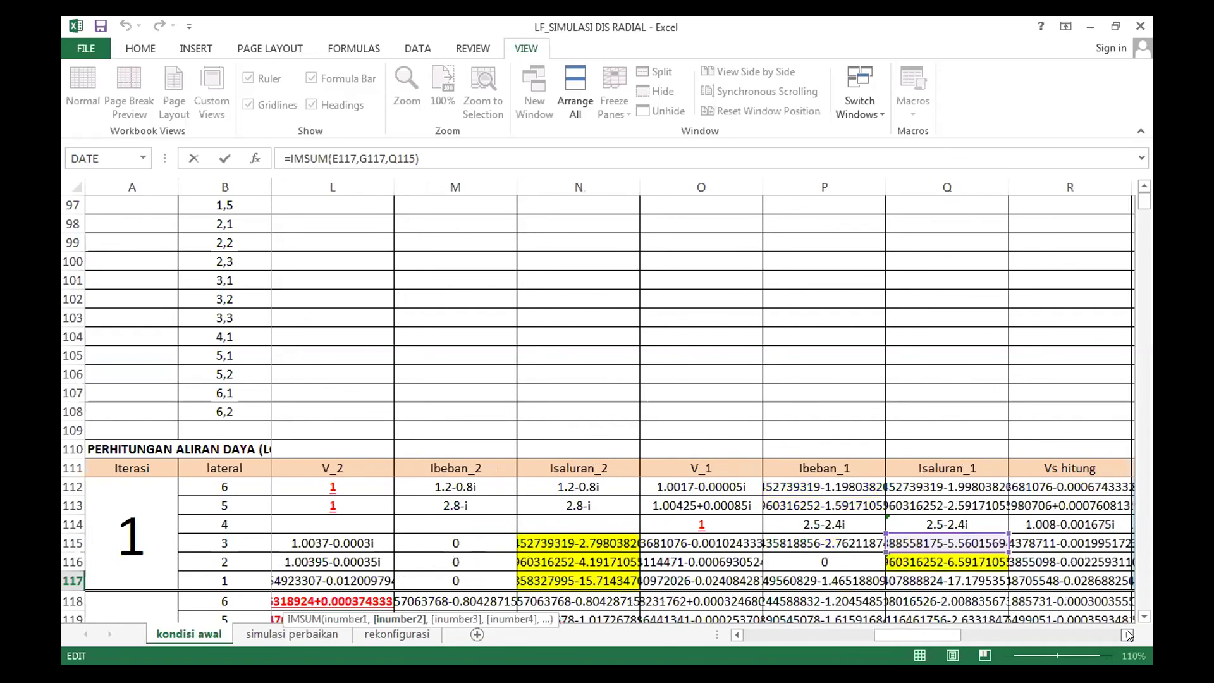
{"action": "left_click", "coordinate": [1129, 635]}
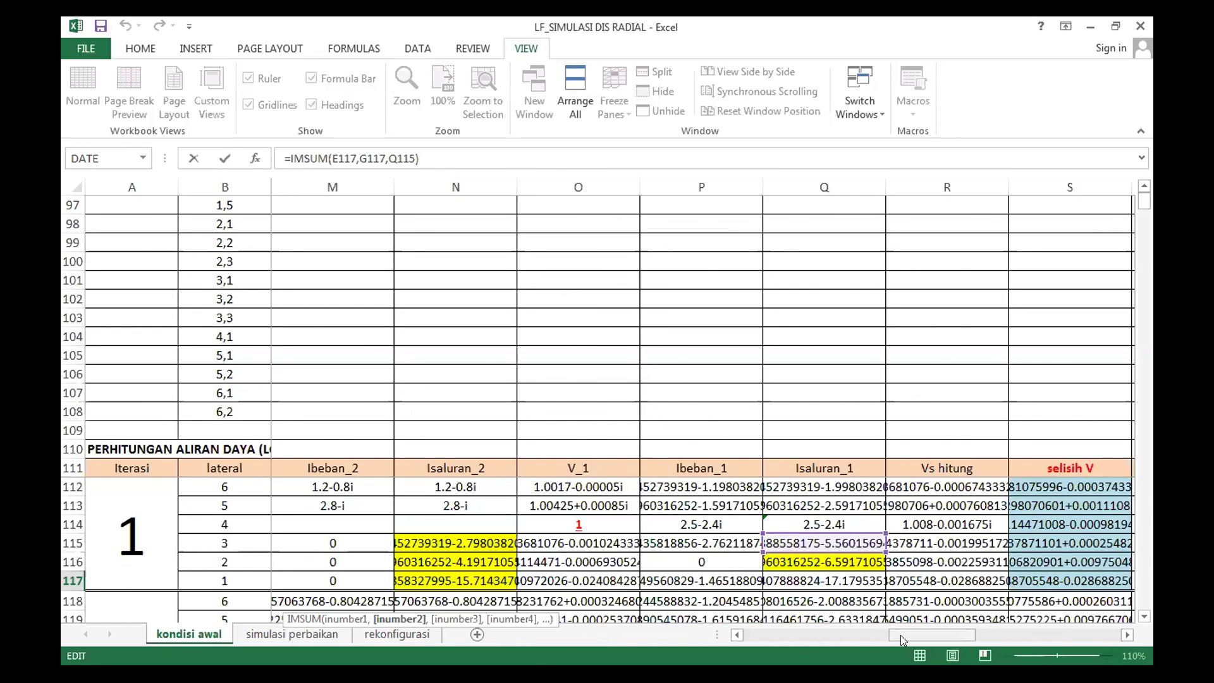
{"action": "mouse_move", "coordinate": [900, 635]}
{"action": "left_mouse_down"}
{"action": "mouse_move", "coordinate": [813, 640]}
{"action": "mouse_move", "coordinate": [881, 636]}
{"action": "left_mouse_up"}
{"action": "key", "text": "Return"}
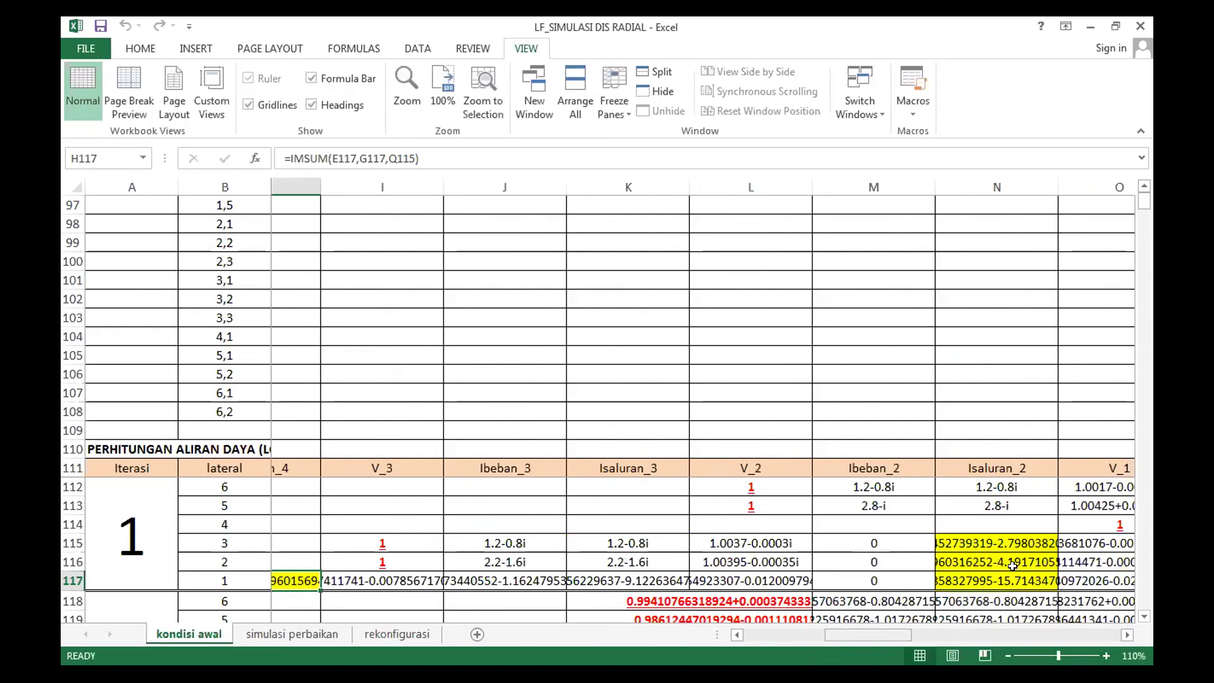
Inspect the selisih V formulas of laterals 1 and 2 in iteration 1, including the cells they reference
{"action": "left_click_drag", "start_coordinate": [887, 636], "coordinate": [984, 636]}
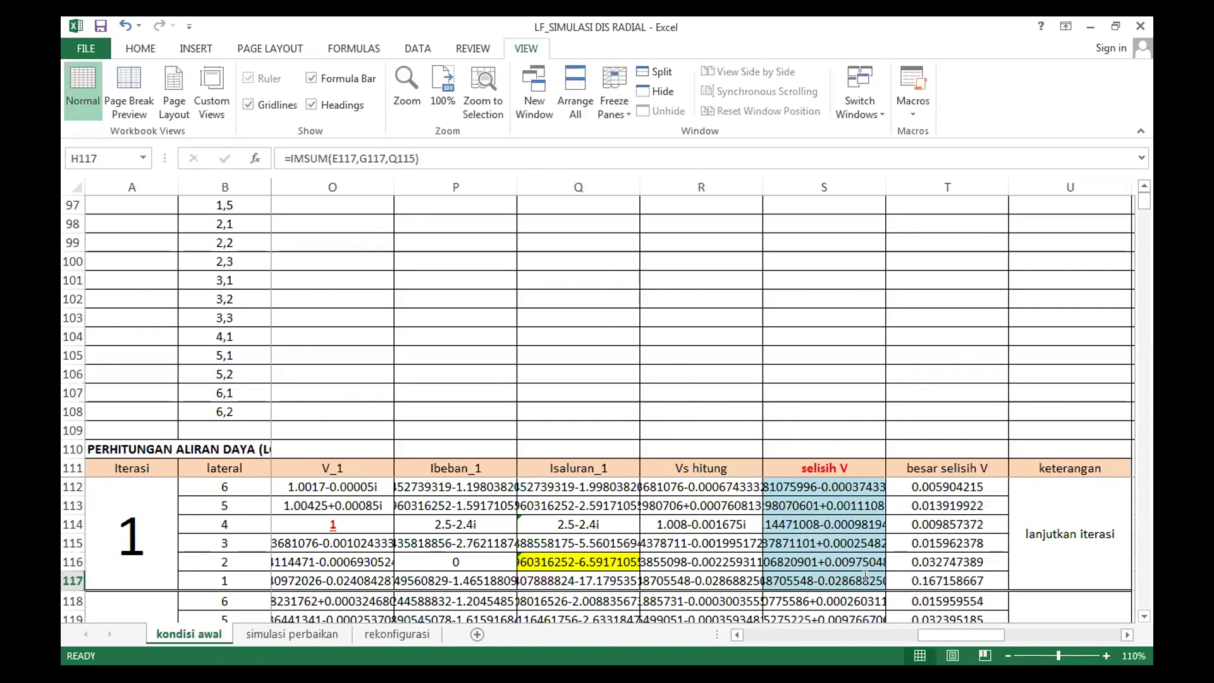
{"action": "double_click", "coordinate": [863, 575]}
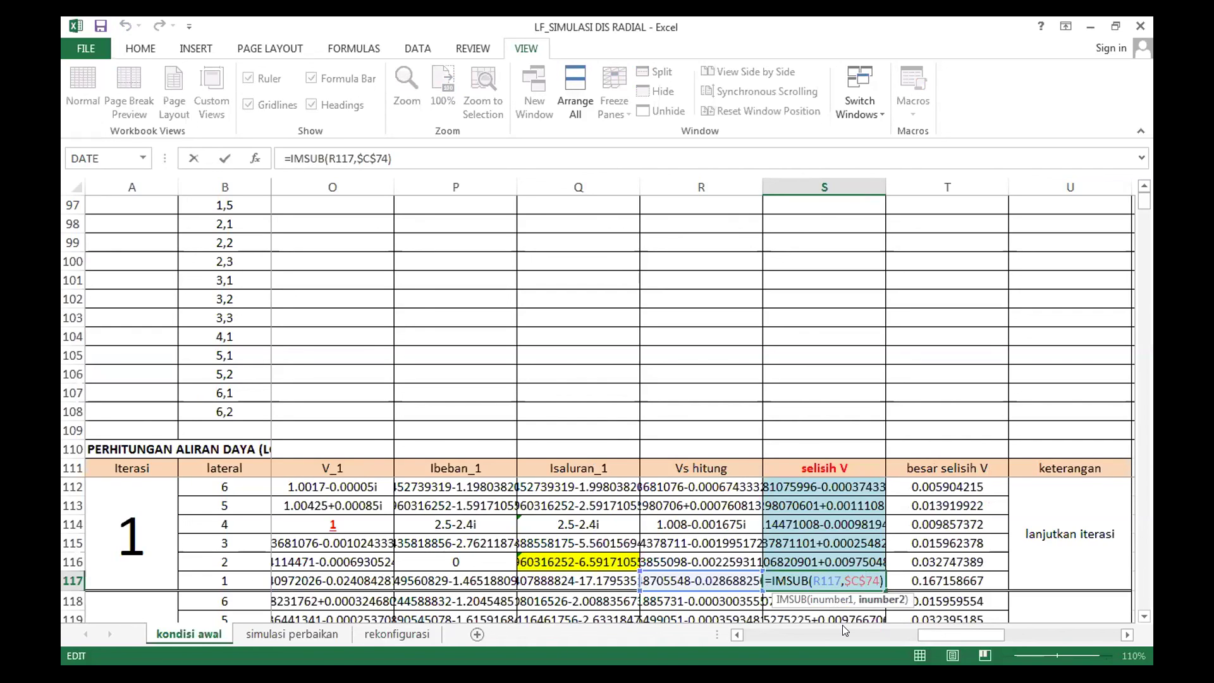
{"action": "key", "text": "Return"}
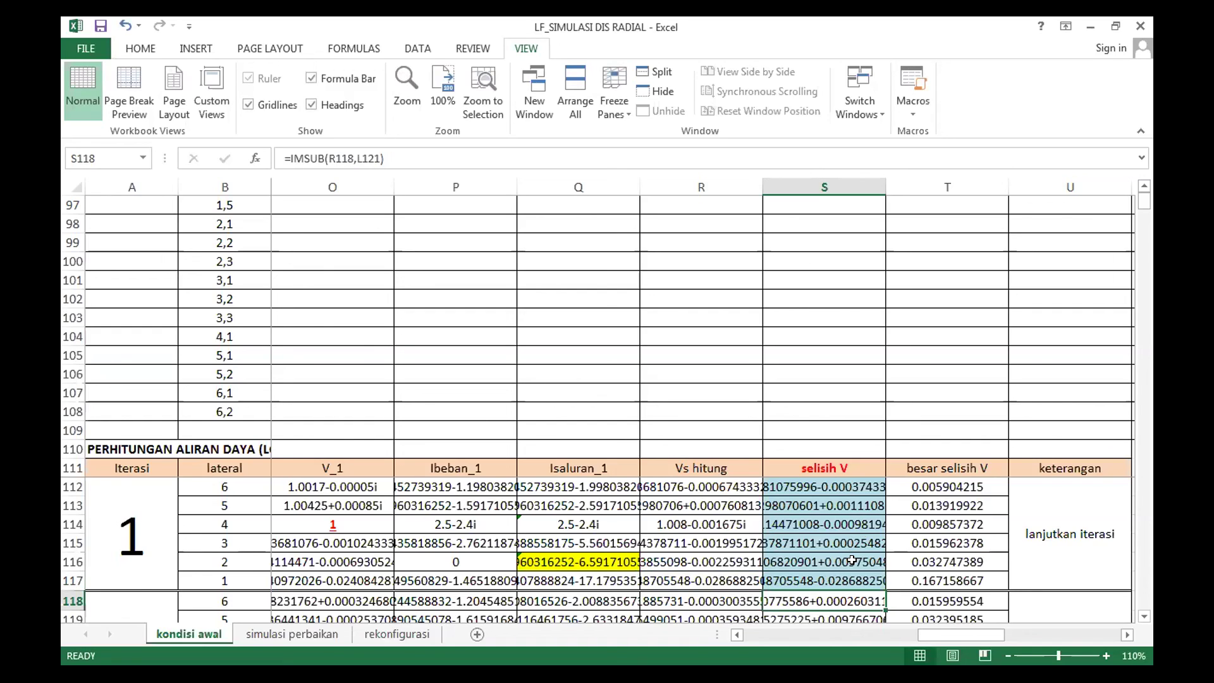
{"action": "left_click", "coordinate": [851, 560]}
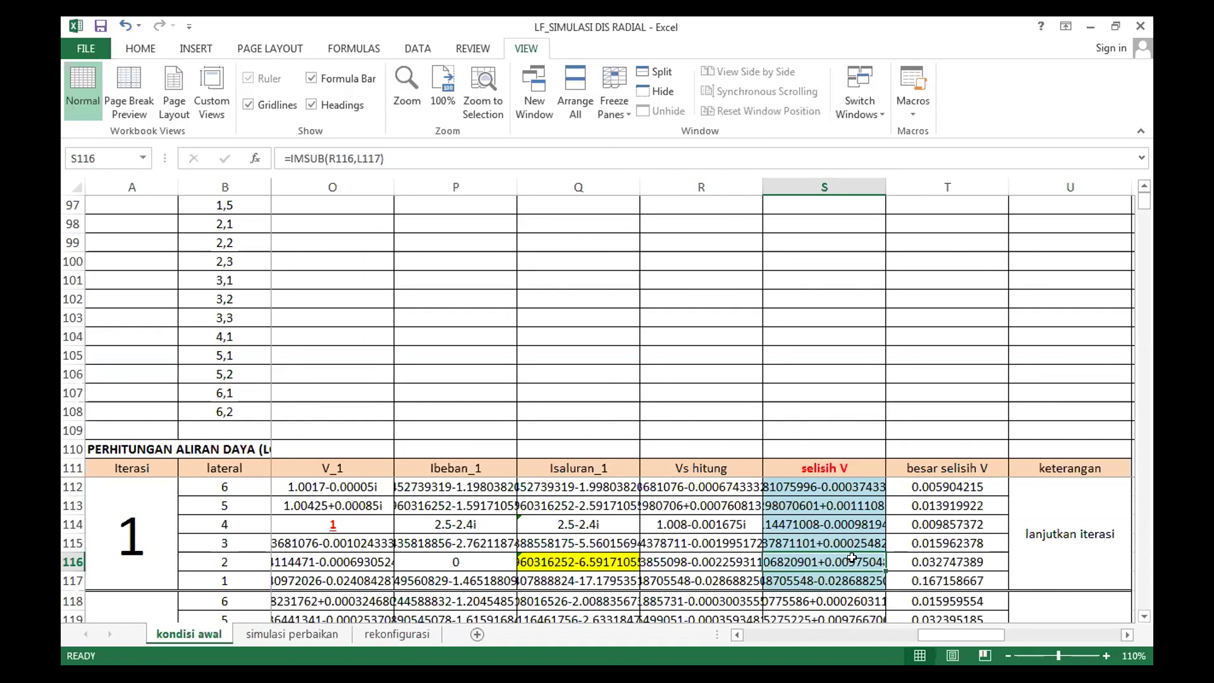
{"action": "double_click", "coordinate": [853, 560]}
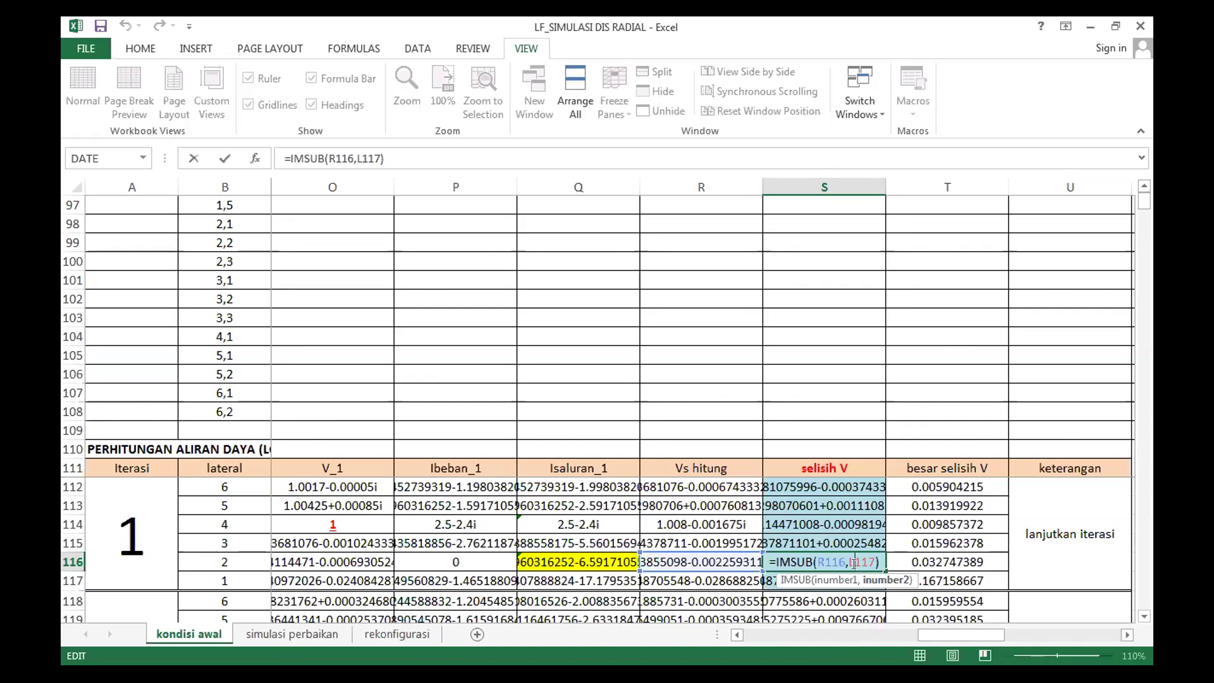
{"action": "key", "text": "Return"}
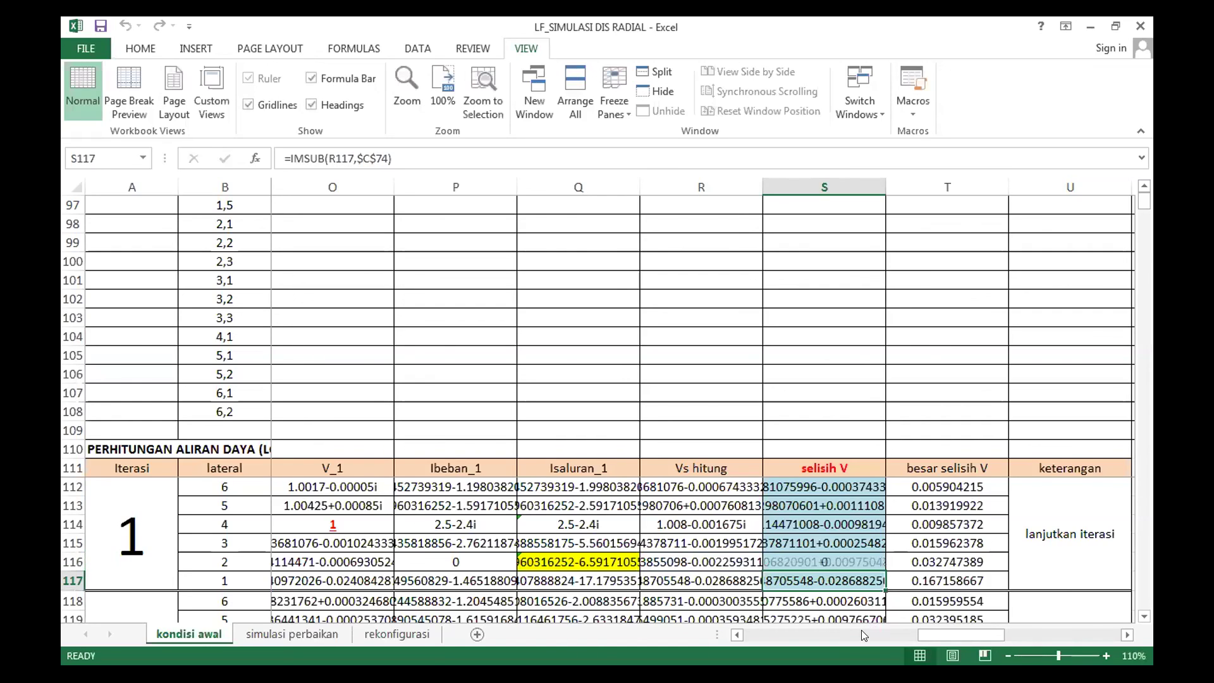
{"action": "left_click", "coordinate": [835, 562]}
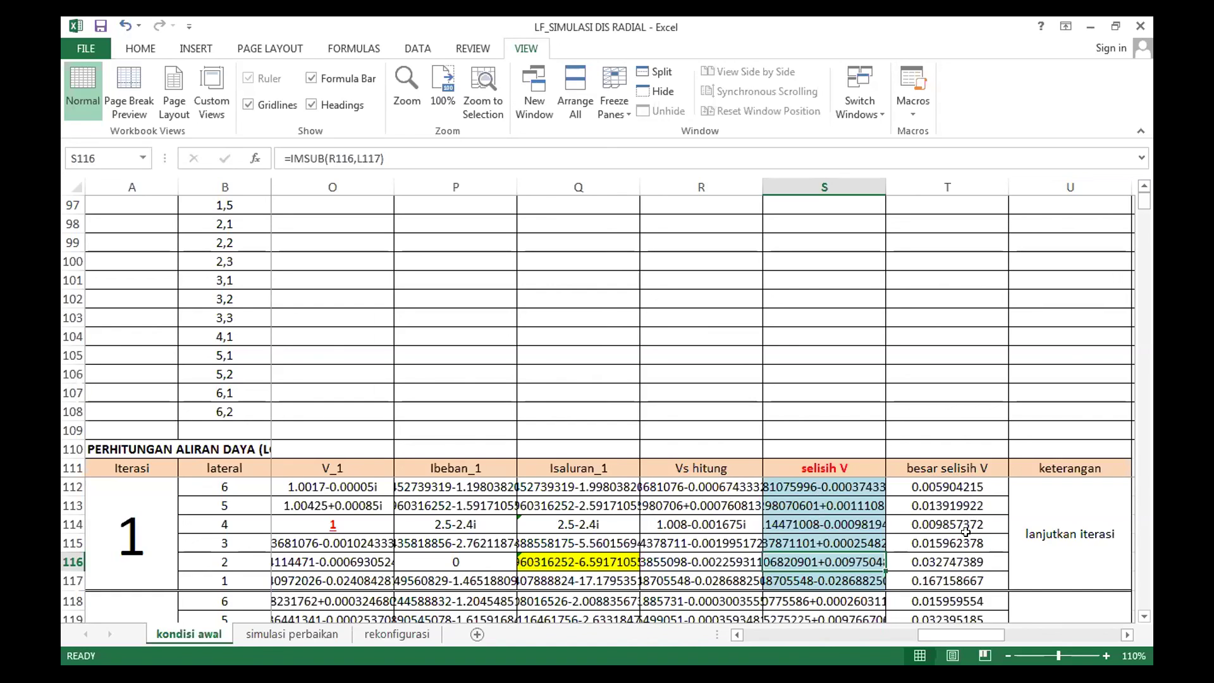
Inspect the keterangan formula and lateral 1's besar selisih V formula in iteration 1, and look over the preceding voltage and current columns
{"action": "left_click", "coordinate": [1039, 515]}
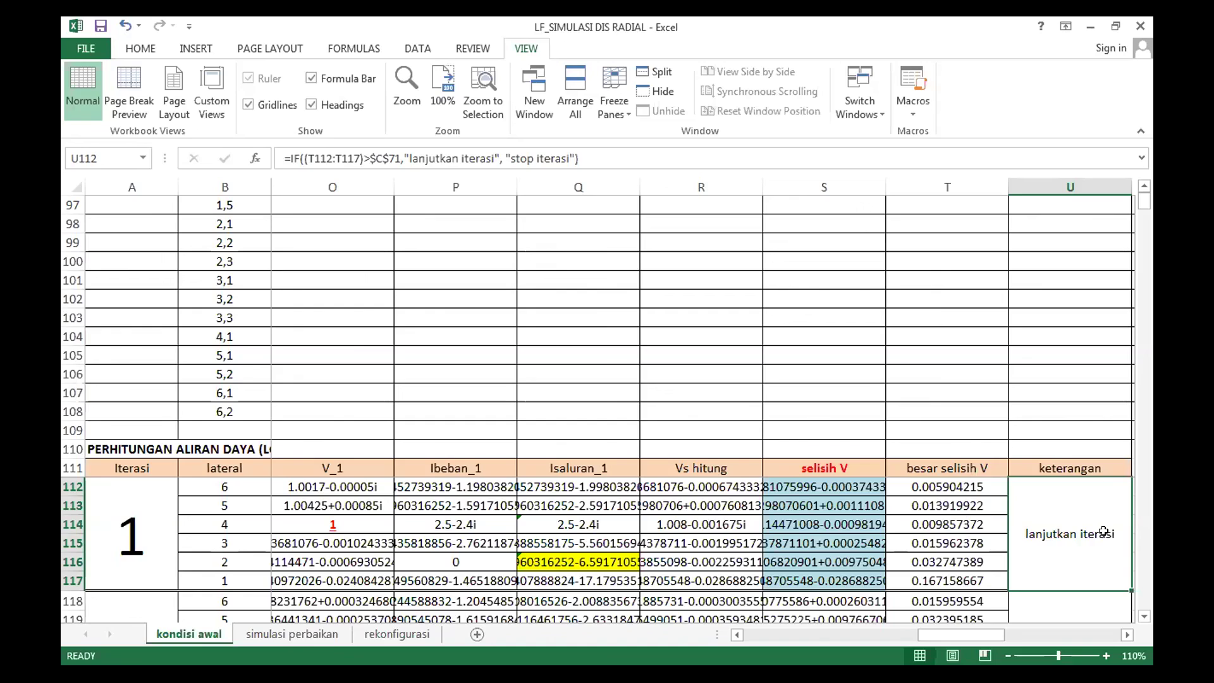
{"action": "left_click", "coordinate": [957, 580]}
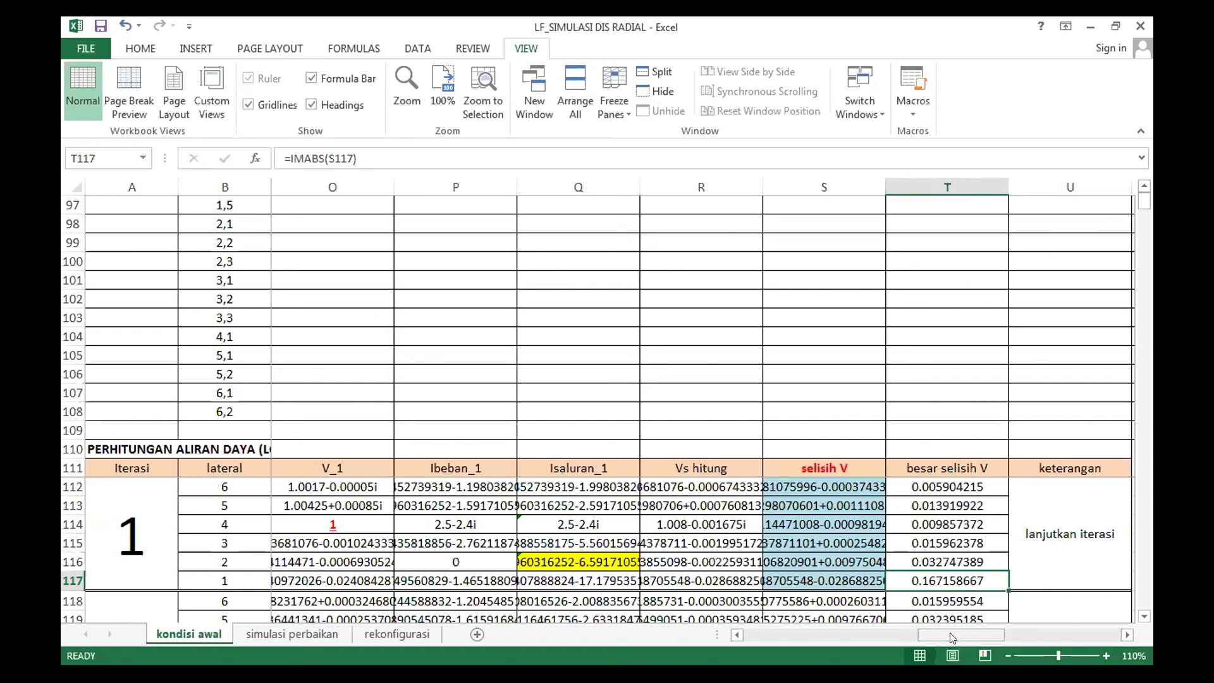
{"action": "left_click_drag", "start_coordinate": [953, 637], "coordinate": [900, 639]}
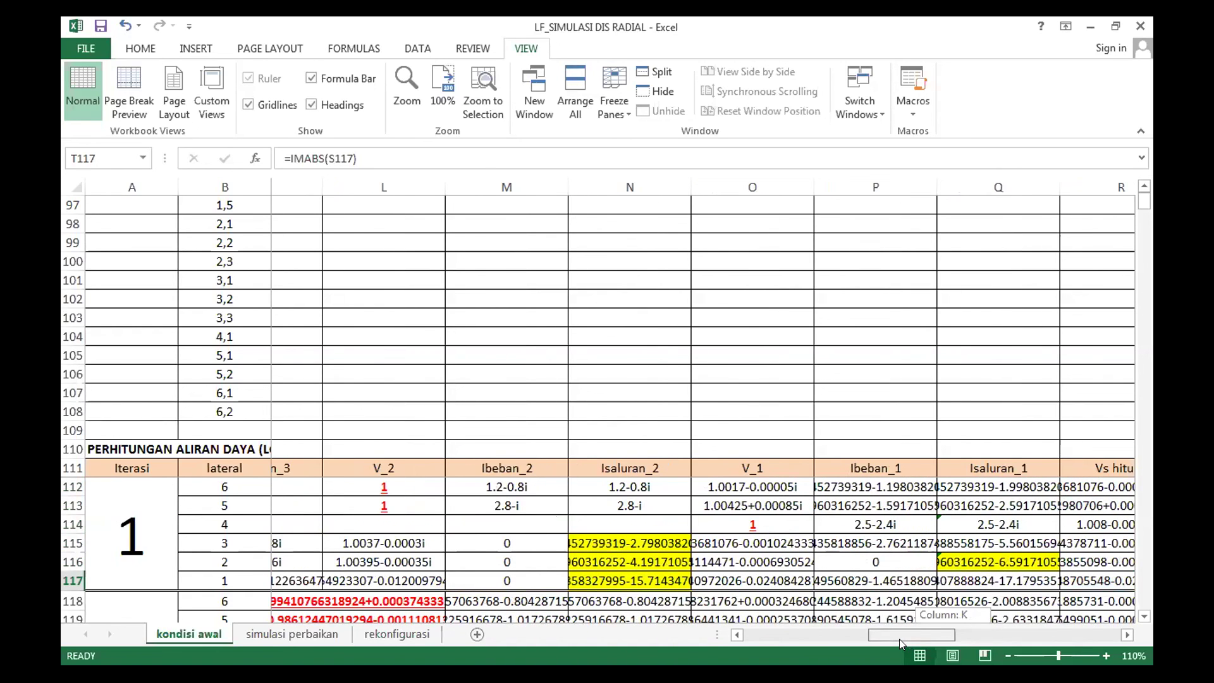
{"action": "left_click_drag", "start_coordinate": [899, 639], "coordinate": [886, 634]}
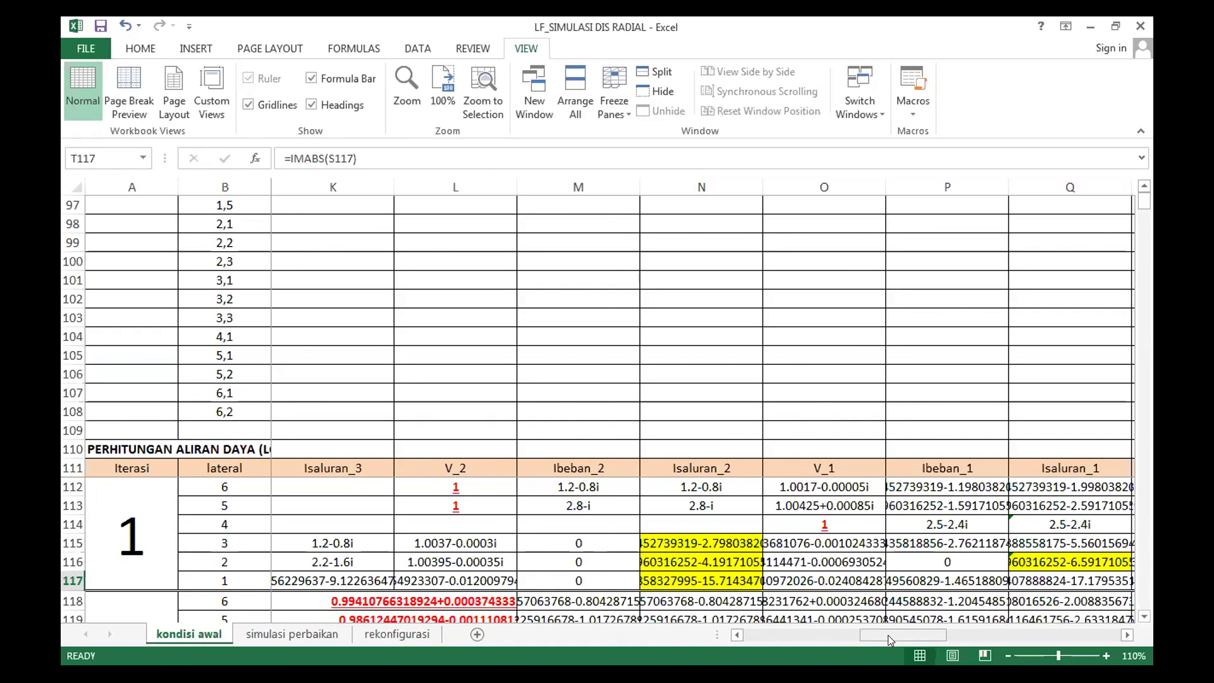
Go to the iteration 2 block and inspect the V_2 formula of lateral 5
{"action": "left_click_drag", "start_coordinate": [888, 635], "coordinate": [773, 650]}
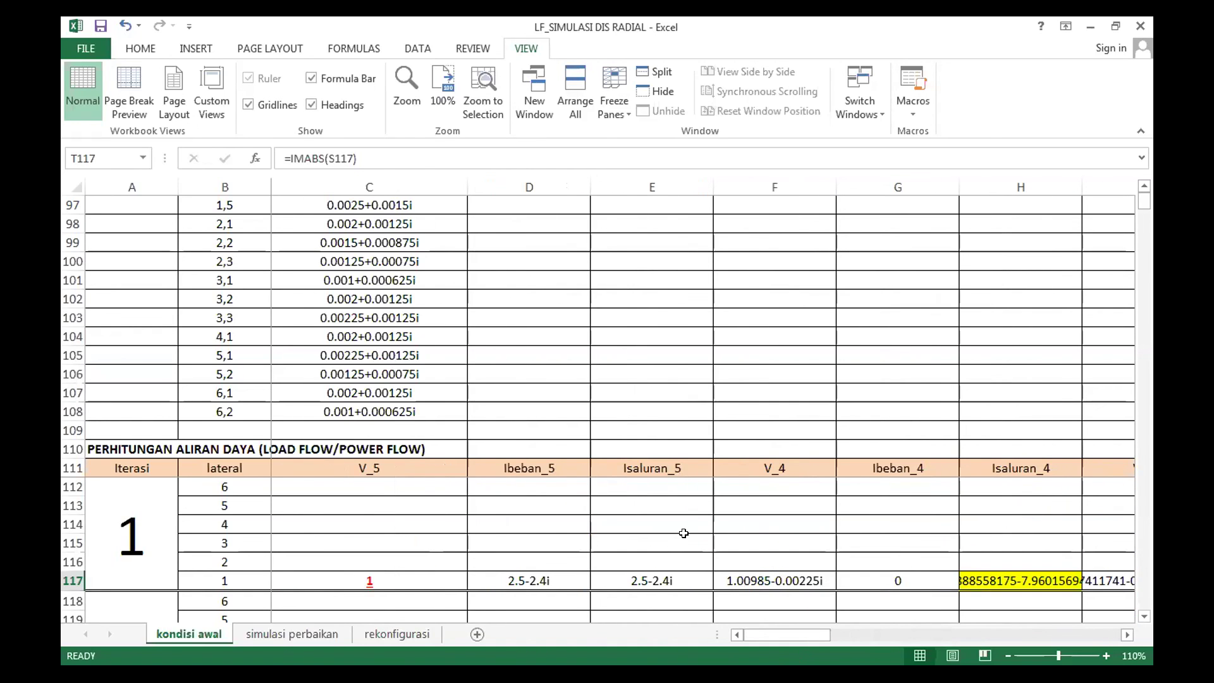
{"action": "scroll", "coordinate": [684, 533], "scroll_direction": "down", "scroll_amount": 1}
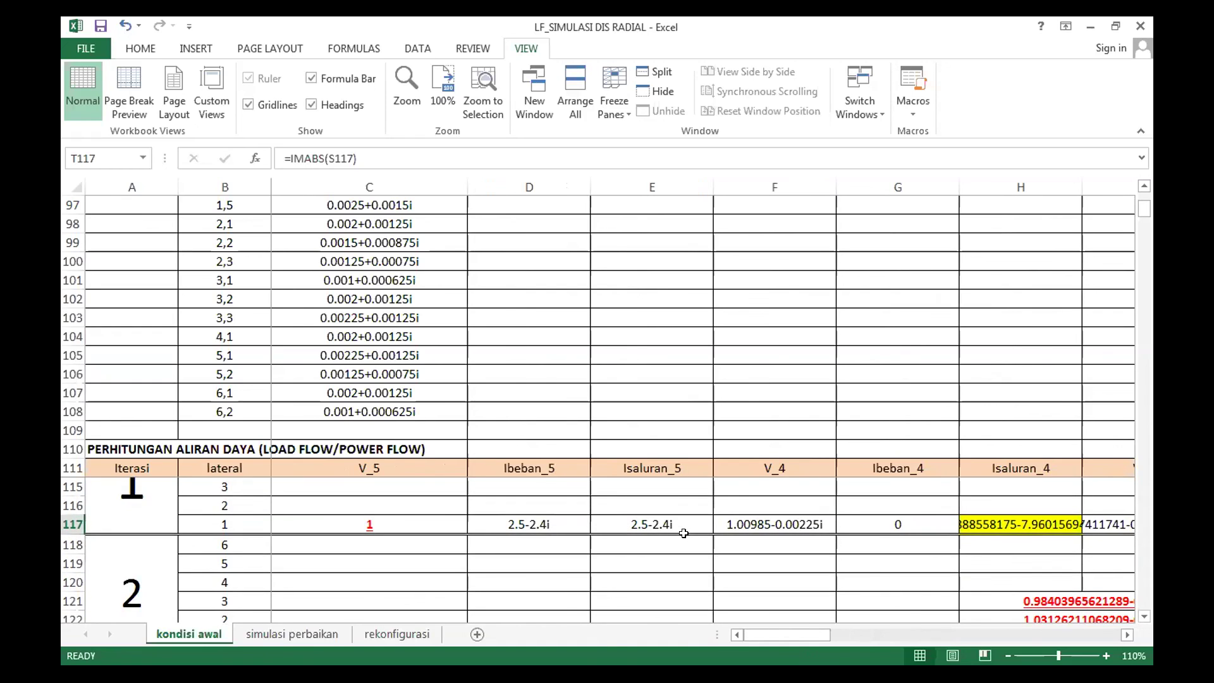
{"action": "scroll", "coordinate": [683, 533], "scroll_direction": "down", "scroll_amount": 1}
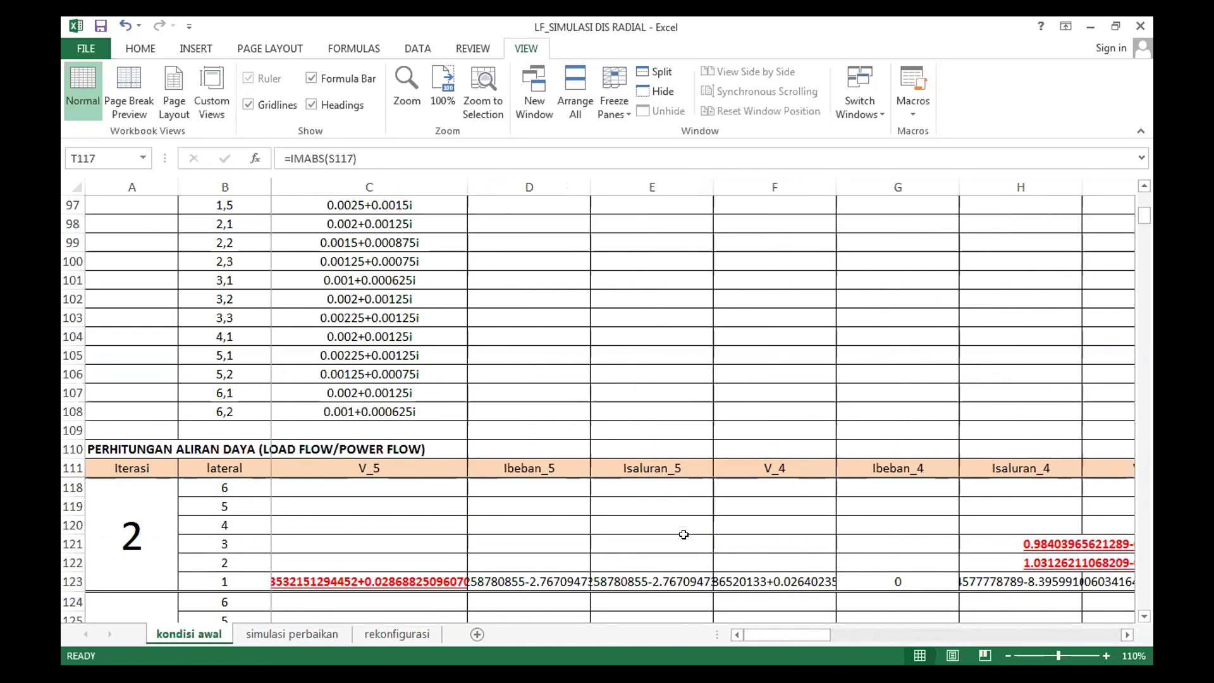
{"action": "scroll", "coordinate": [684, 535], "scroll_direction": "up", "scroll_amount": 1}
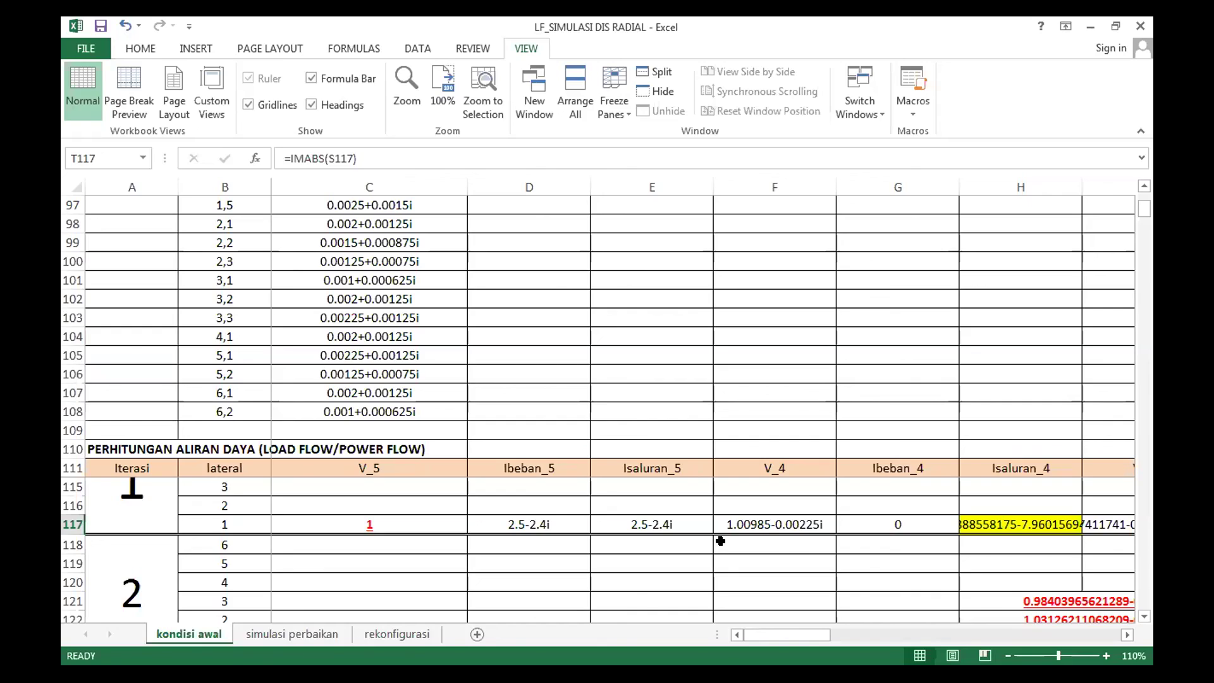
{"action": "left_click", "coordinate": [1126, 636]}
{"action": "left_click", "coordinate": [1126, 635]}
{"action": "left_click", "coordinate": [1126, 635]}
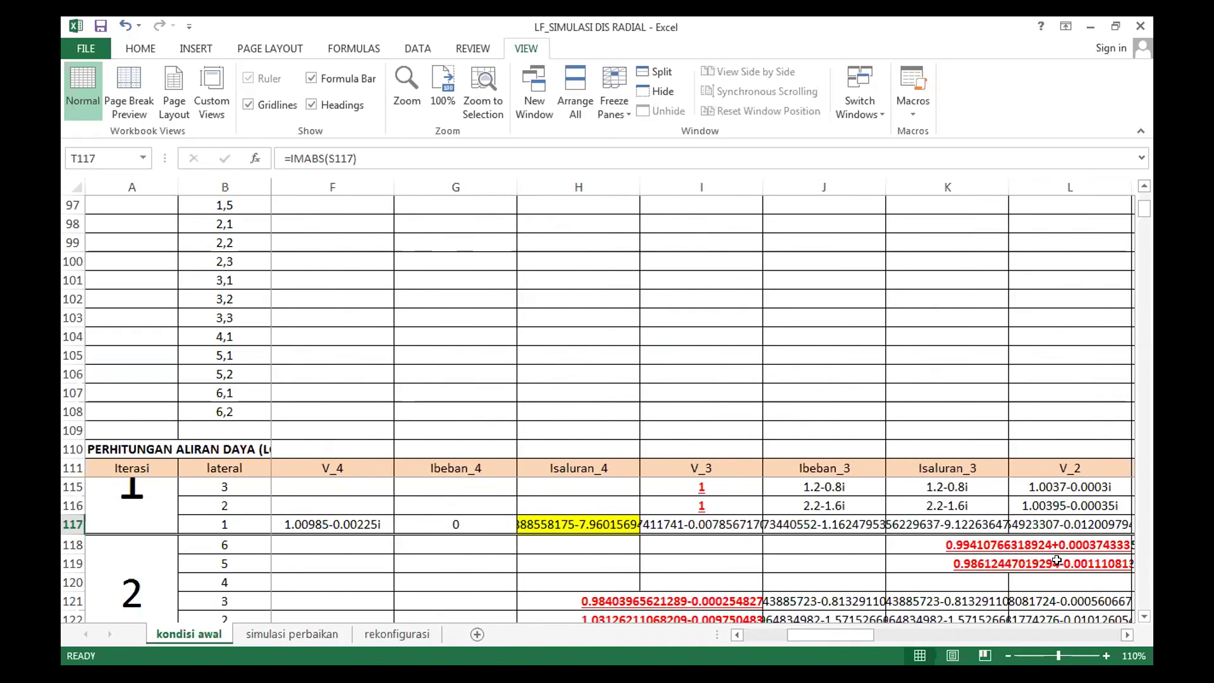
{"action": "left_click", "coordinate": [1057, 560]}
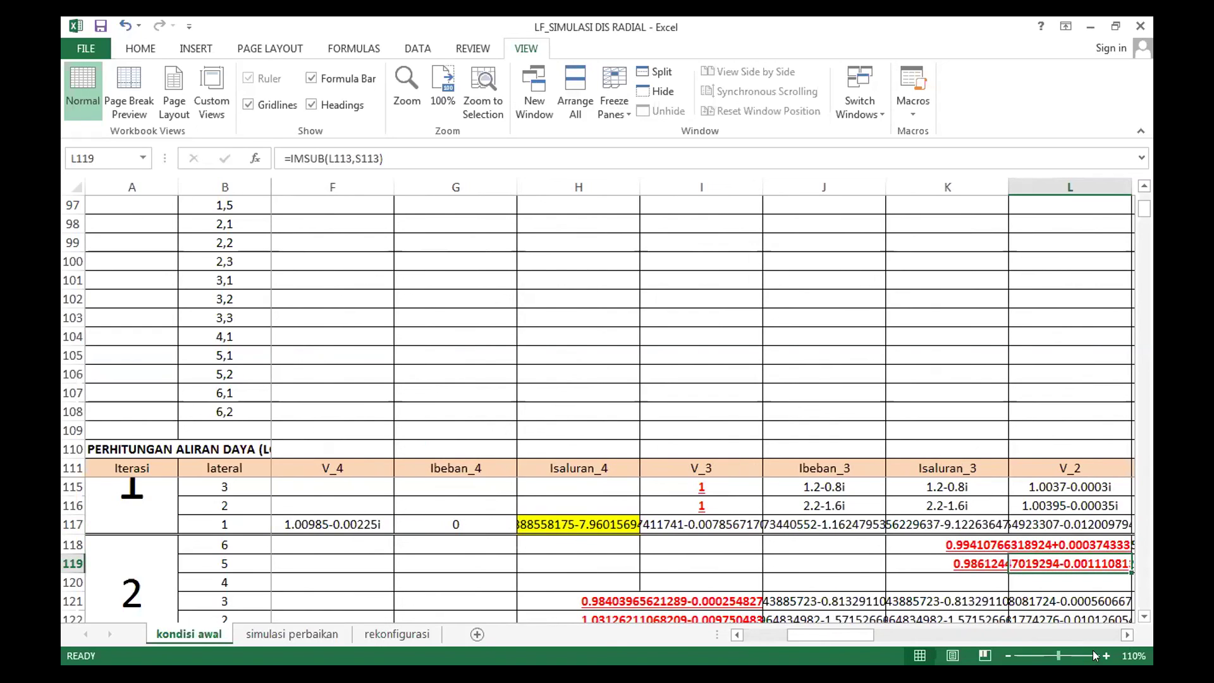
Examine the initial voltages of the laterals in iteration 2 across the V_1, V_2, V_3 and V_5 columns
{"action": "left_click", "coordinate": [1125, 635]}
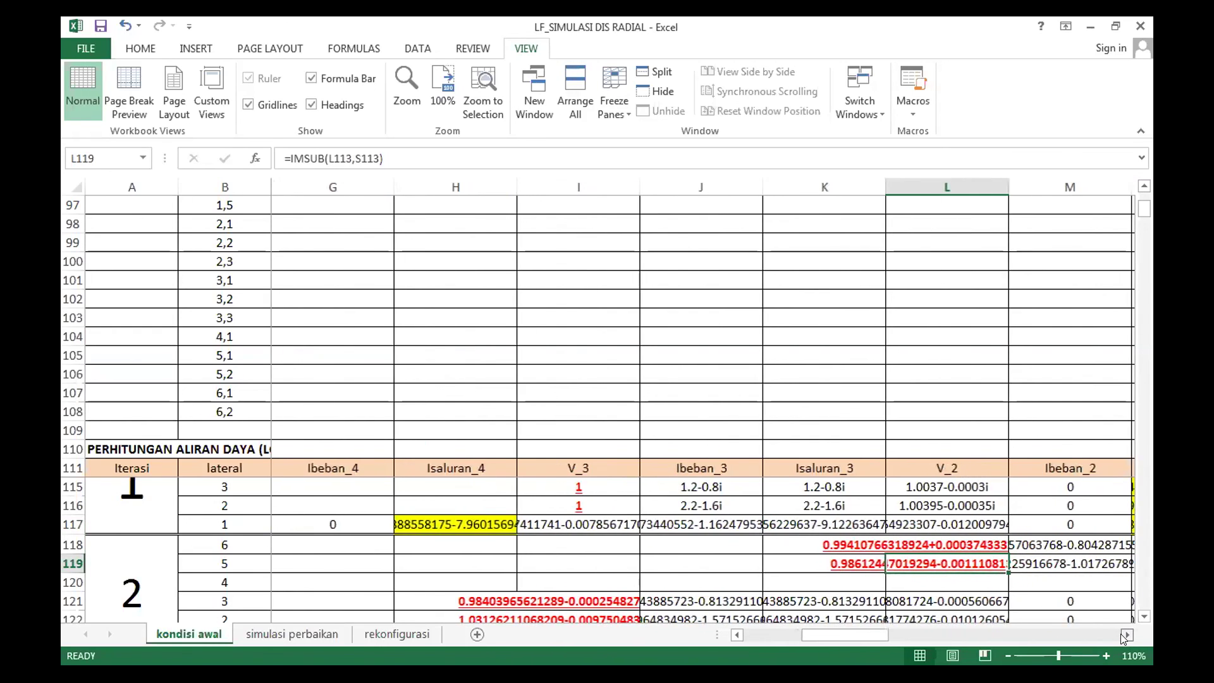
{"action": "left_click", "coordinate": [1125, 635]}
{"action": "scroll", "coordinate": [1012, 582], "scroll_direction": "right", "scroll_amount": 1}
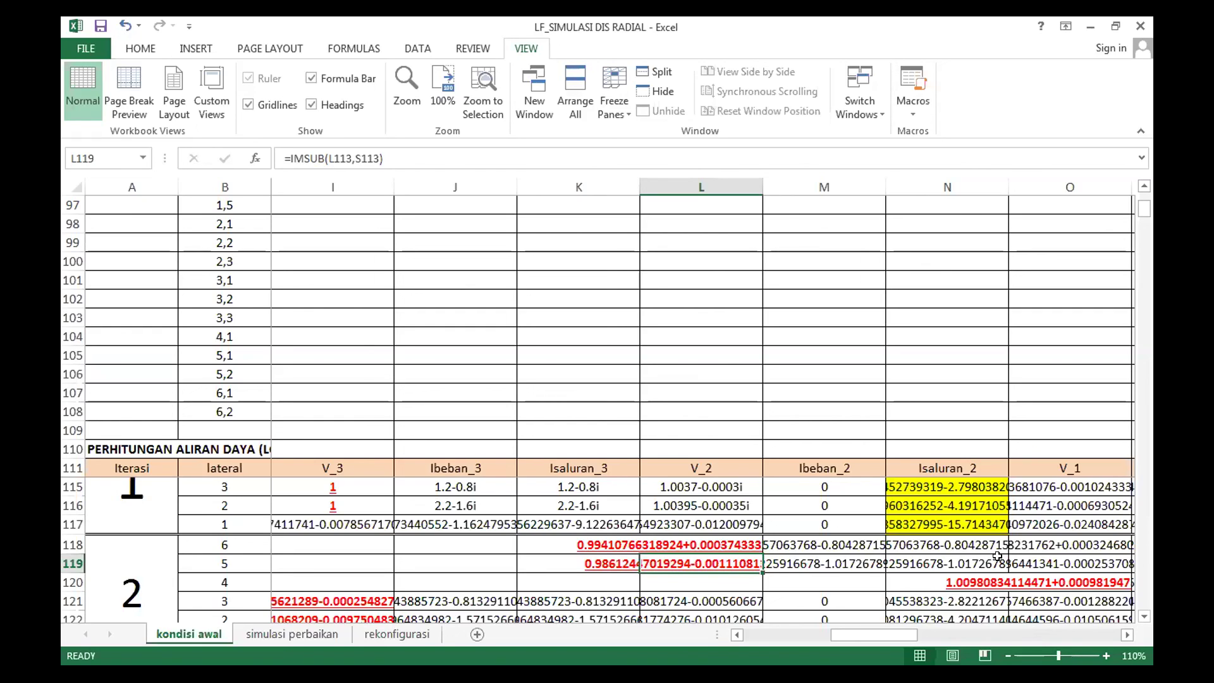
{"action": "scroll", "coordinate": [997, 557], "scroll_direction": "down", "scroll_amount": 1}
{"action": "scroll", "coordinate": [996, 559], "scroll_direction": "up", "scroll_amount": 1}
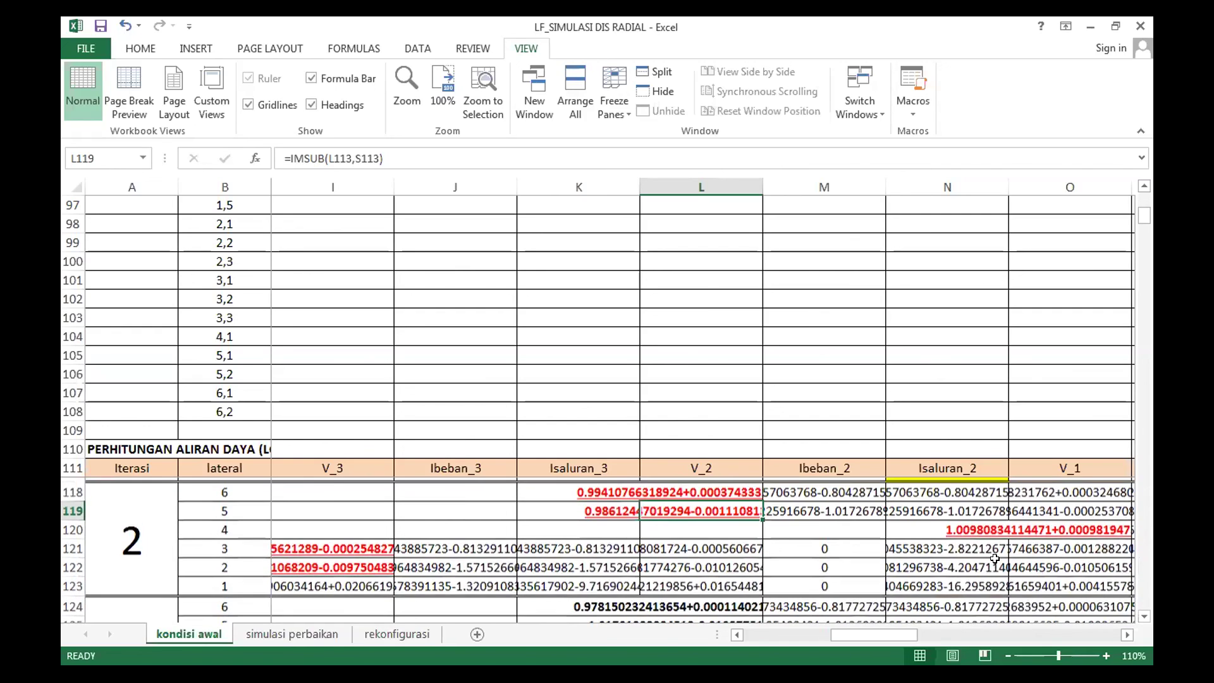
{"action": "scroll", "coordinate": [995, 560], "scroll_direction": "down", "scroll_amount": 1}
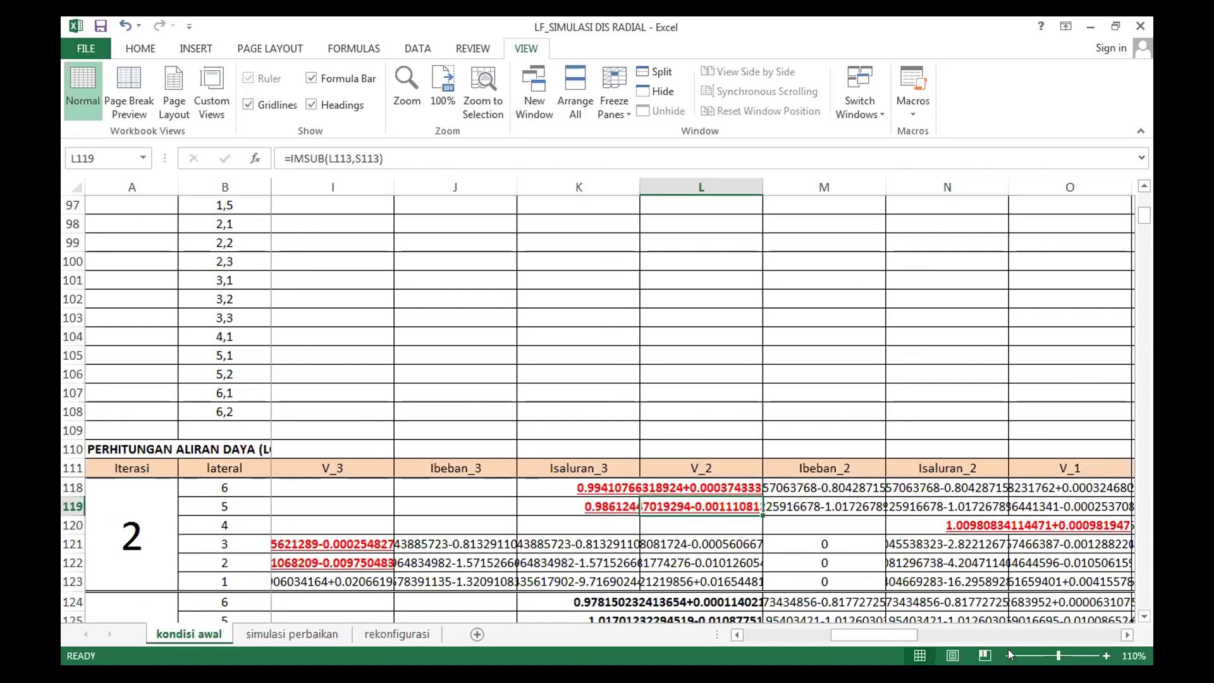
{"action": "left_click_drag", "start_coordinate": [824, 631], "coordinate": [801, 632]}
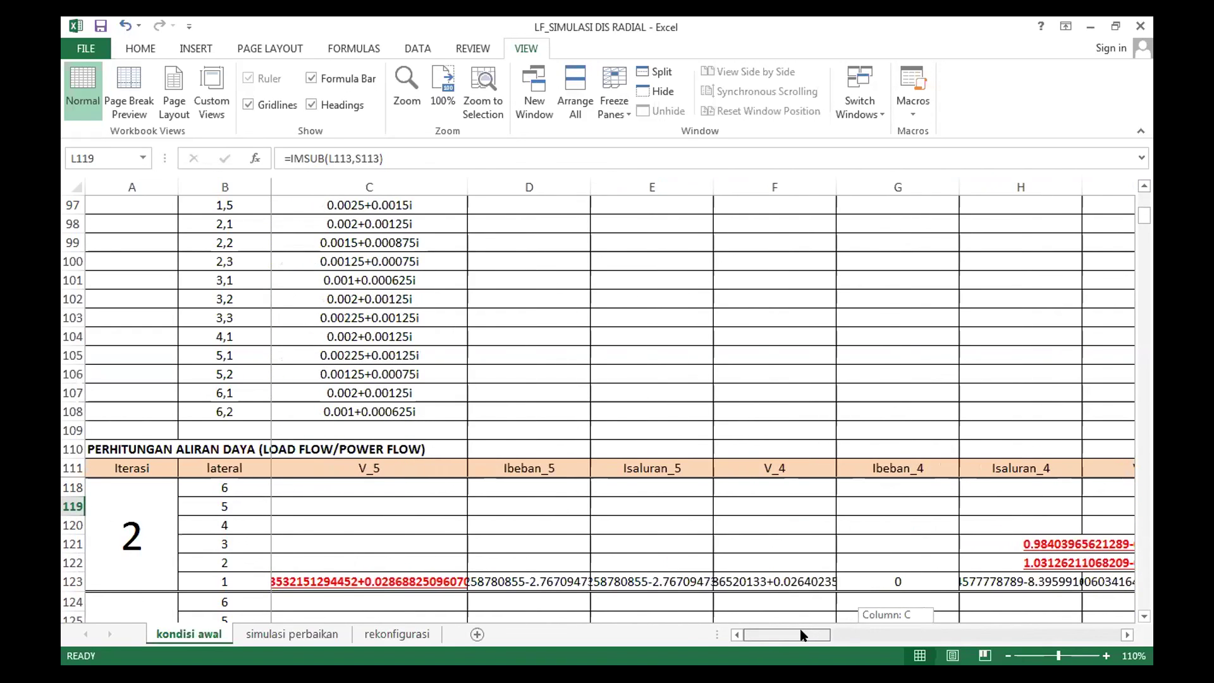
Compare the V_5 starting voltages of iterations 1 and 2, and check the besar selisih V and keterangan columns of iterations 2 and 3
{"action": "scroll", "coordinate": [852, 556], "scroll_direction": "up", "scroll_amount": 2}
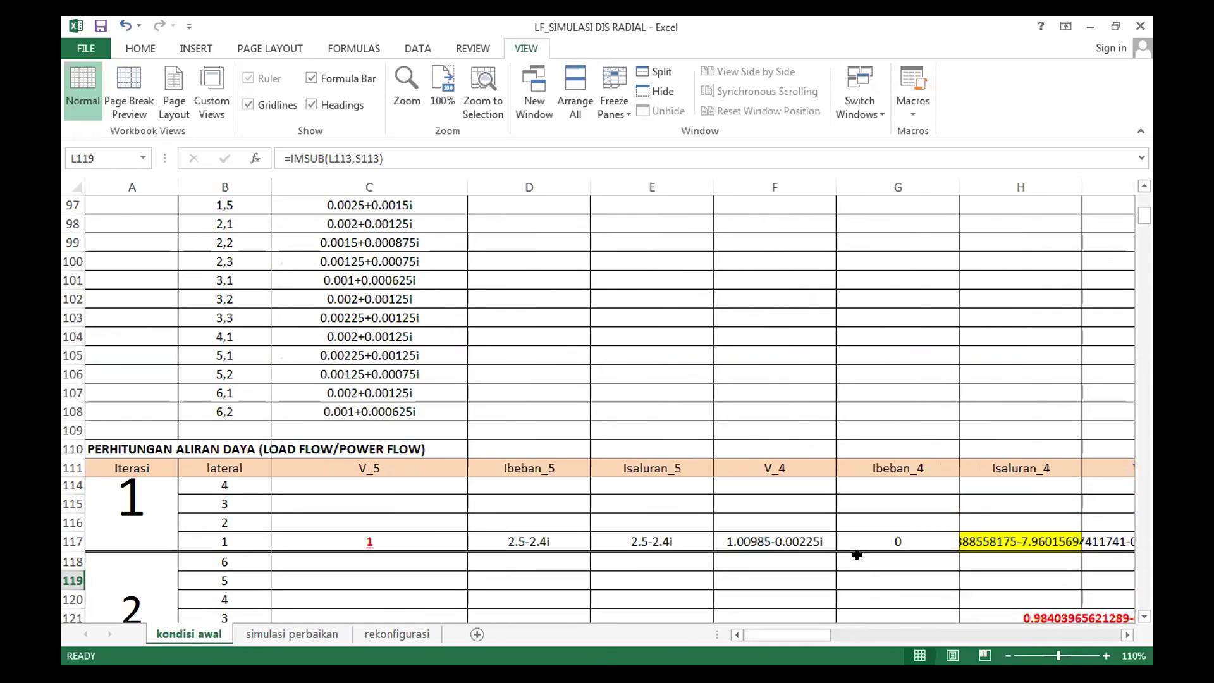
{"action": "scroll", "coordinate": [854, 557], "scroll_direction": "down", "scroll_amount": 2}
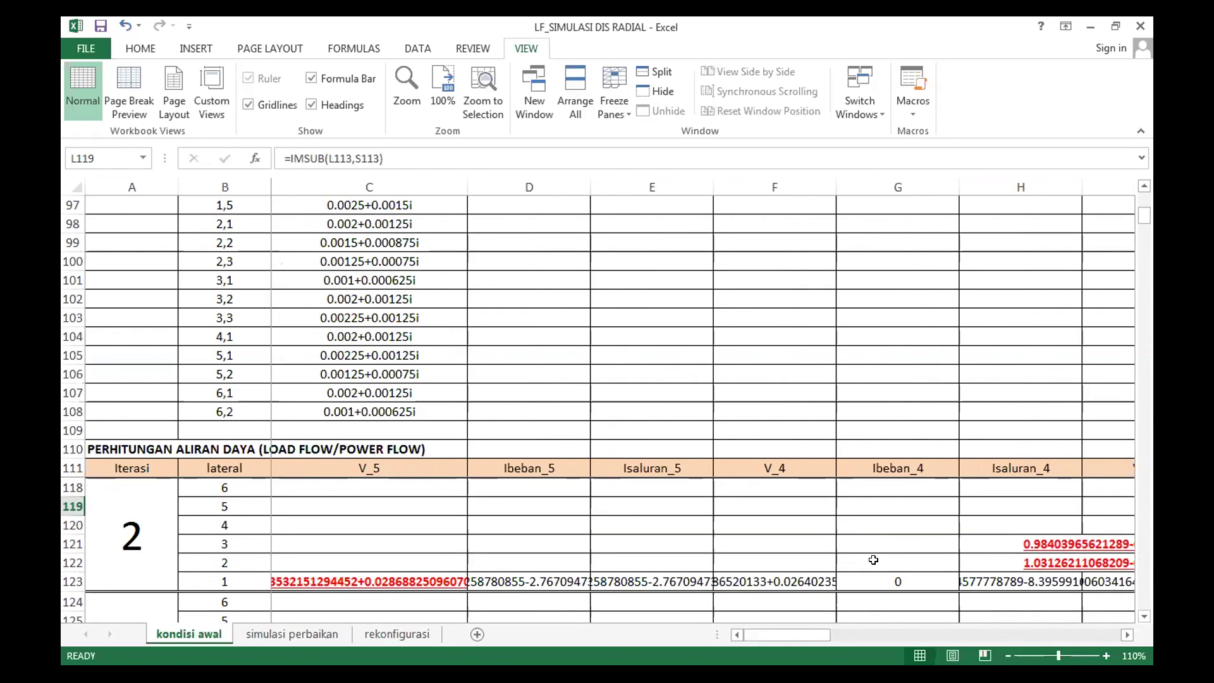
{"action": "left_click_drag", "start_coordinate": [800, 631], "coordinate": [995, 634]}
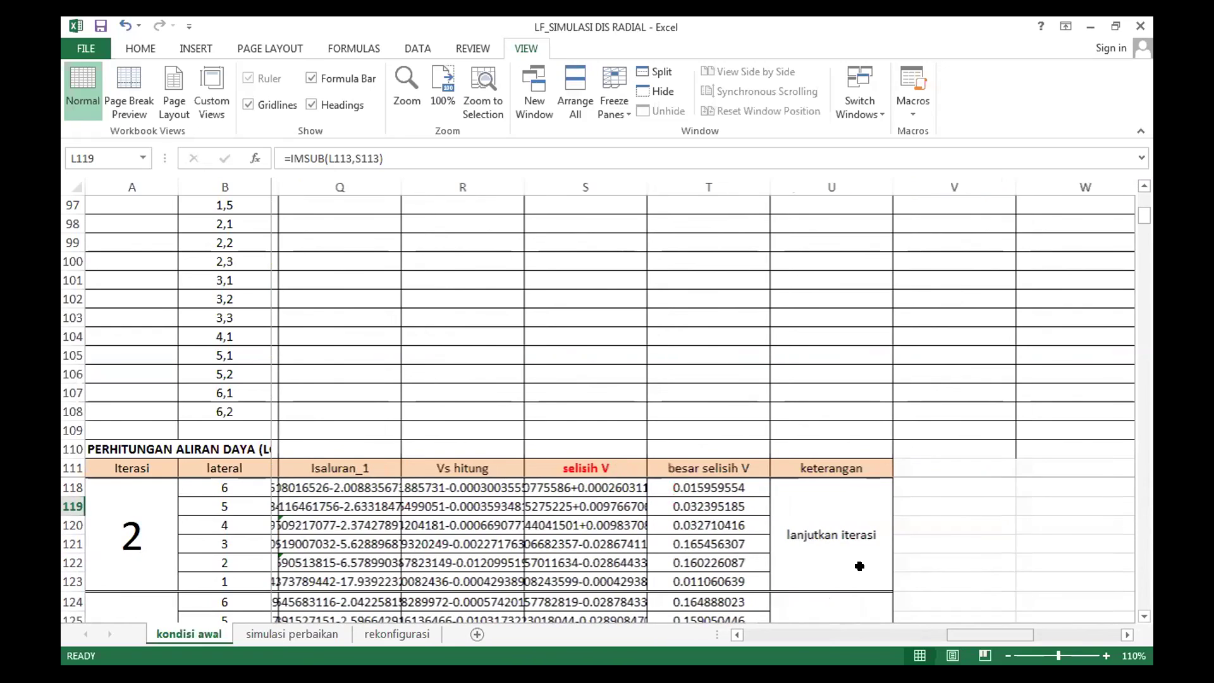
{"action": "scroll", "coordinate": [859, 569], "scroll_direction": "down", "scroll_amount": 1}
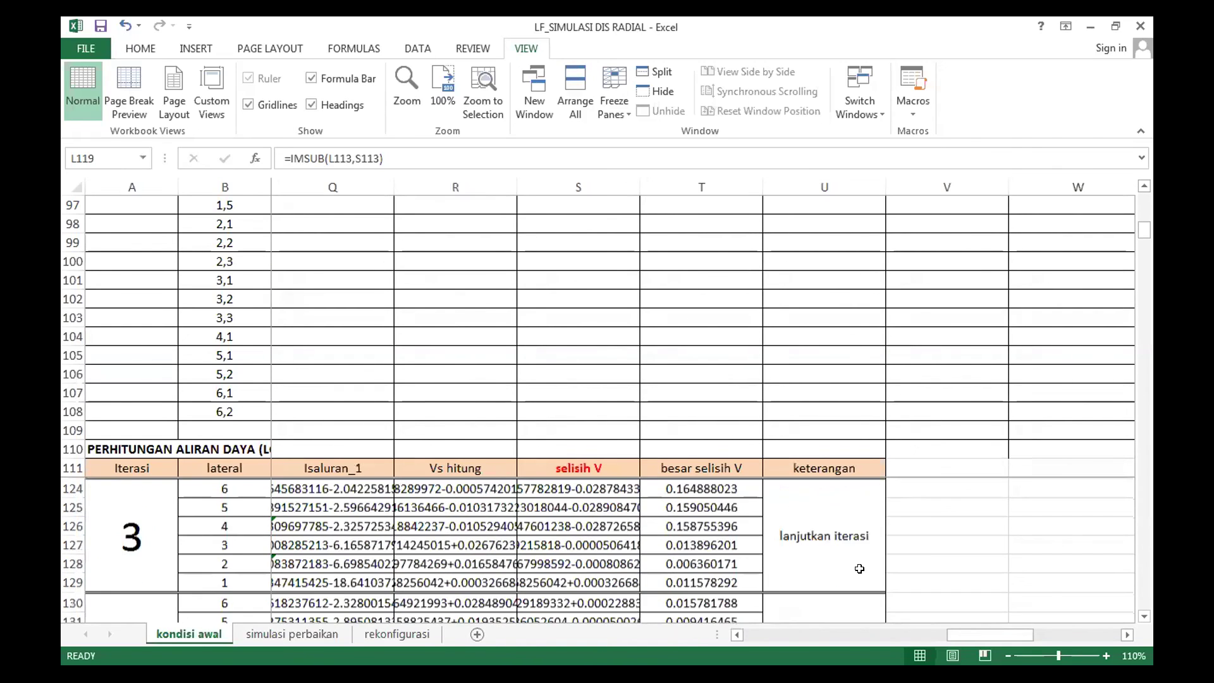
{"action": "scroll", "coordinate": [859, 568], "scroll_direction": "up", "scroll_amount": 2}
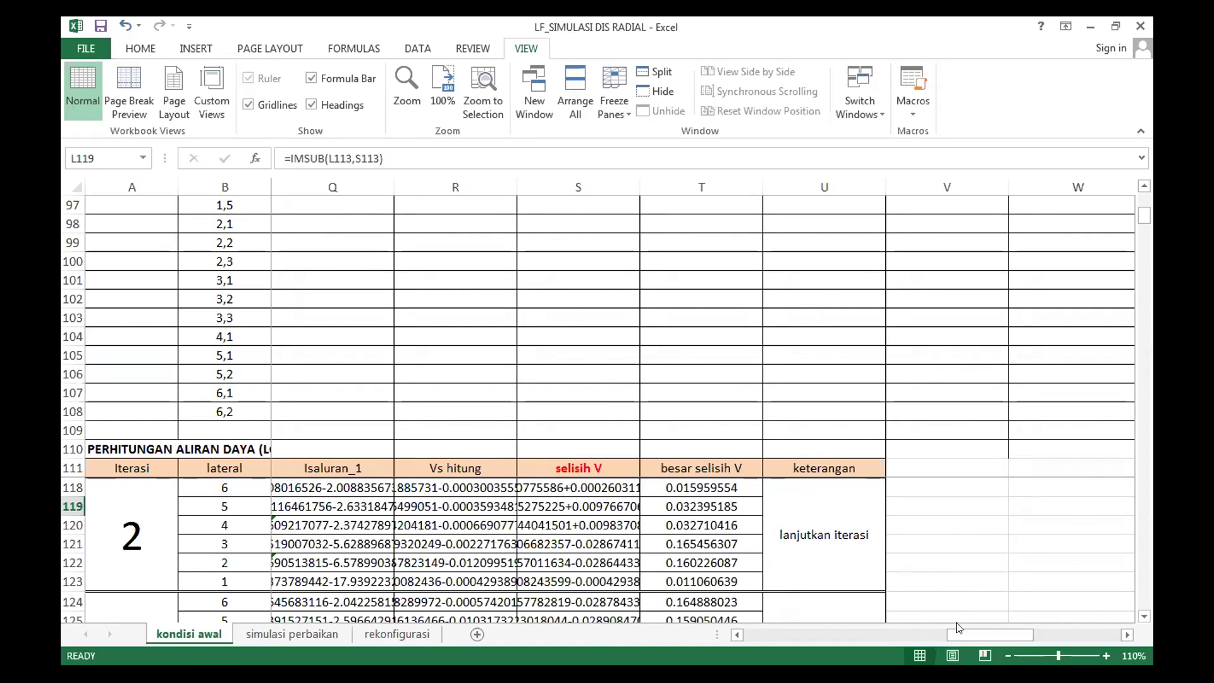
Return to the first voltage columns and examine the V_5 and V_4 values of iterations 2 and 3
{"action": "left_click", "coordinate": [1125, 635]}
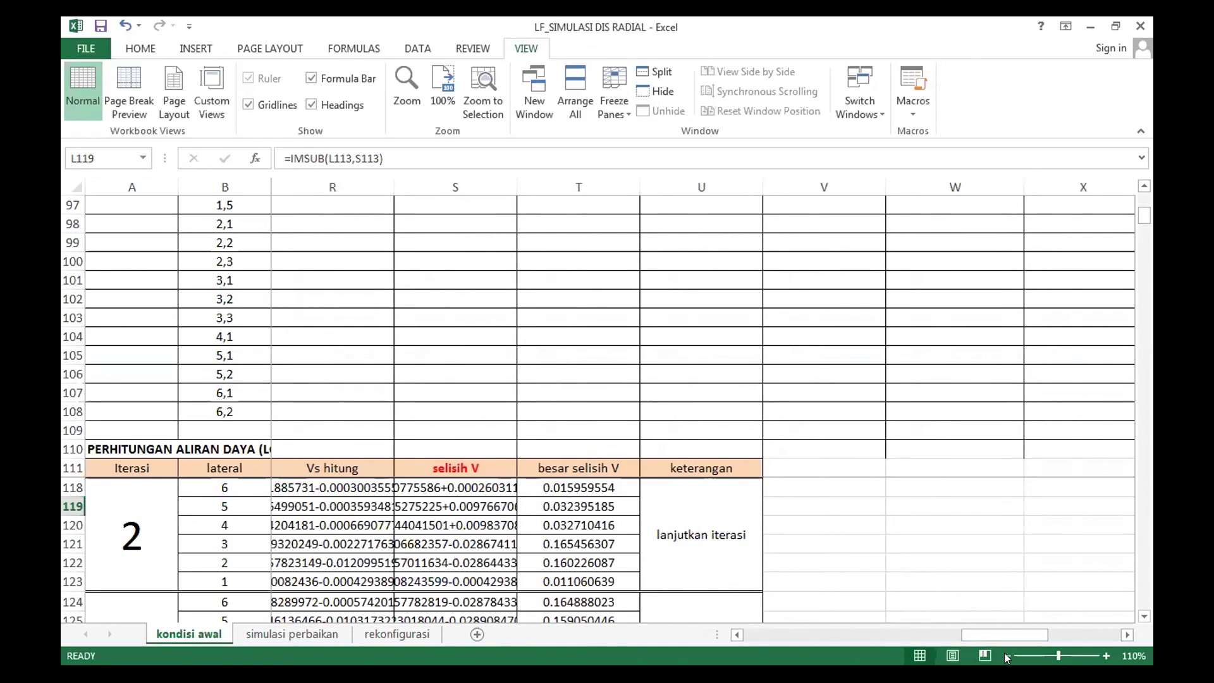
{"action": "left_click", "coordinate": [738, 635]}
{"action": "left_click", "coordinate": [738, 635]}
{"action": "left_click", "coordinate": [738, 635]}
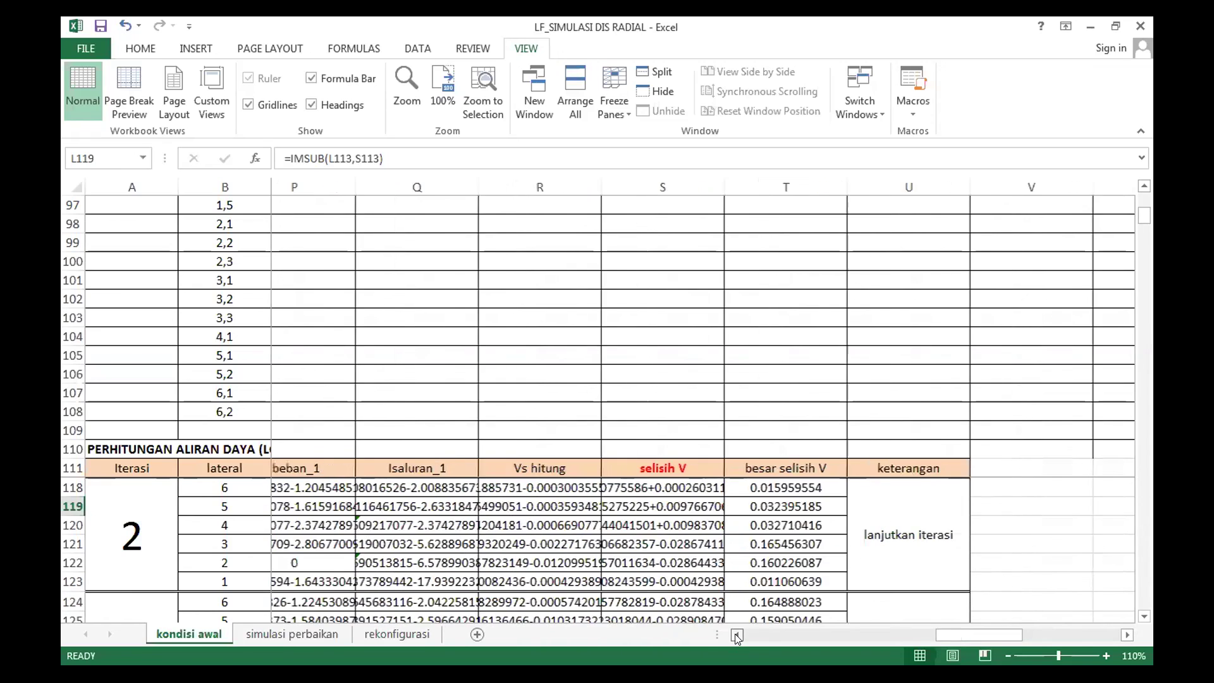
{"action": "left_click", "coordinate": [737, 635]}
{"action": "left_click_drag", "start_coordinate": [738, 635], "coordinate": [737, 635]}
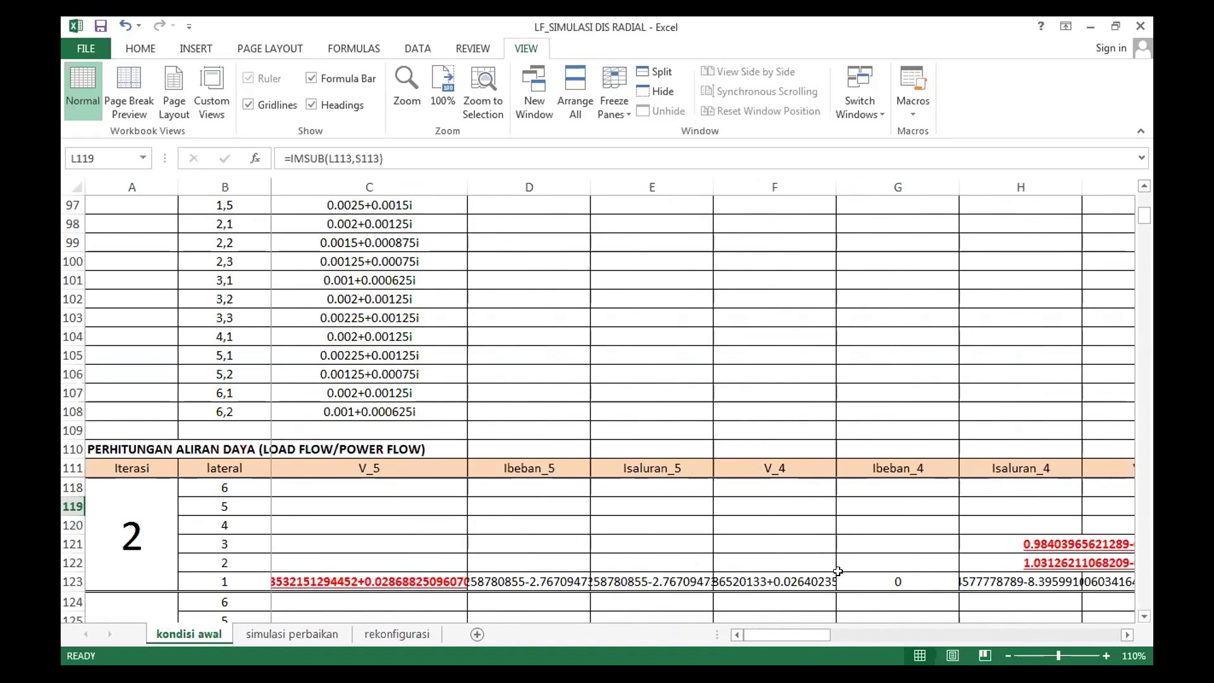
{"action": "scroll", "coordinate": [804, 551], "scroll_direction": "down", "scroll_amount": 1}
{"action": "scroll", "coordinate": [793, 545], "scroll_direction": "down", "scroll_amount": 1}
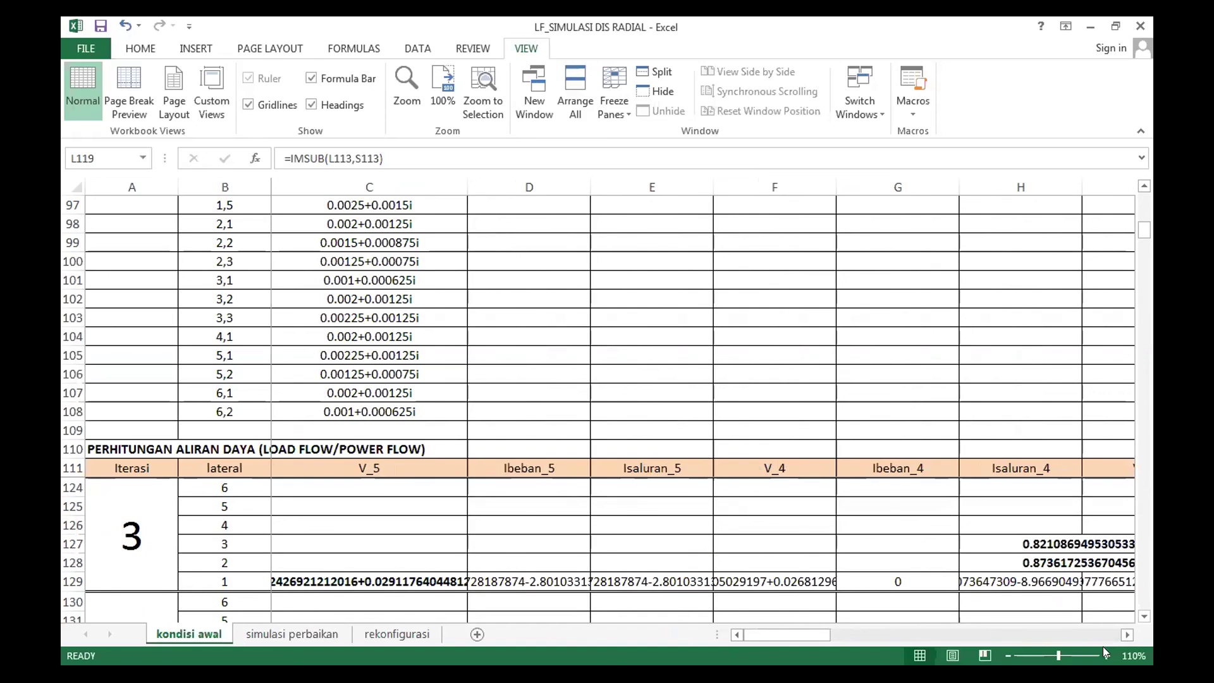
Inspect the keterangan formula of iteration 3
{"action": "left_click", "coordinate": [1122, 634]}
{"action": "left_click_drag", "start_coordinate": [1120, 635], "coordinate": [1120, 635]}
{"action": "left_click", "coordinate": [954, 545]}
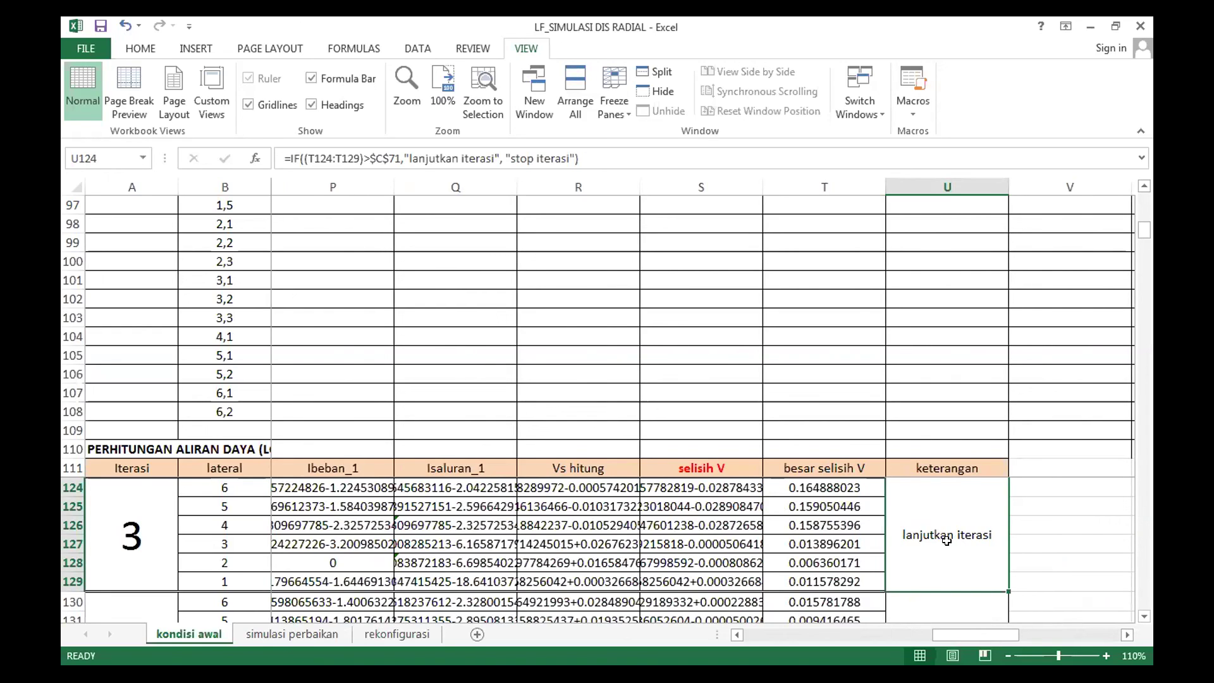
Follow the besar selisih V and keterangan columns from iteration 4 through iteration 22 to find where the iteration stops
{"action": "scroll", "coordinate": [947, 541], "scroll_direction": "down", "scroll_amount": 3}
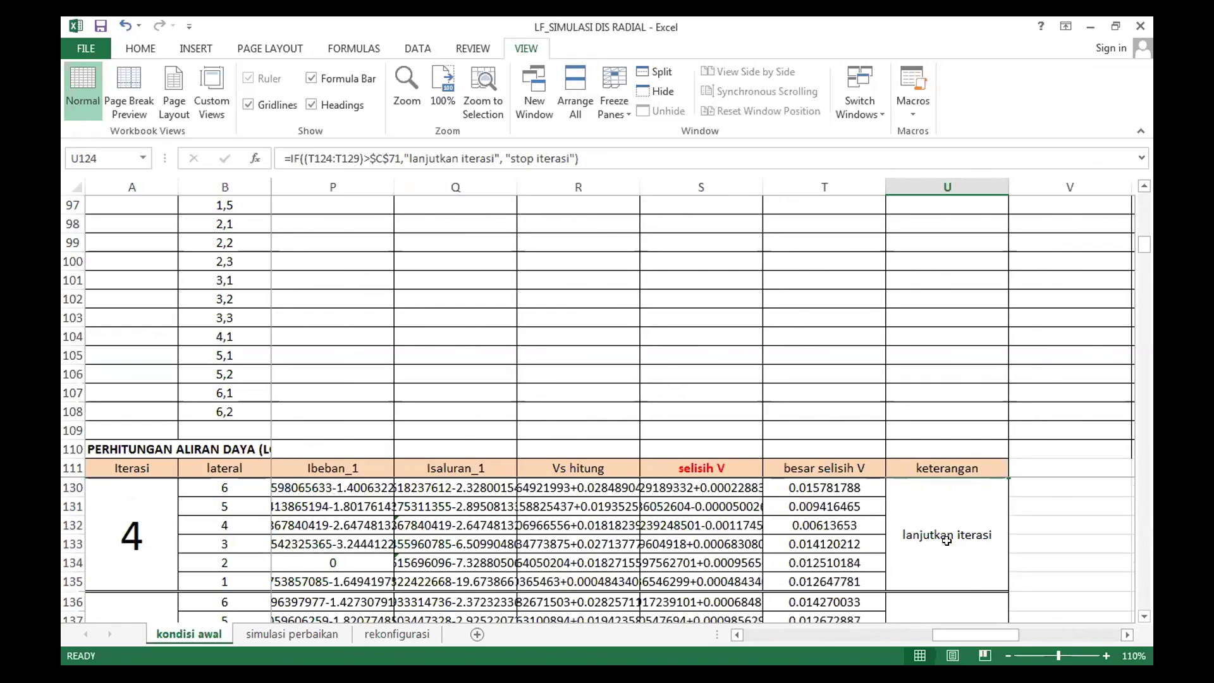
{"action": "scroll", "coordinate": [946, 541], "scroll_direction": "down", "scroll_amount": 4}
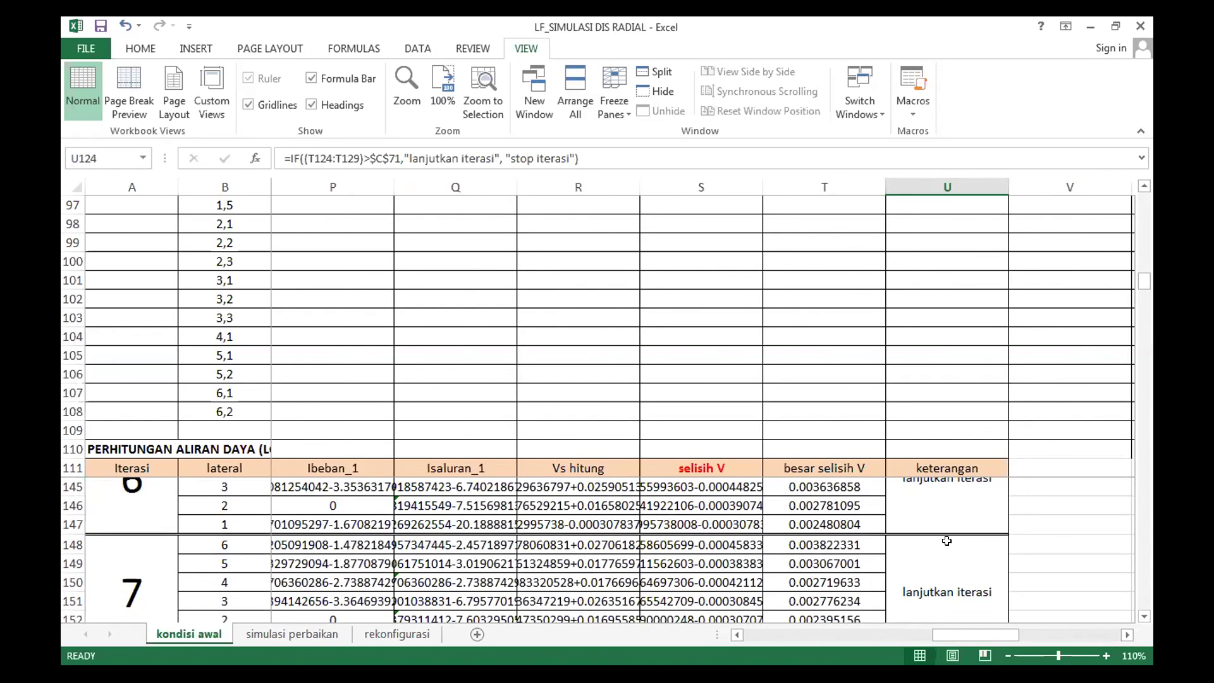
{"action": "scroll", "coordinate": [946, 541], "scroll_direction": "down", "scroll_amount": 2}
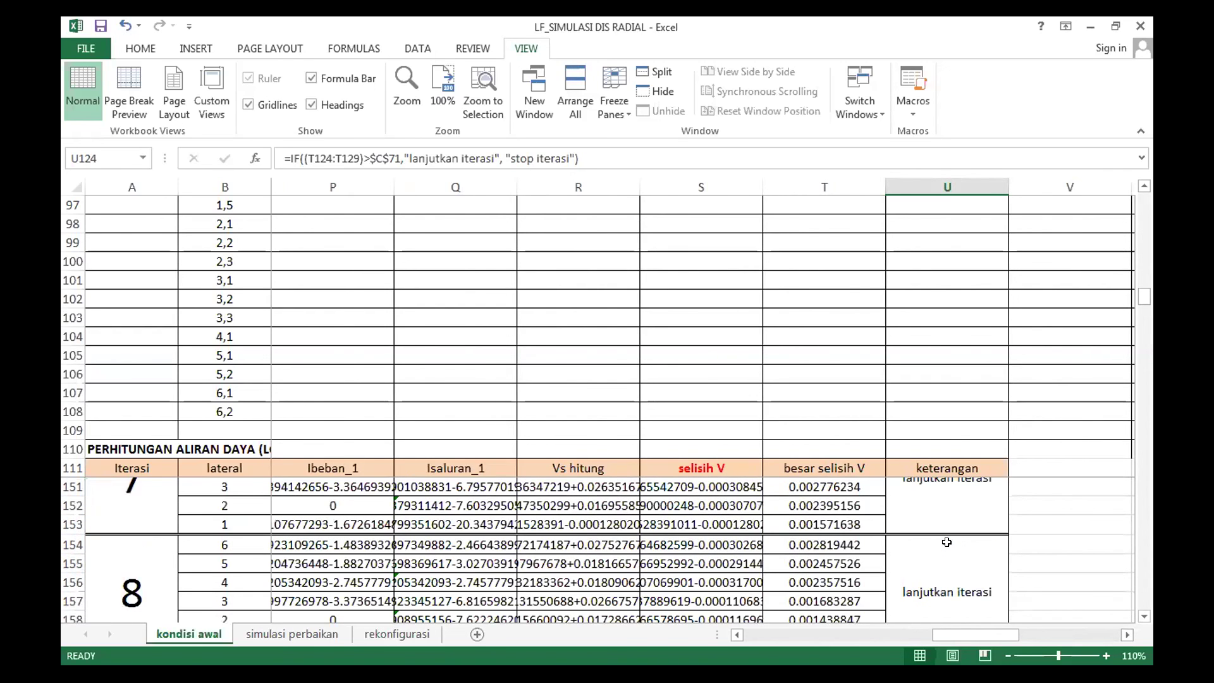
{"action": "scroll", "coordinate": [947, 542], "scroll_direction": "down", "scroll_amount": 2}
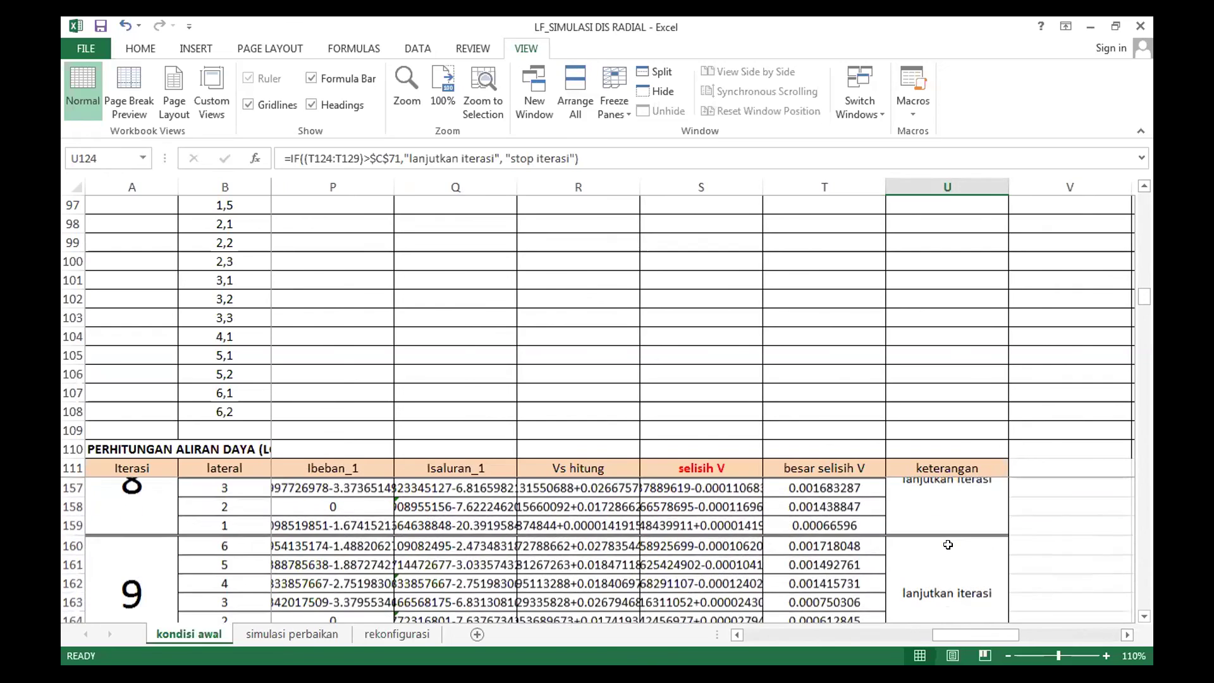
{"action": "scroll", "coordinate": [952, 545], "scroll_direction": "down", "scroll_amount": 3}
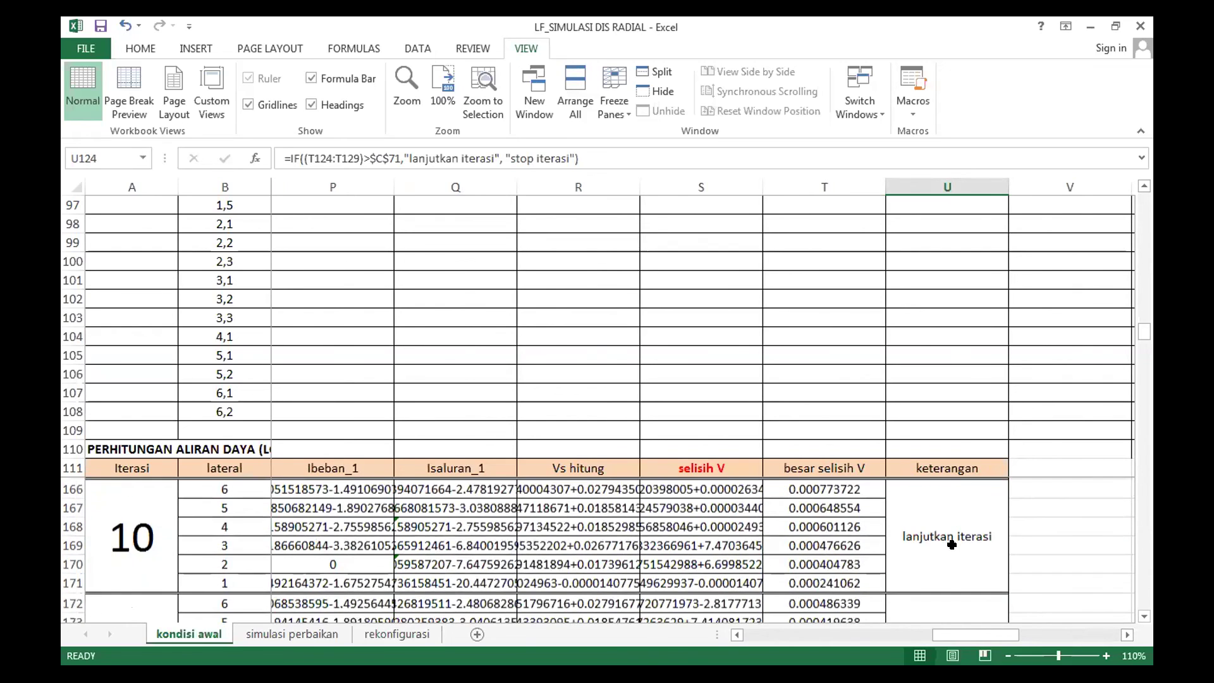
{"action": "scroll", "coordinate": [952, 544], "scroll_direction": "down", "scroll_amount": 4}
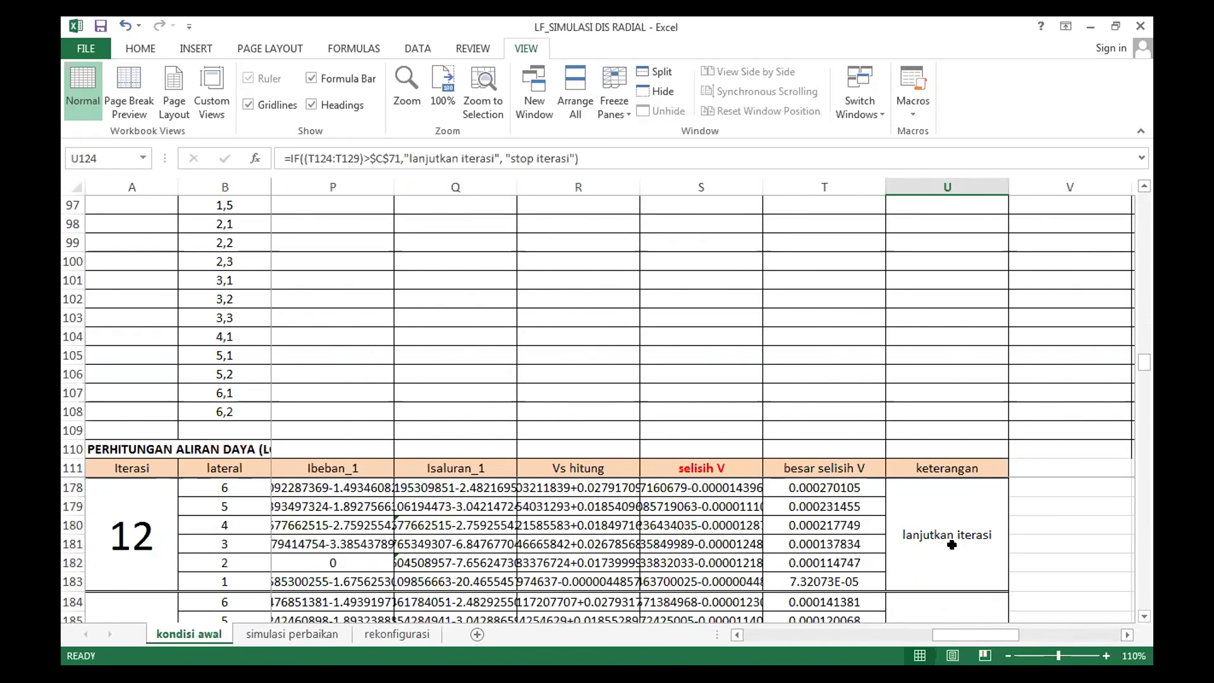
{"action": "scroll", "coordinate": [952, 545], "scroll_direction": "down", "scroll_amount": 2}
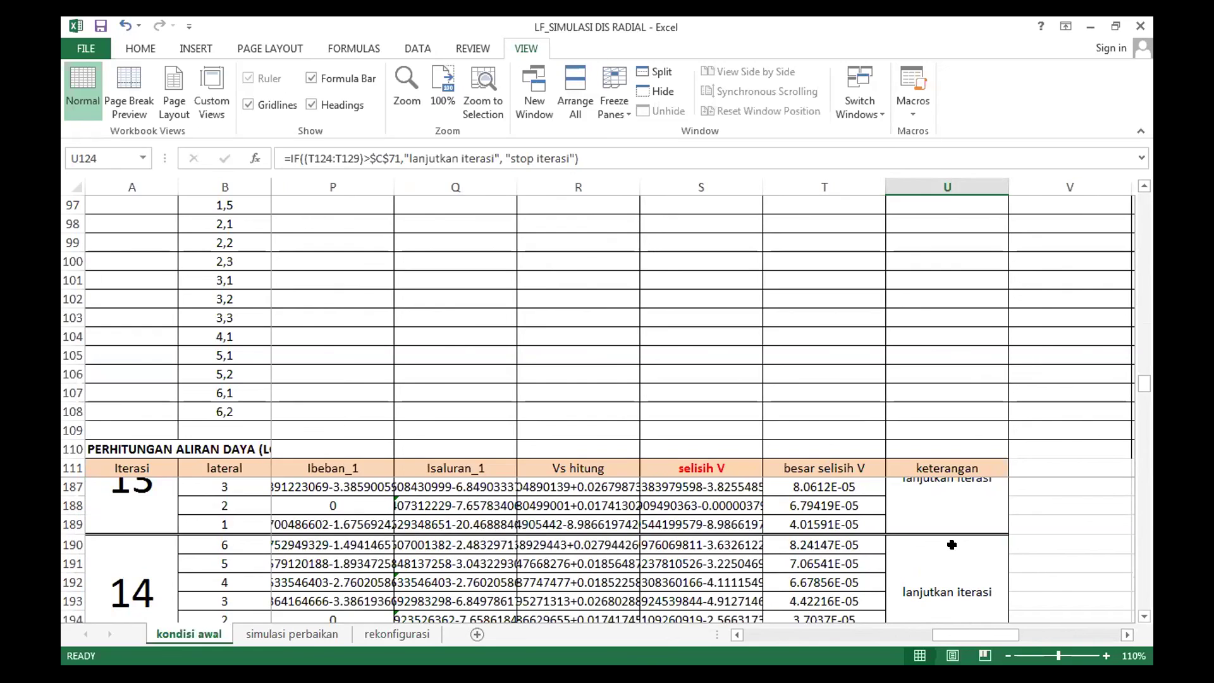
{"action": "scroll", "coordinate": [952, 545], "scroll_direction": "down", "scroll_amount": 1}
{"action": "scroll", "coordinate": [952, 544], "scroll_direction": "down", "scroll_amount": 5}
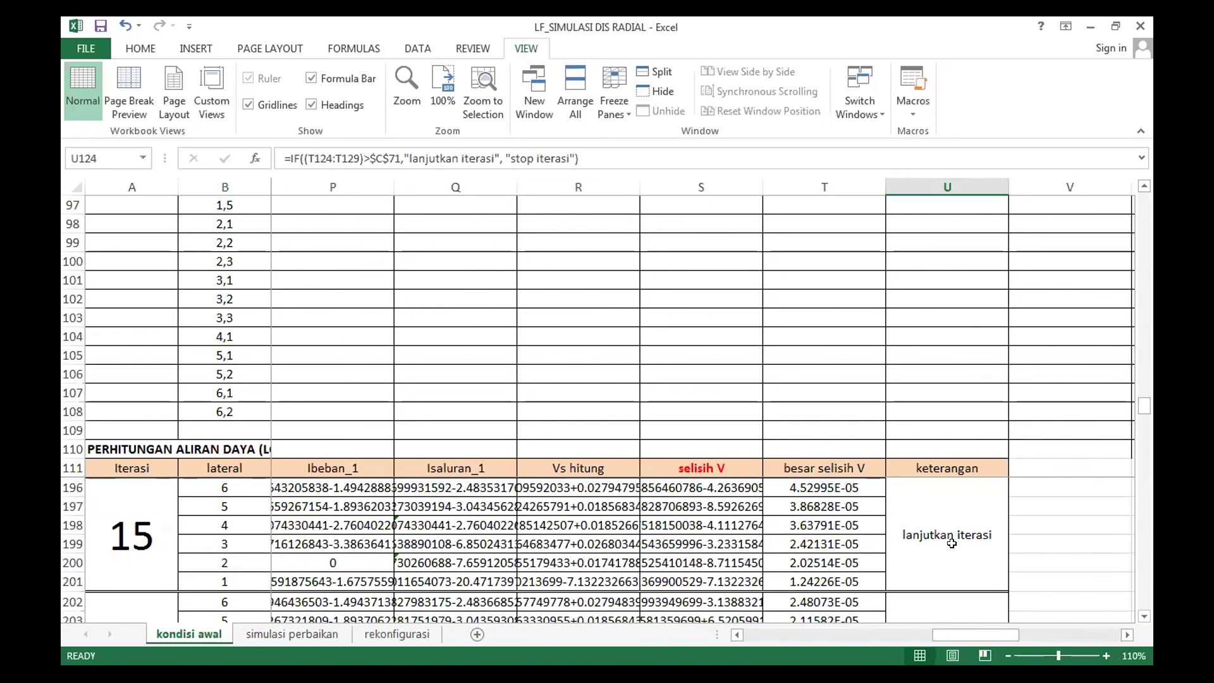
{"action": "scroll", "coordinate": [953, 544], "scroll_direction": "down", "scroll_amount": 3}
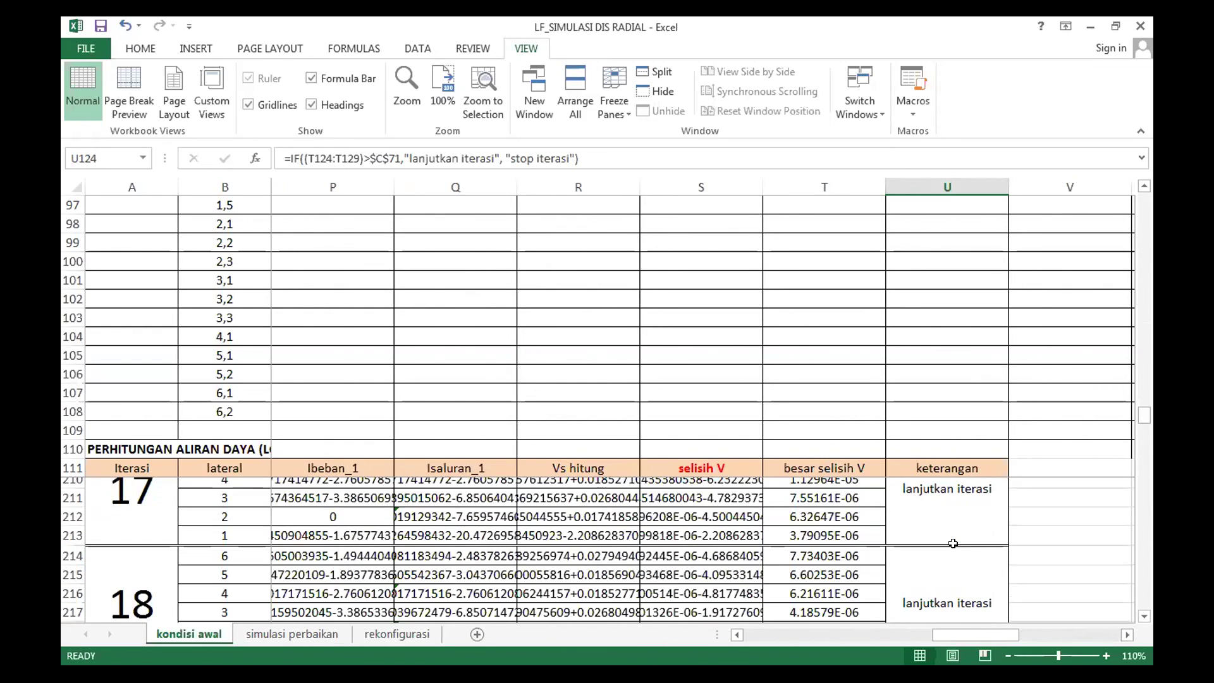
{"action": "scroll", "coordinate": [953, 544], "scroll_direction": "down", "scroll_amount": 3}
{"action": "scroll", "coordinate": [953, 545], "scroll_direction": "down", "scroll_amount": 1}
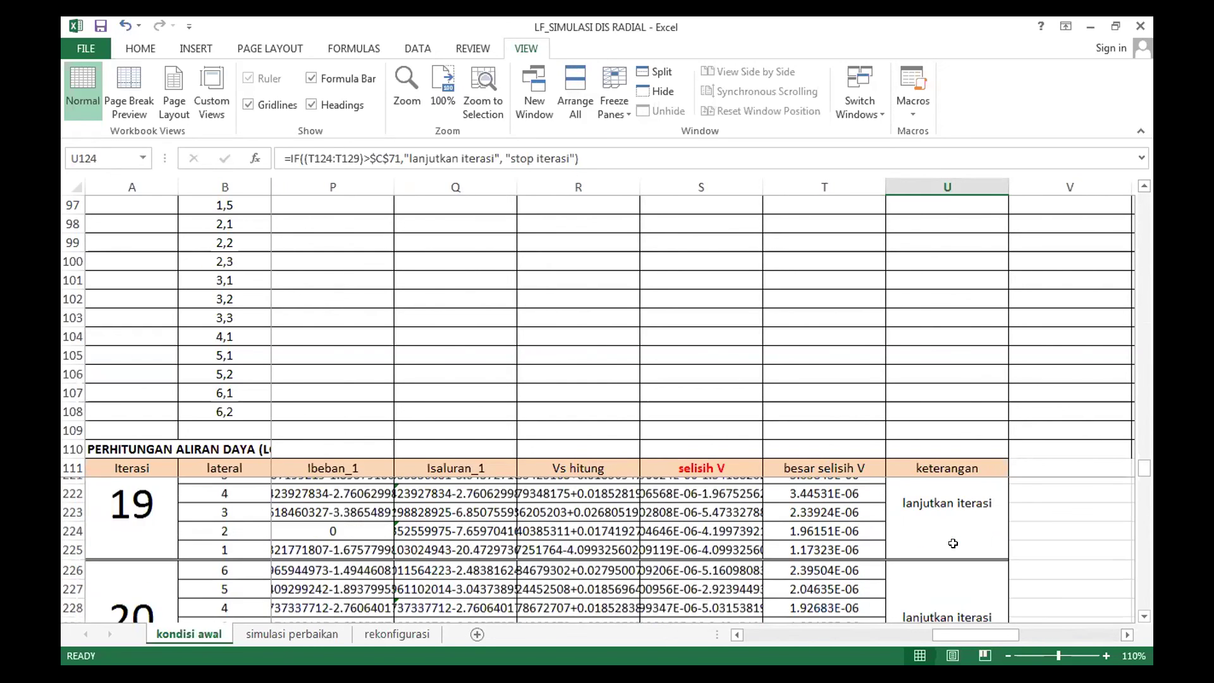
{"action": "scroll", "coordinate": [953, 545], "scroll_direction": "down", "scroll_amount": 3}
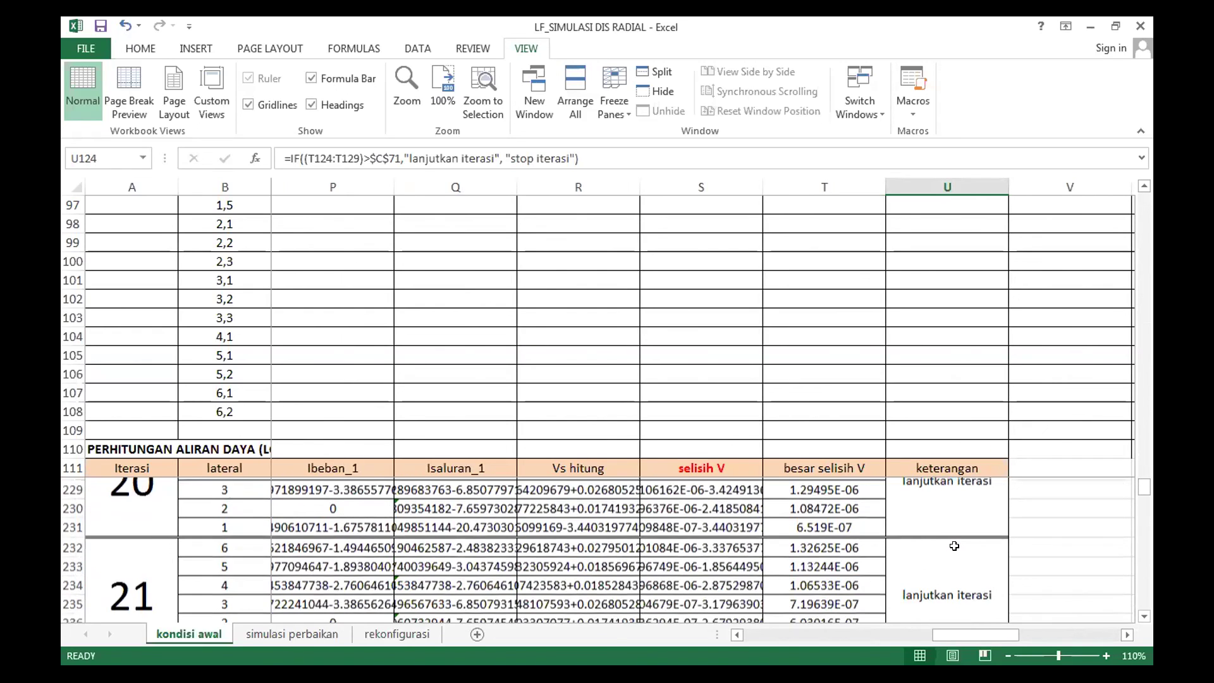
{"action": "scroll", "coordinate": [954, 545], "scroll_direction": "down", "scroll_amount": 2}
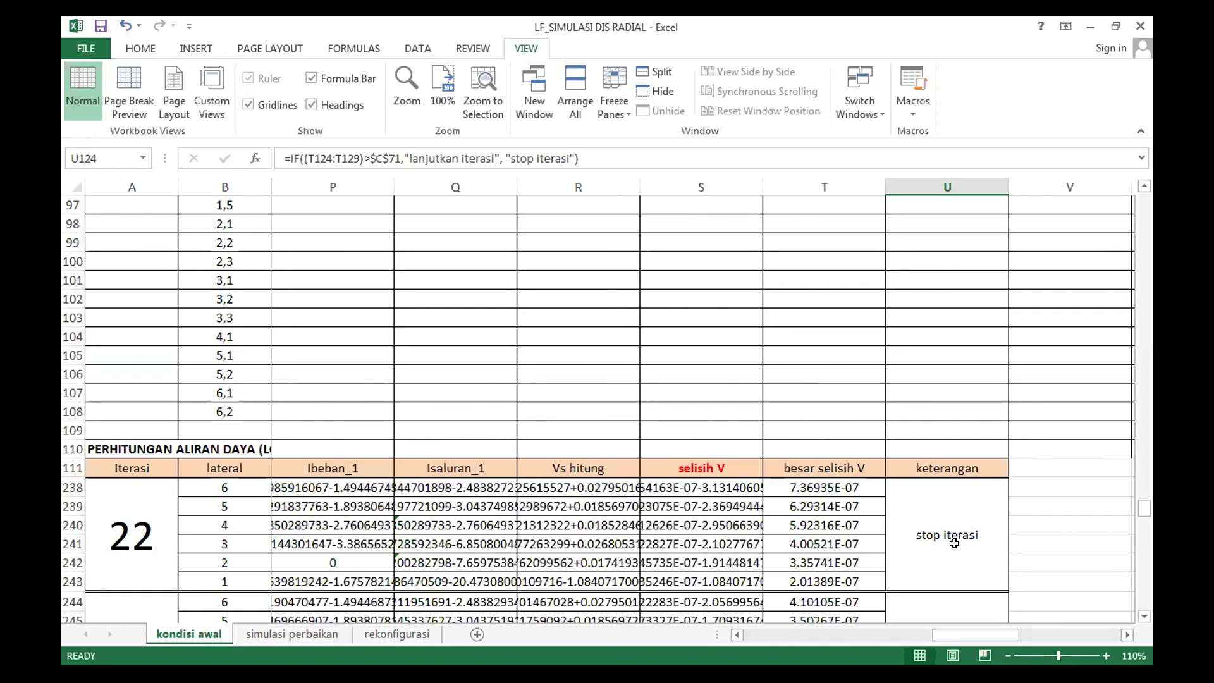
Inspect the keterangan formula of iteration 22 and check the convergence columns of iterations 23 to 25
{"action": "left_click", "coordinate": [953, 542]}
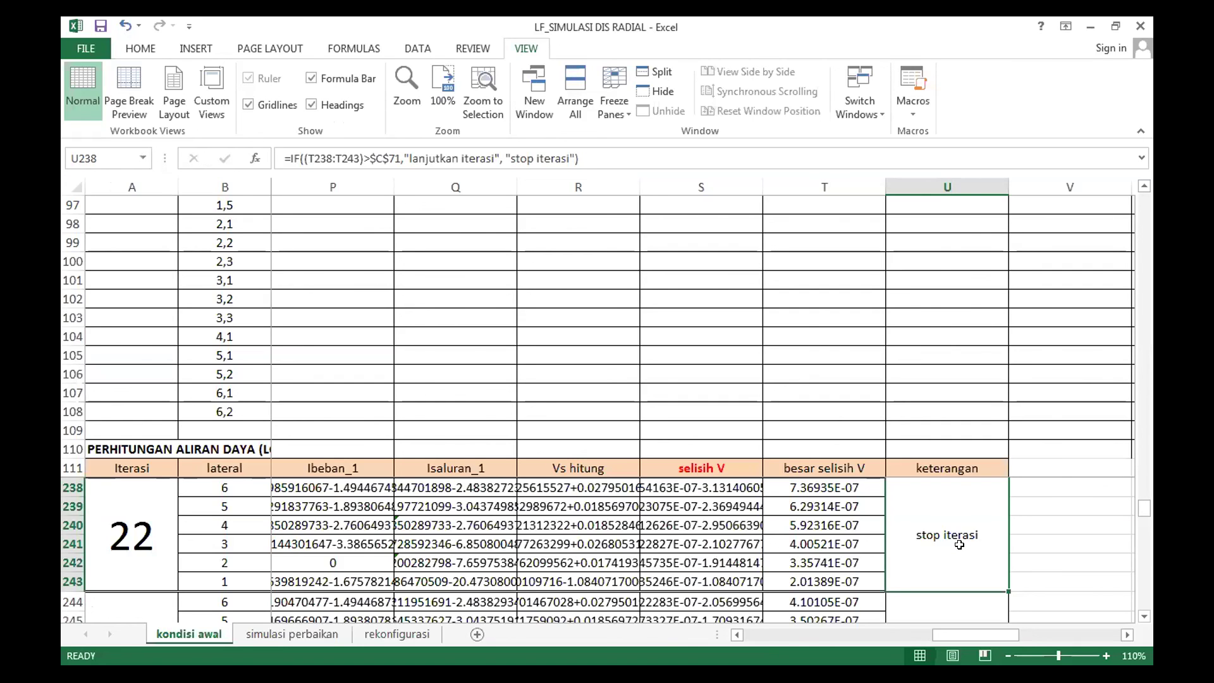
{"action": "scroll", "coordinate": [959, 544], "scroll_direction": "down", "scroll_amount": 1}
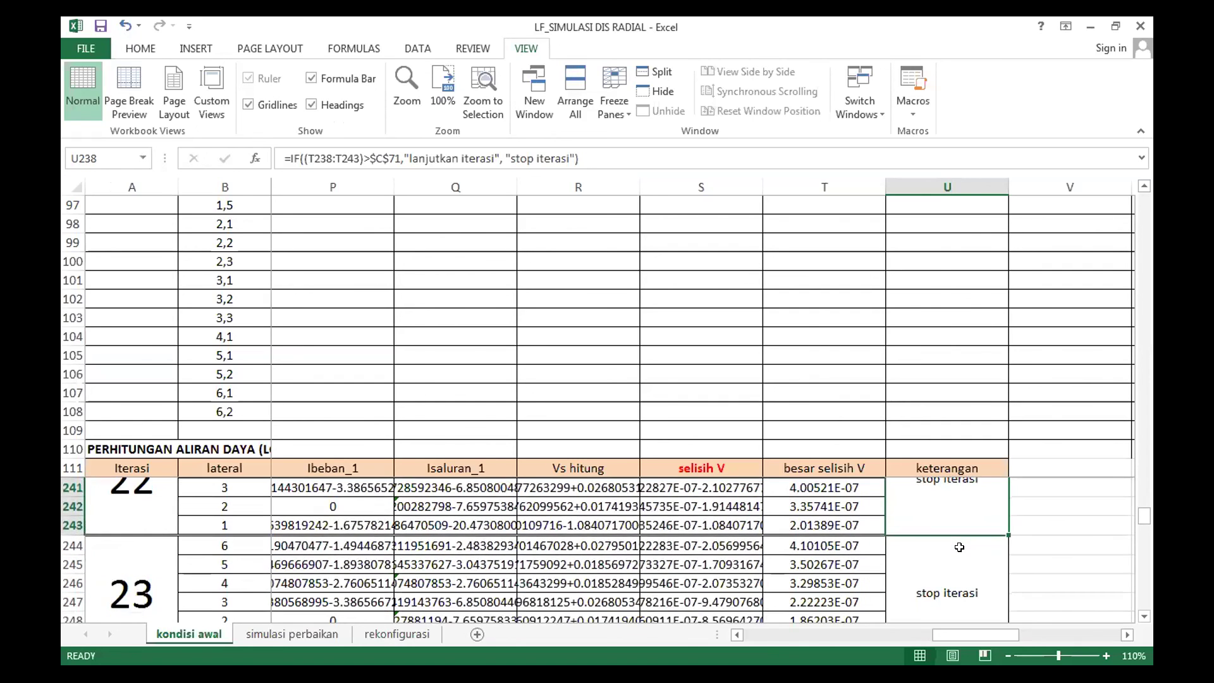
{"action": "scroll", "coordinate": [960, 547], "scroll_direction": "down", "scroll_amount": 3}
{"action": "scroll", "coordinate": [960, 553], "scroll_direction": "down", "scroll_amount": 2}
{"action": "scroll", "coordinate": [960, 554], "scroll_direction": "up", "scroll_amount": 1}
{"action": "scroll", "coordinate": [959, 553], "scroll_direction": "up", "scroll_amount": 1}
{"action": "scroll", "coordinate": [958, 555], "scroll_direction": "down", "scroll_amount": 2}
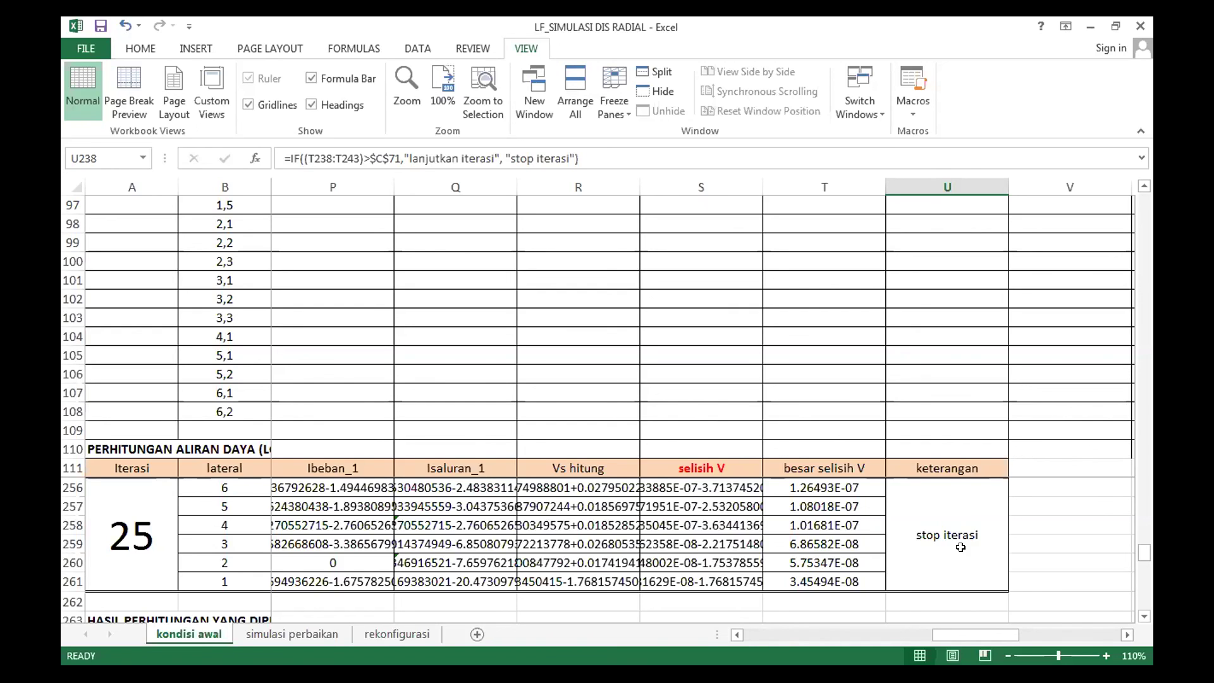
Go to the first columns of the results table below iteration 25 and unfreeze the worksheet panes
{"action": "scroll", "coordinate": [960, 547], "scroll_direction": "down", "scroll_amount": 1}
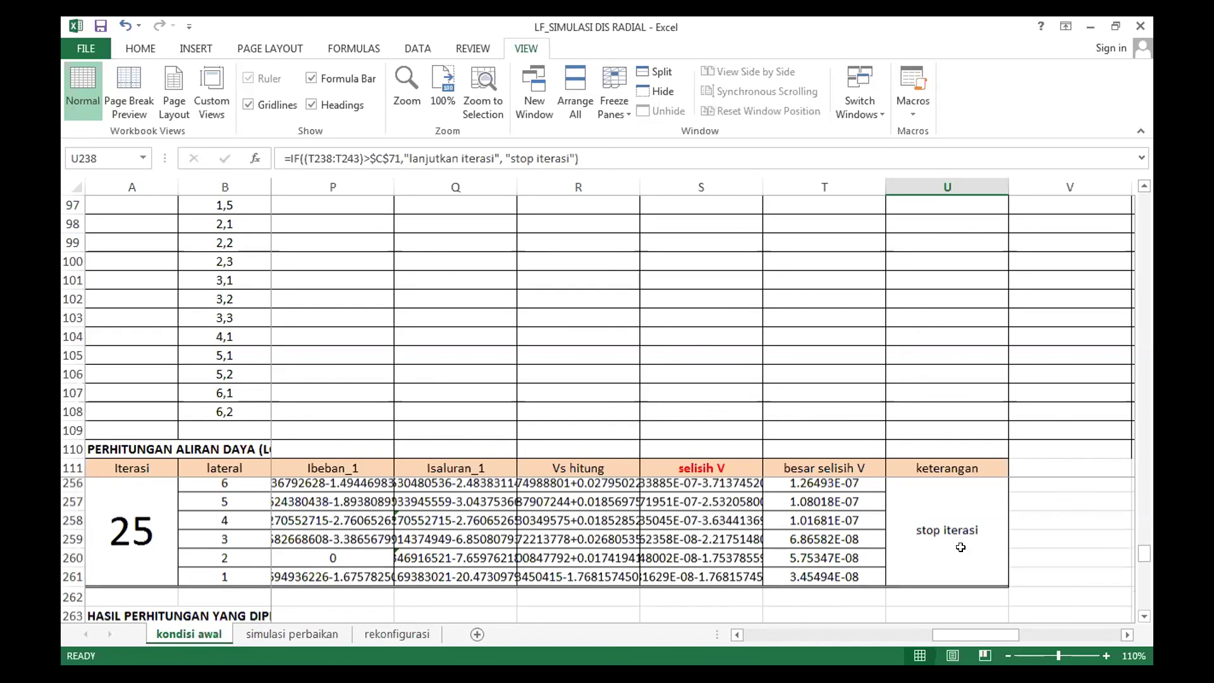
{"action": "scroll", "coordinate": [960, 547], "scroll_direction": "down", "scroll_amount": 3}
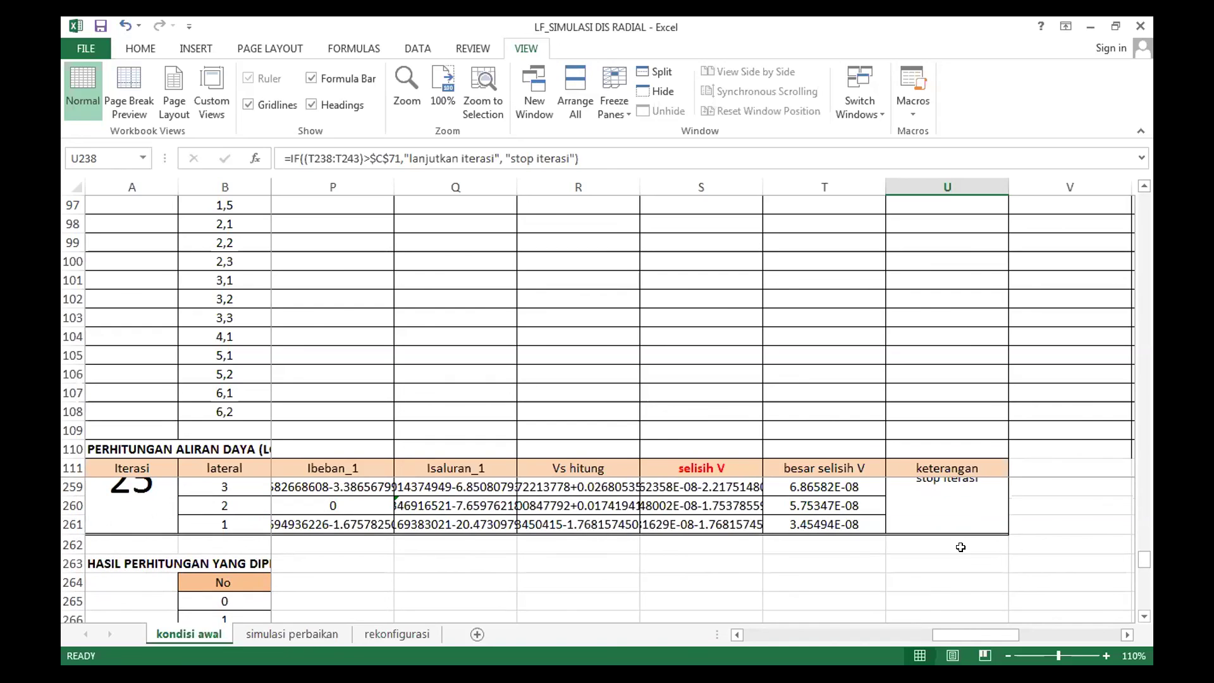
{"action": "scroll", "coordinate": [814, 577], "scroll_direction": "down", "scroll_amount": 2}
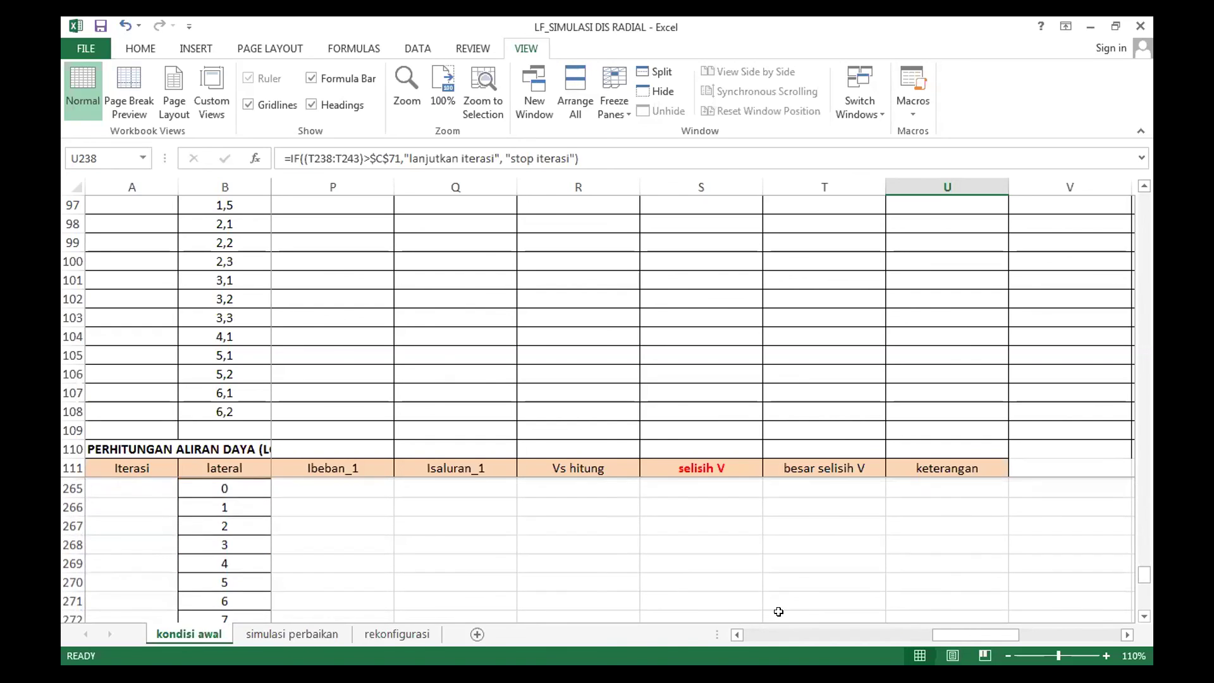
{"action": "left_click", "coordinate": [737, 635]}
{"action": "left_click_drag", "start_coordinate": [738, 635], "coordinate": [737, 635]}
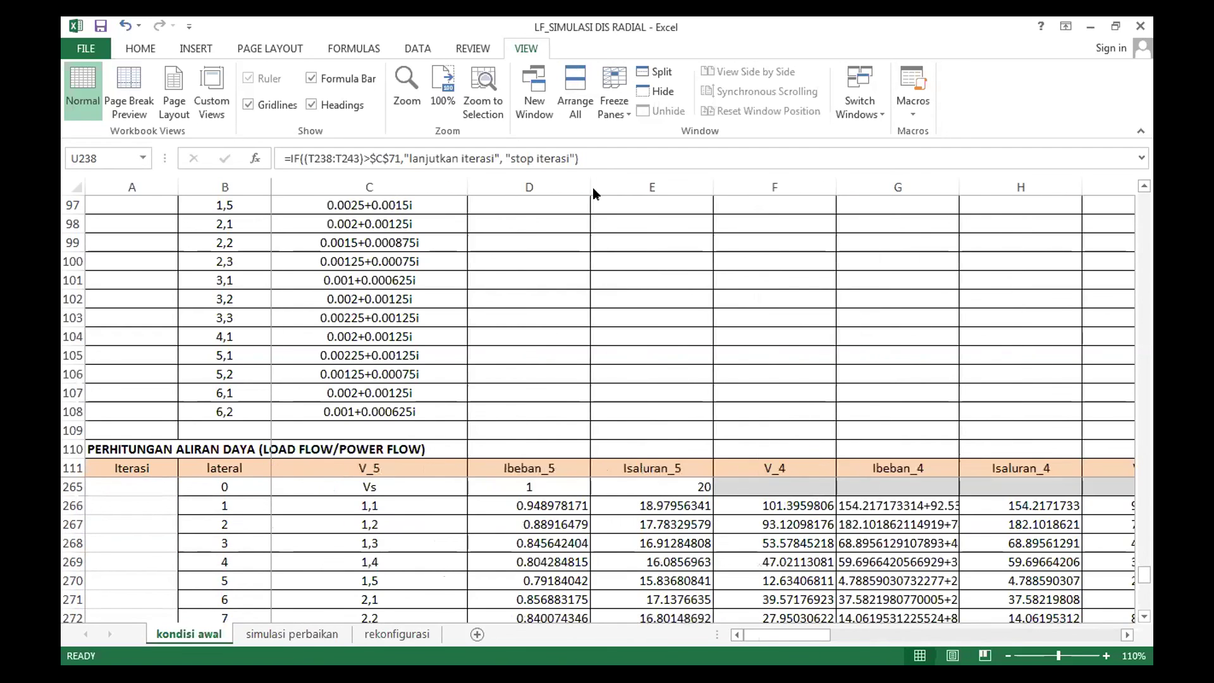
{"action": "left_click", "coordinate": [615, 84]}
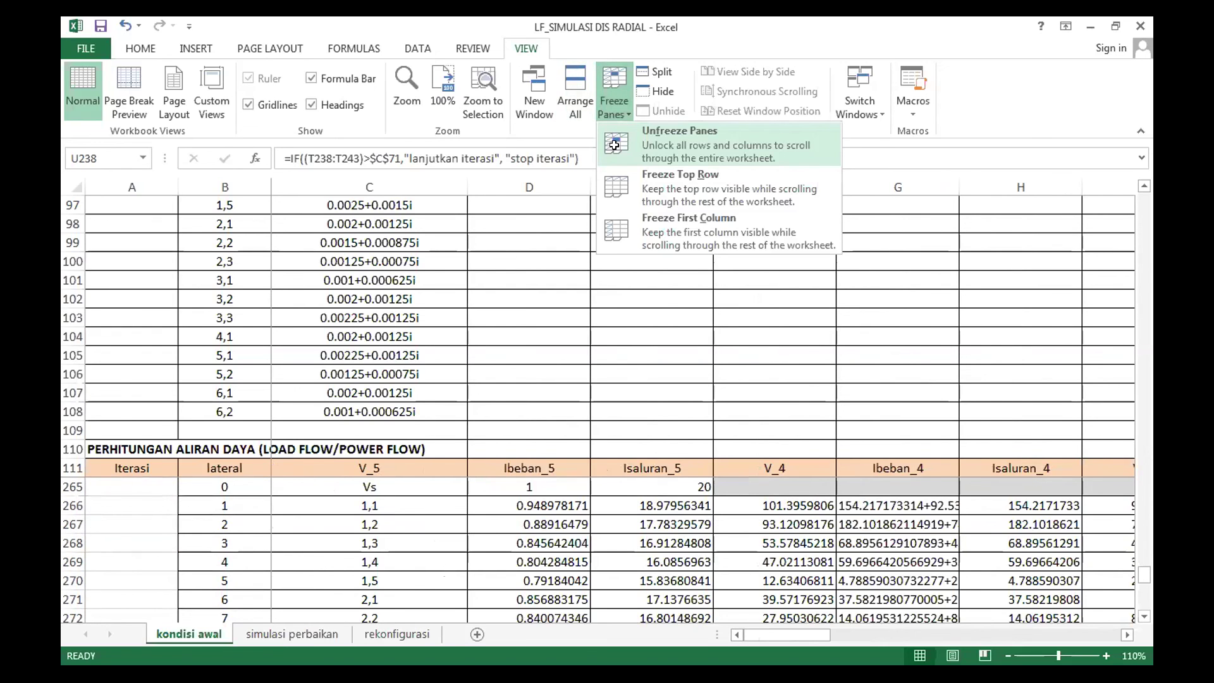
{"action": "left_click", "coordinate": [615, 146]}
Examine the HASIL PERHITUNGAN YANG DIPERLUKAN table, including its voltage, current and loss columns and the TOTAL RUGI-RUGI row
{"action": "scroll", "coordinate": [708, 289], "scroll_direction": "down", "scroll_amount": 2}
{"action": "scroll", "coordinate": [707, 289], "scroll_direction": "down", "scroll_amount": 20}
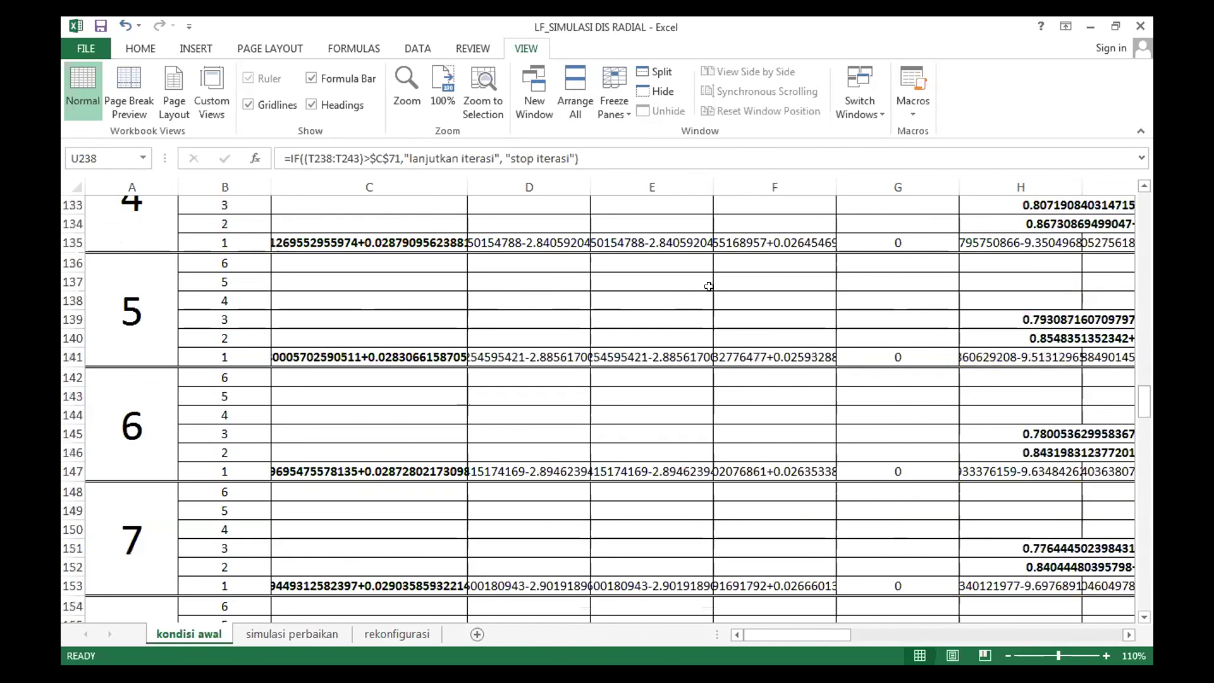
{"action": "scroll", "coordinate": [708, 288], "scroll_direction": "down", "scroll_amount": 13}
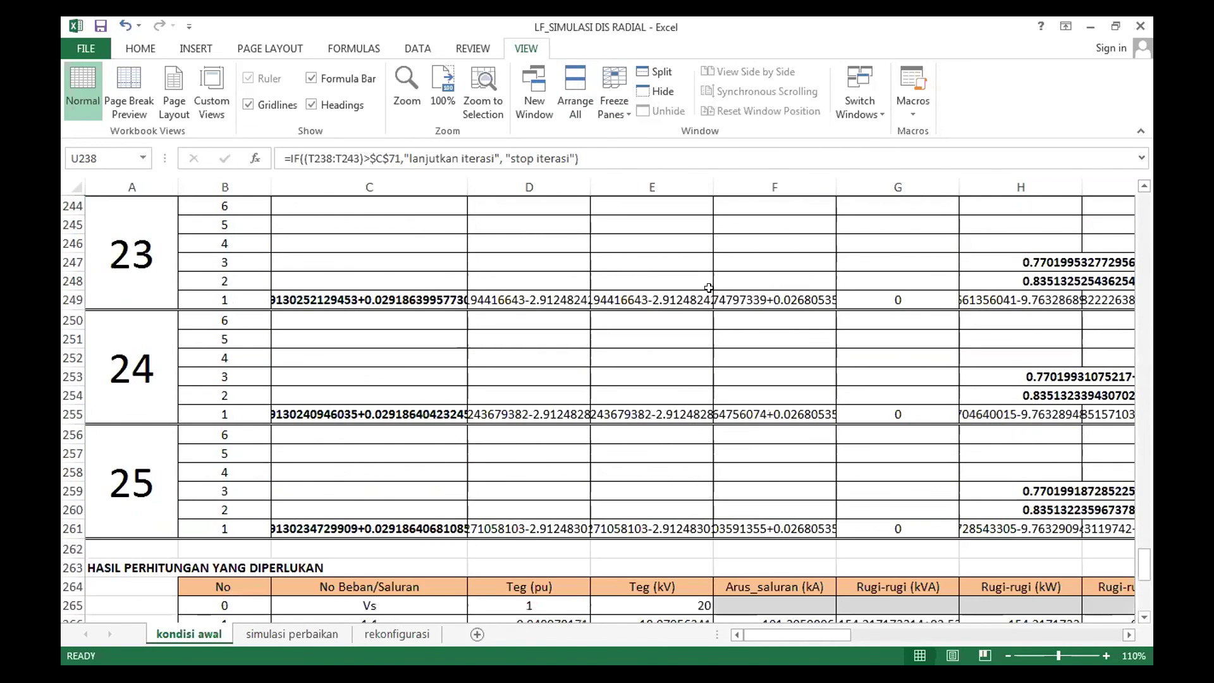
{"action": "scroll", "coordinate": [709, 288], "scroll_direction": "down", "scroll_amount": 1}
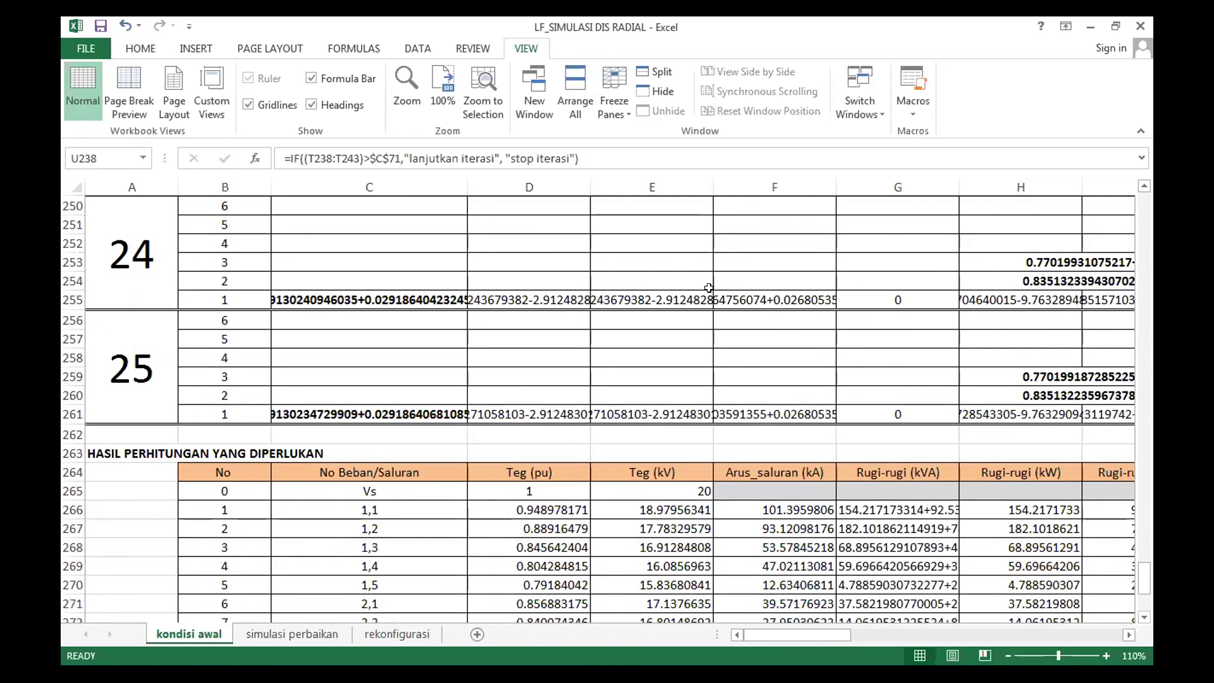
{"action": "scroll", "coordinate": [709, 289], "scroll_direction": "down", "scroll_amount": 1}
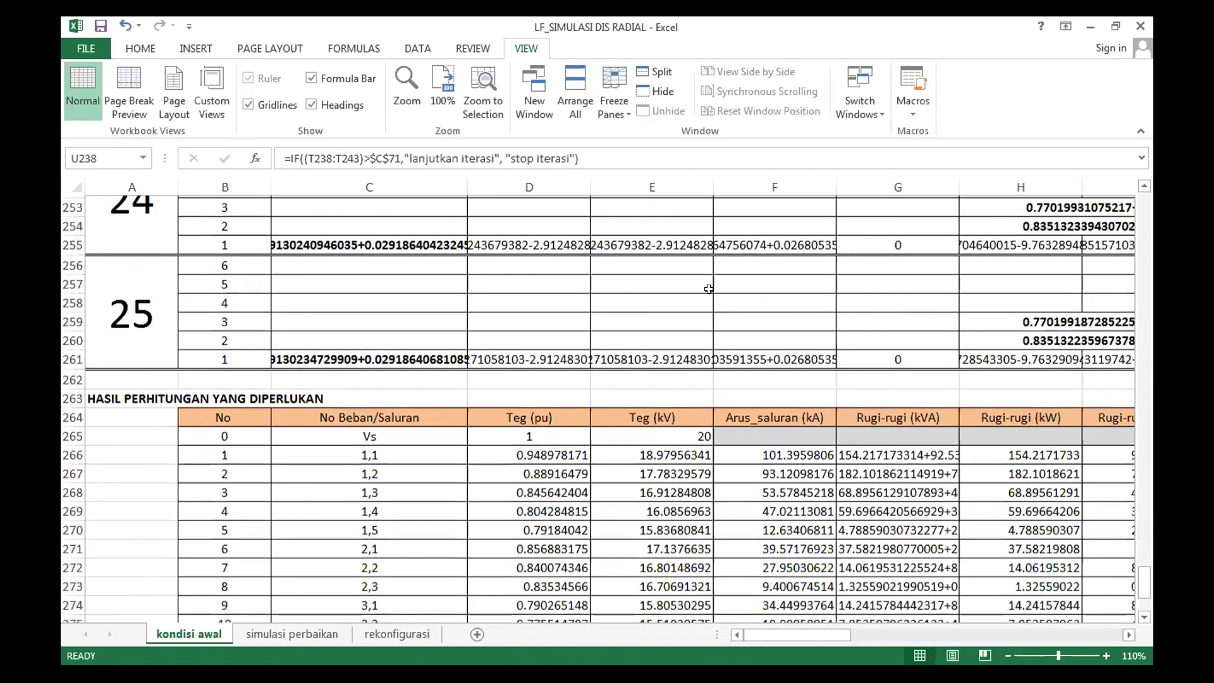
{"action": "scroll", "coordinate": [709, 289], "scroll_direction": "down", "scroll_amount": 3}
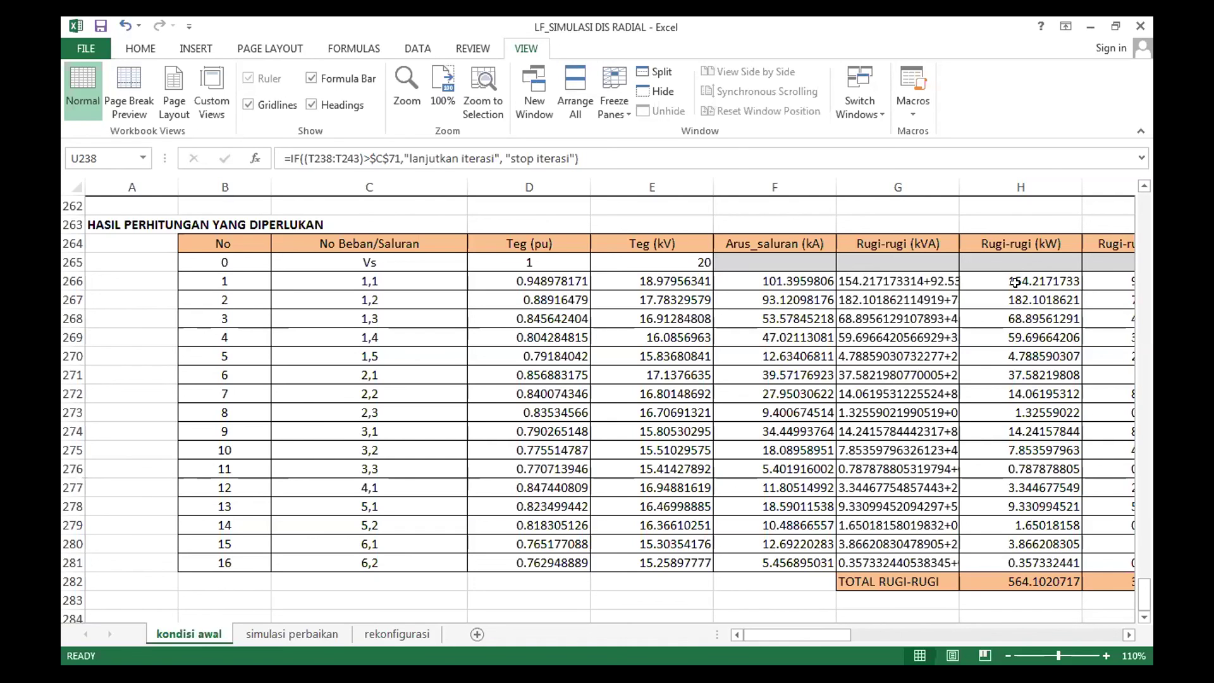
Check the Rugi-rugi (kVAR) column and its TOTAL RUGI-RUGI cell, and return to the first columns of the results table
{"action": "left_click", "coordinate": [1129, 635]}
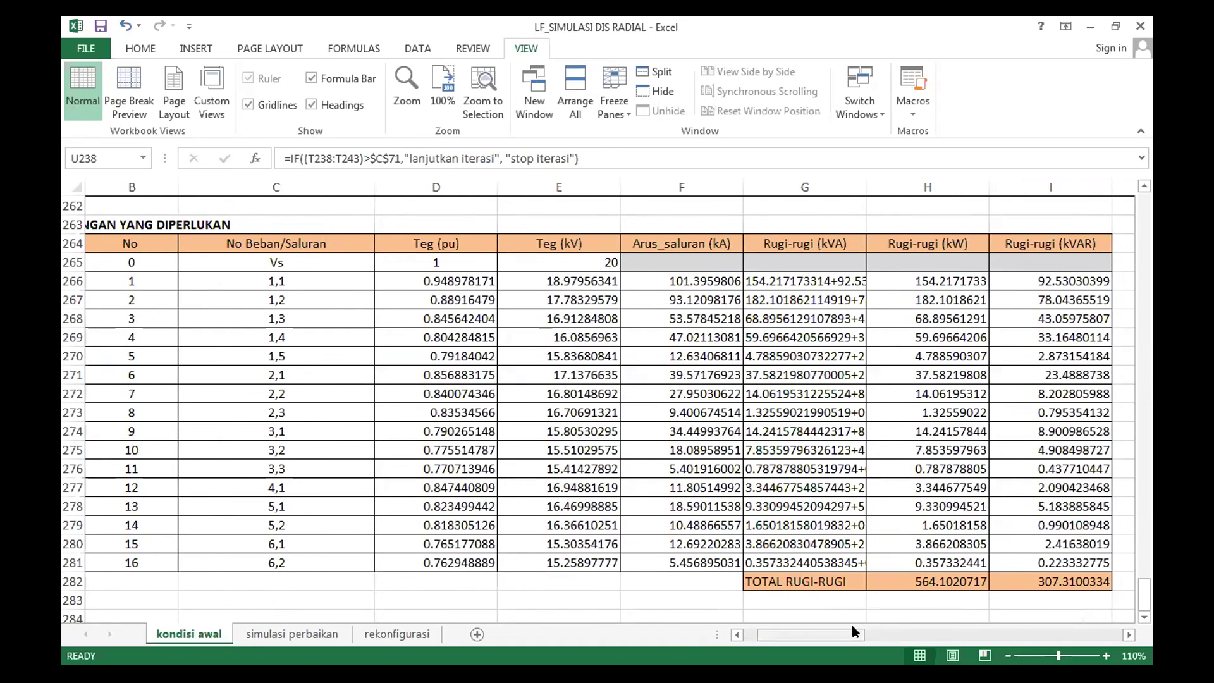
{"action": "left_click_drag", "start_coordinate": [844, 631], "coordinate": [826, 632]}
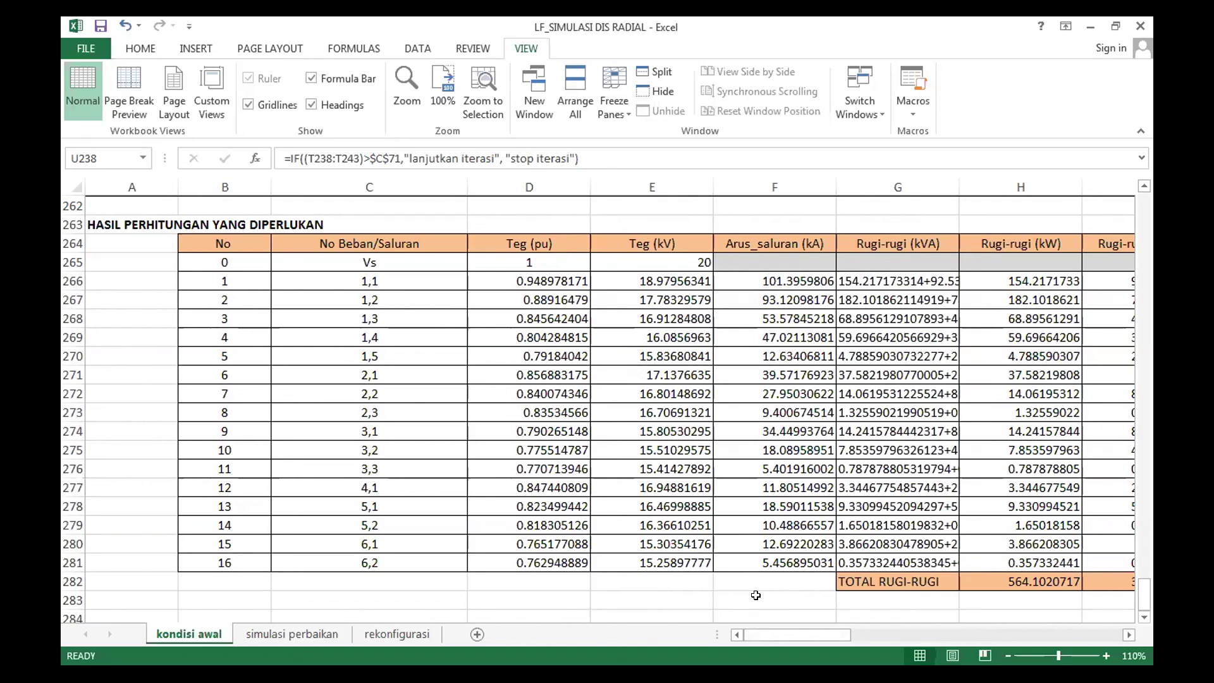
{"action": "scroll", "coordinate": [755, 595], "scroll_direction": "up", "scroll_amount": 2}
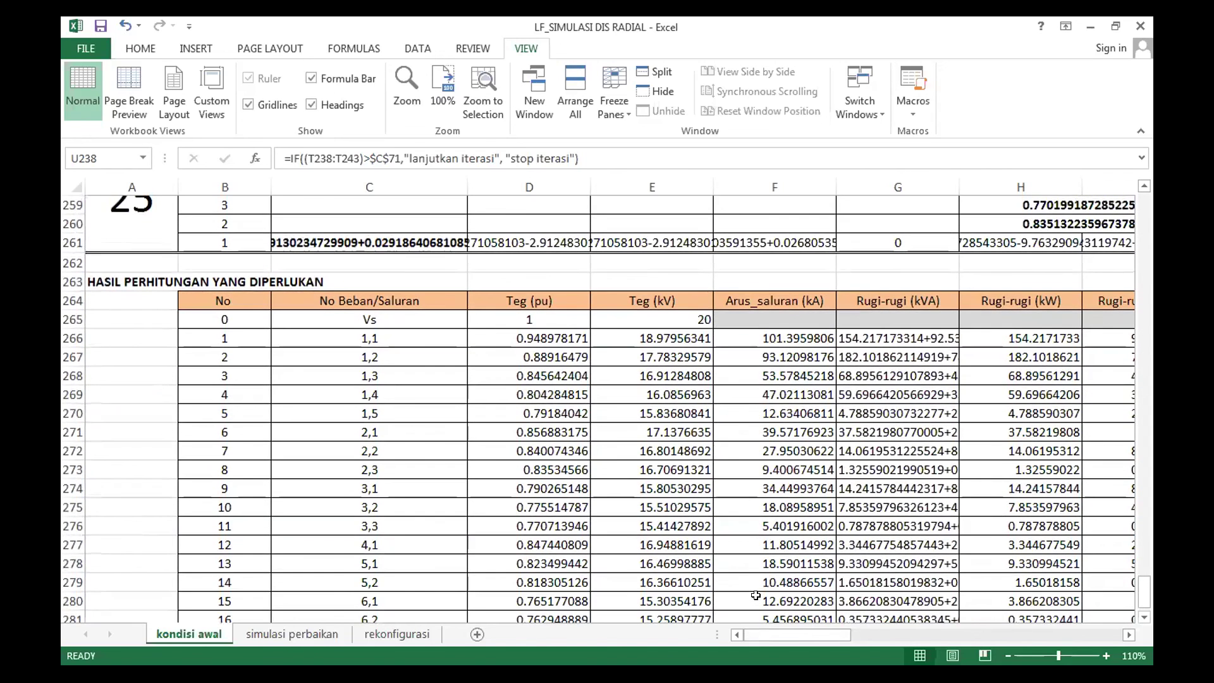
{"action": "scroll", "coordinate": [766, 589], "scroll_direction": "down", "scroll_amount": 2}
Go back up past the iterations to the DATA SISTEM DISTRIBUSI 20 kV section and examine the Profil Tegangan chart
{"action": "scroll", "coordinate": [765, 589], "scroll_direction": "up", "scroll_amount": 7}
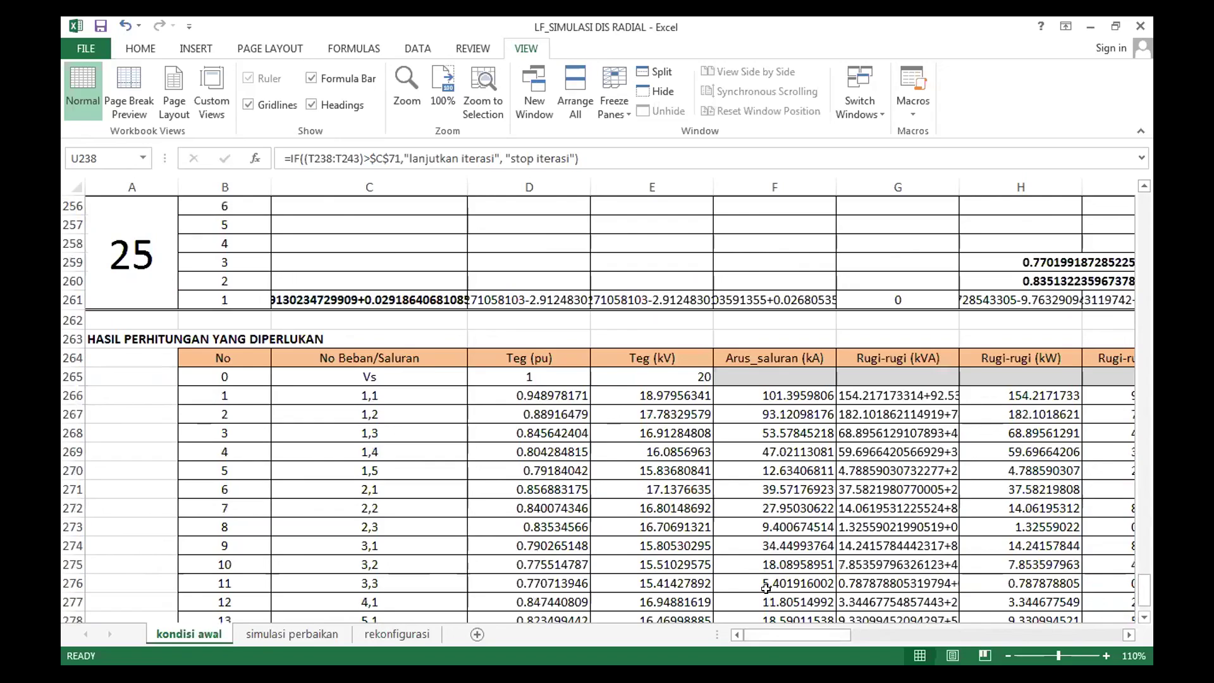
{"action": "scroll", "coordinate": [765, 588], "scroll_direction": "up", "scroll_amount": 2}
{"action": "scroll", "coordinate": [766, 588], "scroll_direction": "up", "scroll_amount": 17}
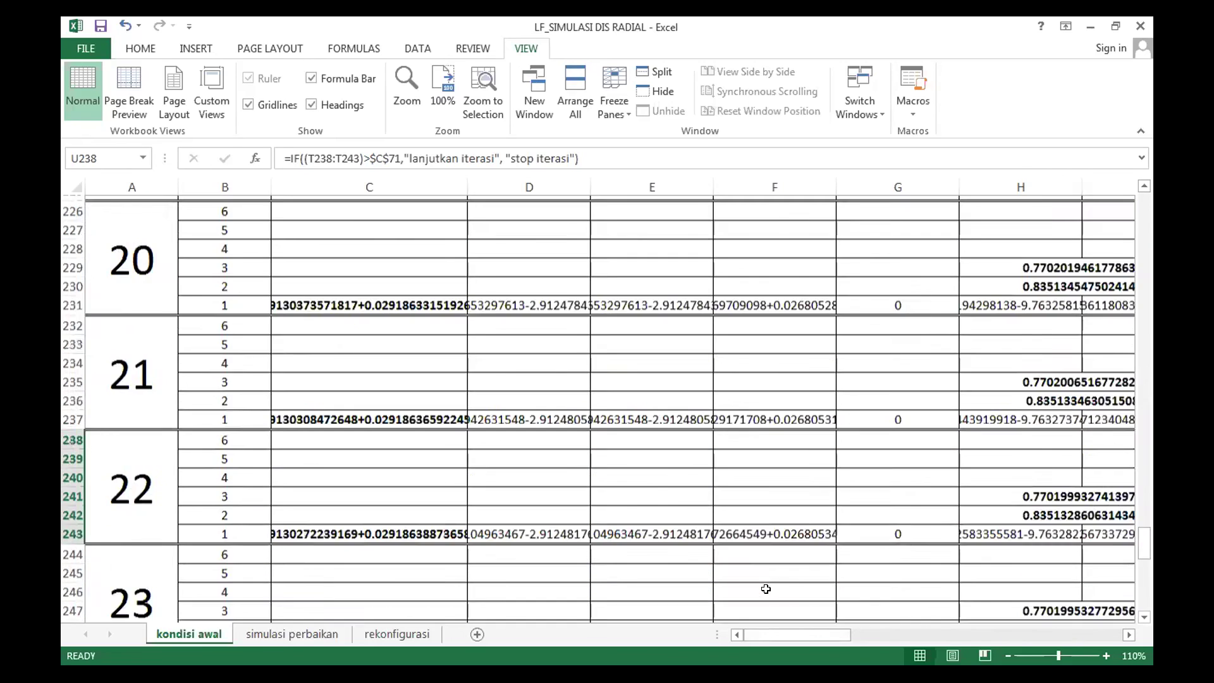
{"action": "scroll", "coordinate": [766, 588], "scroll_direction": "up", "scroll_amount": 19}
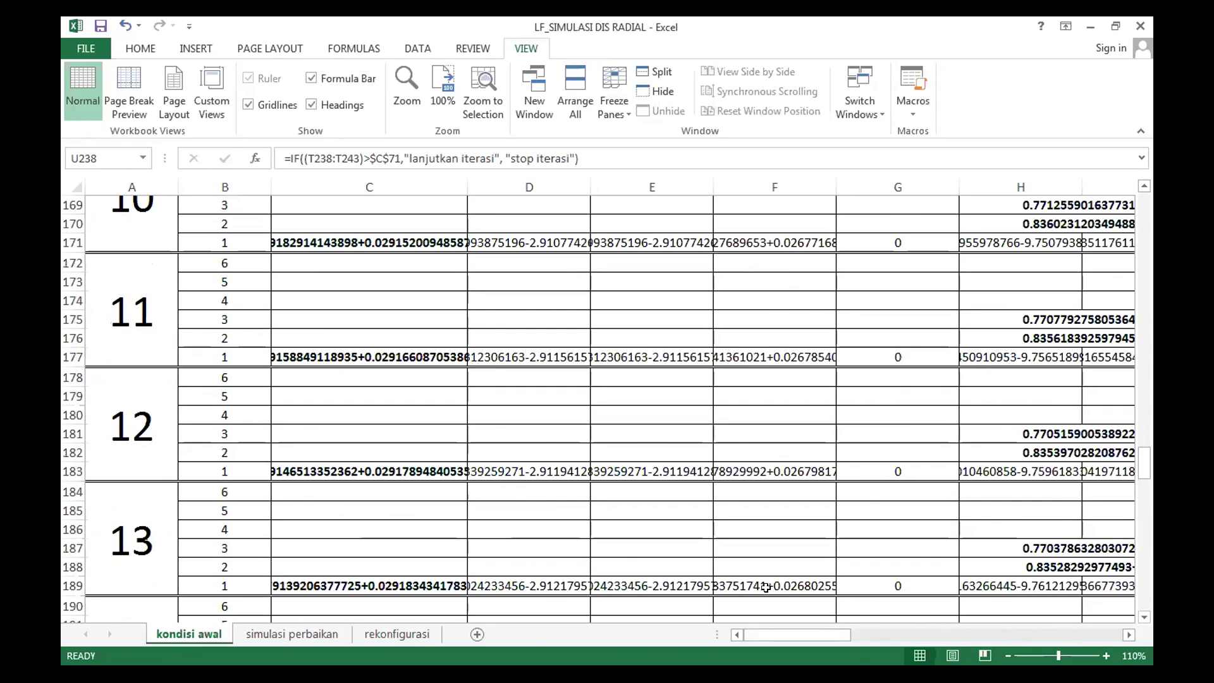
{"action": "scroll", "coordinate": [766, 588], "scroll_direction": "up", "scroll_amount": 15}
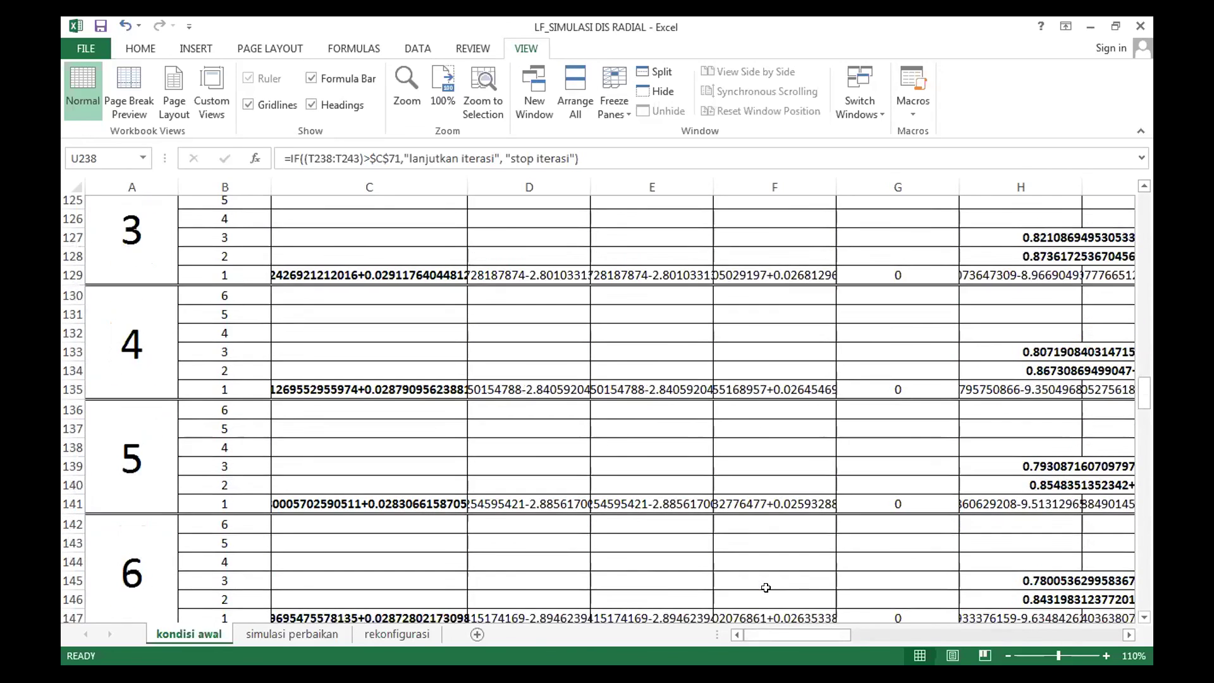
{"action": "scroll", "coordinate": [766, 588], "scroll_direction": "up", "scroll_amount": 13}
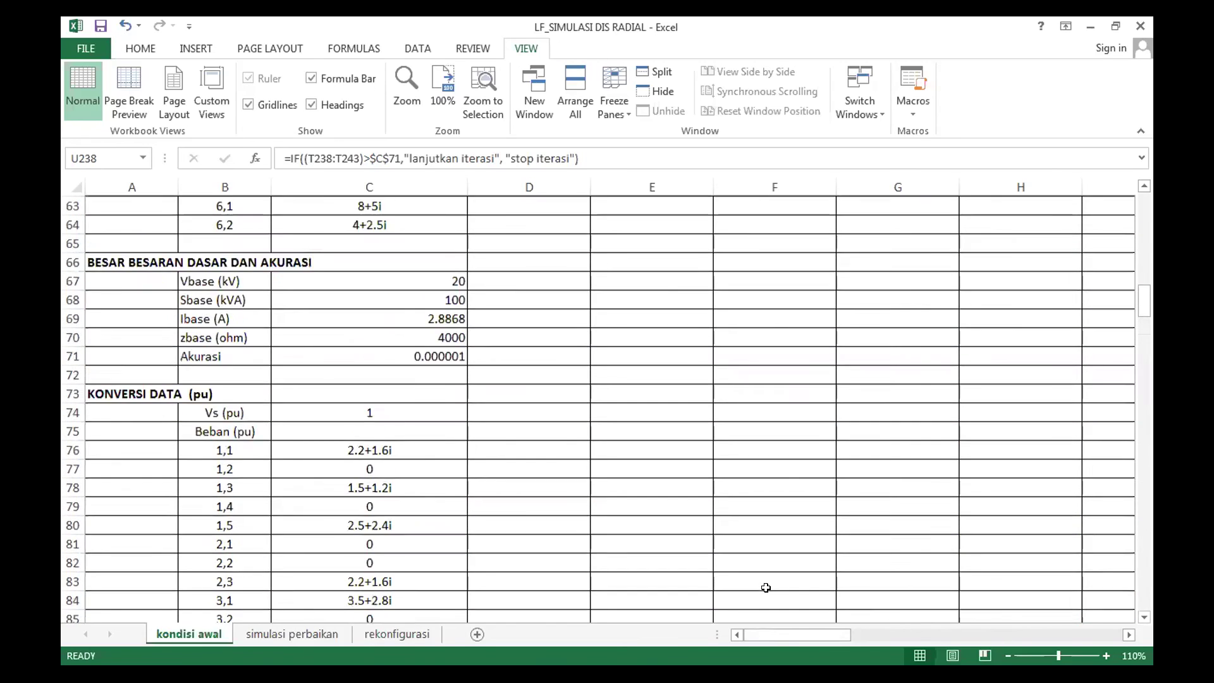
{"action": "scroll", "coordinate": [766, 588], "scroll_direction": "up", "scroll_amount": 2}
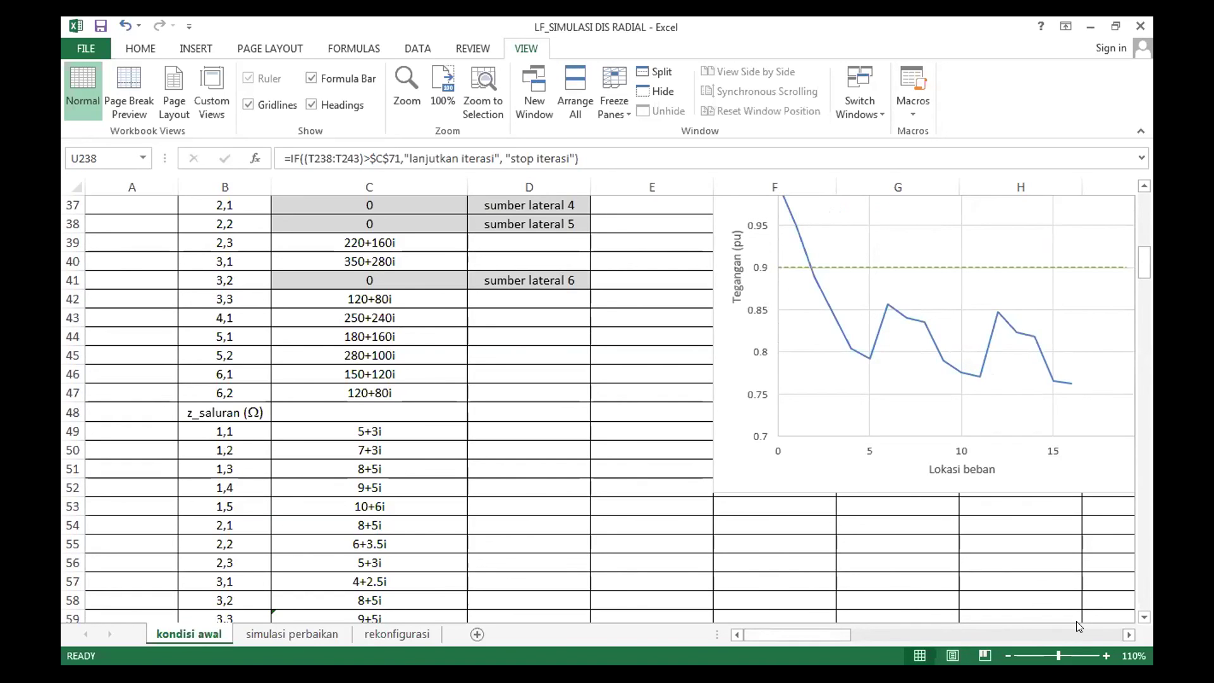
{"action": "scroll", "coordinate": [782, 511], "scroll_direction": "up", "scroll_amount": 4}
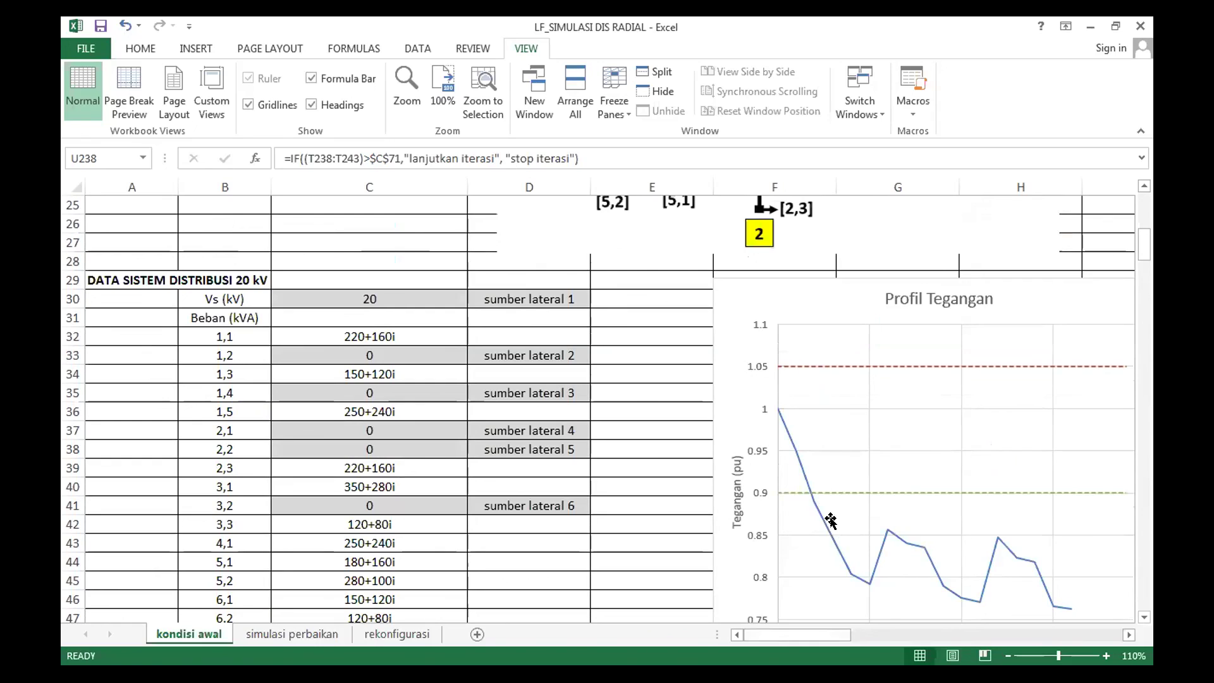
{"action": "mouse_move", "coordinate": [830, 540]}
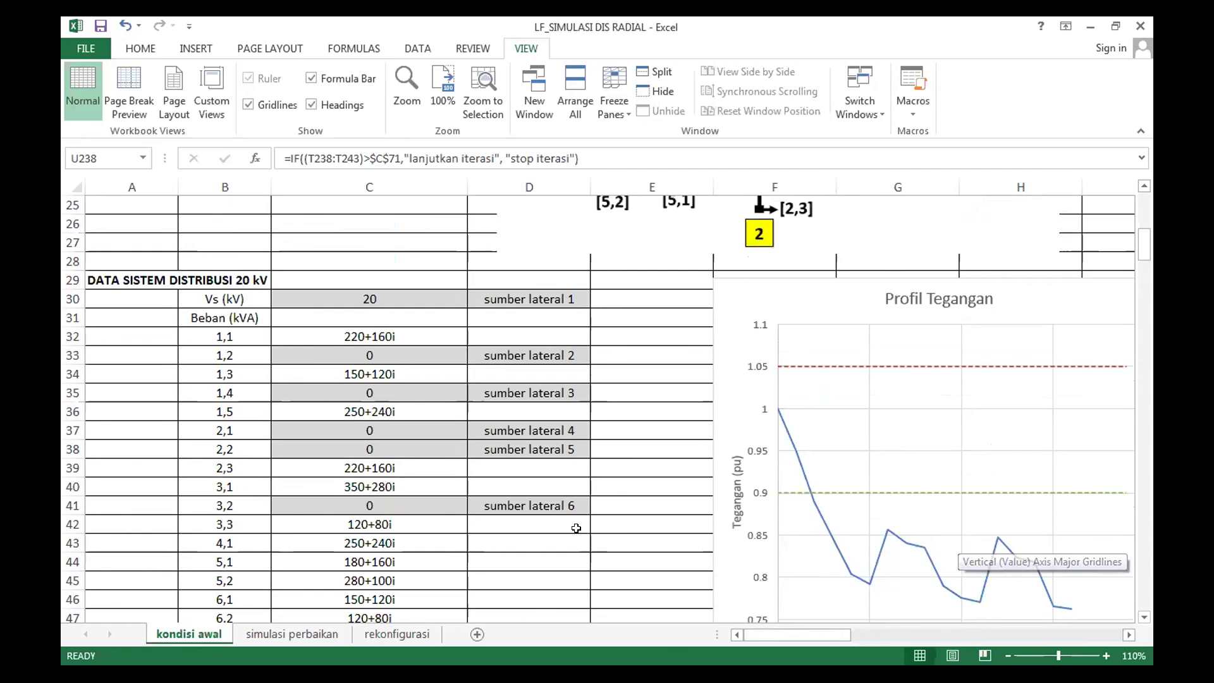
Open the simulasi perbaikan sheet and examine its system data and Profil Tegangan chart
{"action": "left_click", "coordinate": [292, 634]}
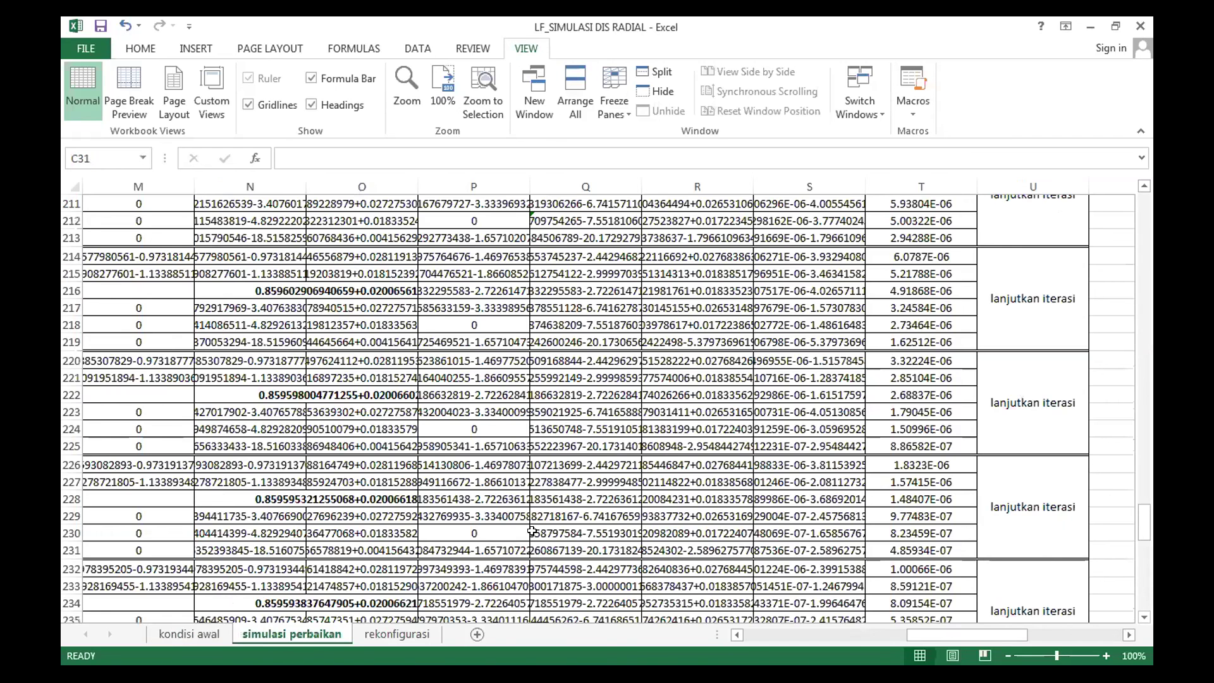
{"action": "scroll", "coordinate": [523, 524], "scroll_direction": "up", "scroll_amount": 20}
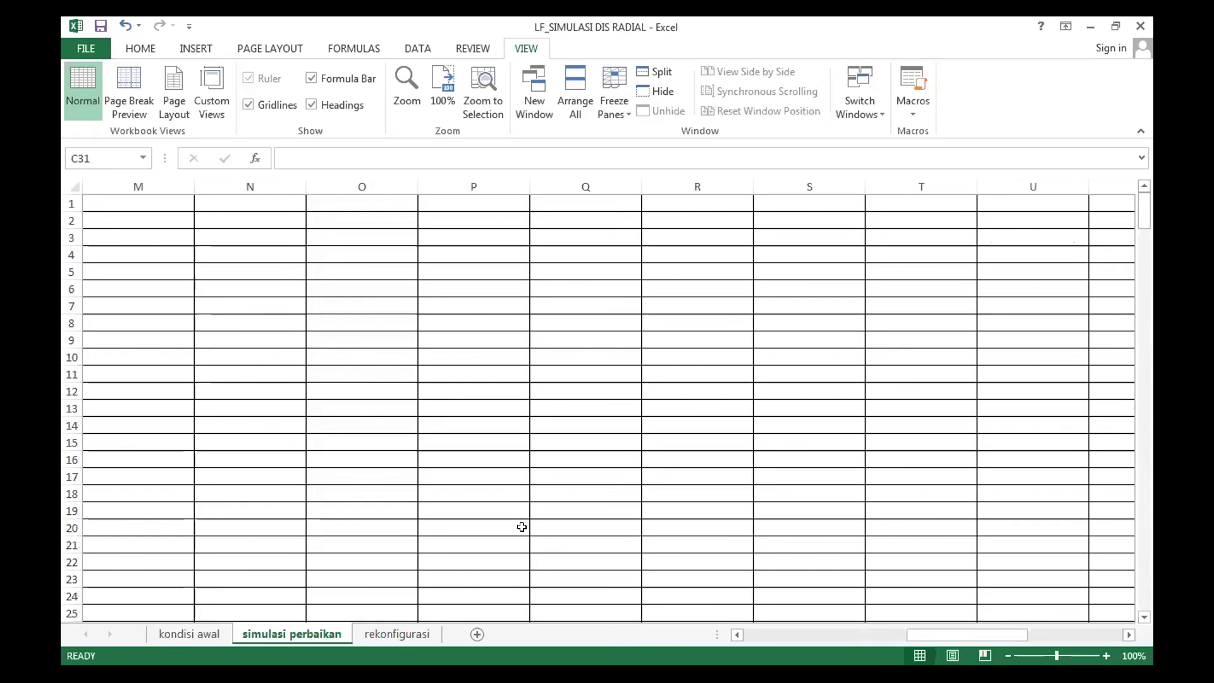
{"action": "left_click", "coordinate": [750, 634]}
{"action": "scroll", "coordinate": [676, 556], "scroll_direction": "down", "scroll_amount": 8}
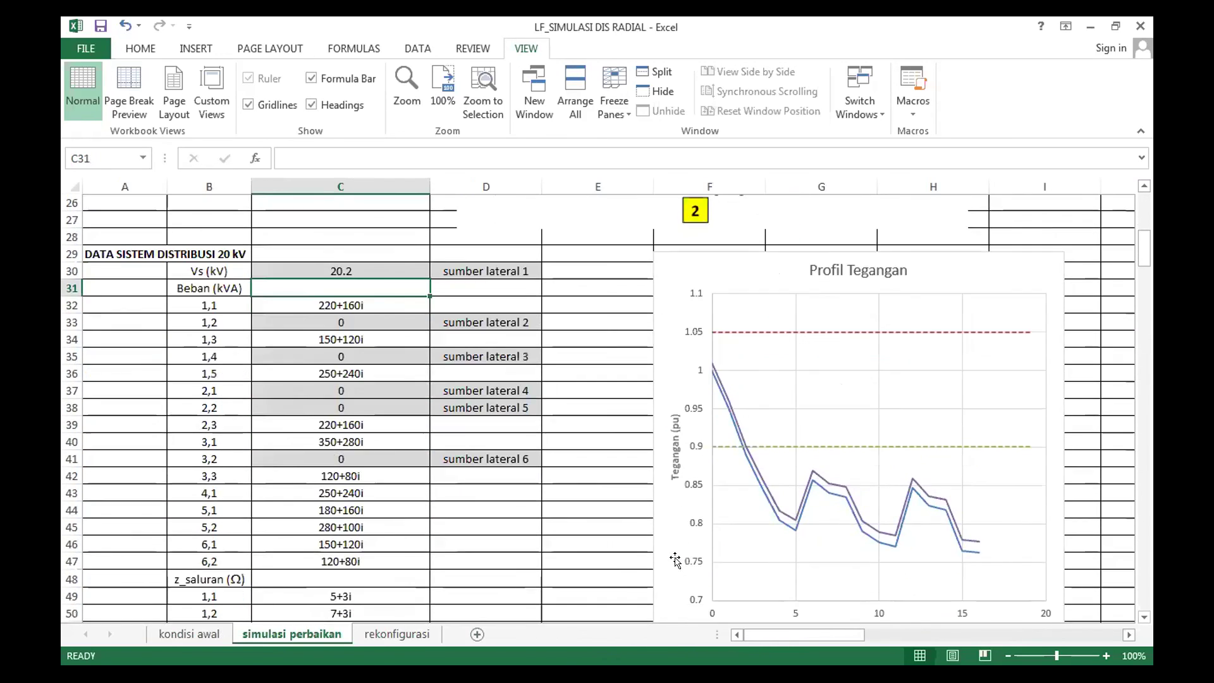
{"action": "scroll", "coordinate": [676, 560], "scroll_direction": "down", "scroll_amount": 1}
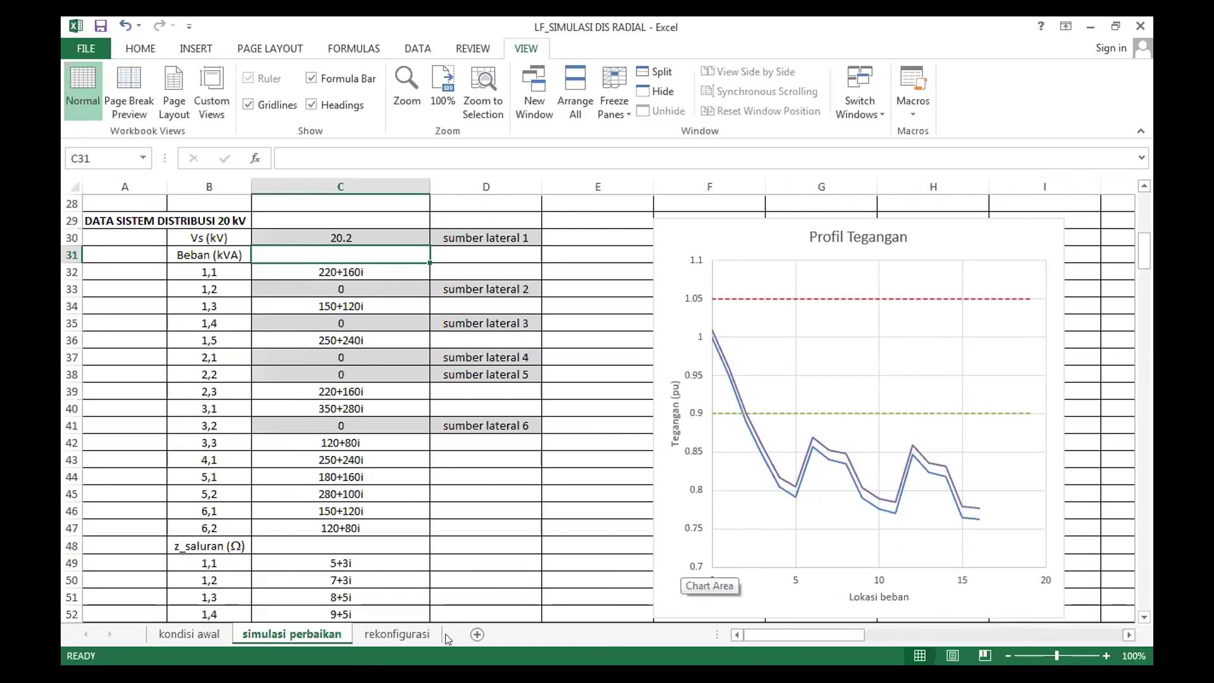
Return to the kondisi awal sheet and examine its Profil Tegangan chart and the single-line diagram of the radial network
{"action": "left_click", "coordinate": [215, 634]}
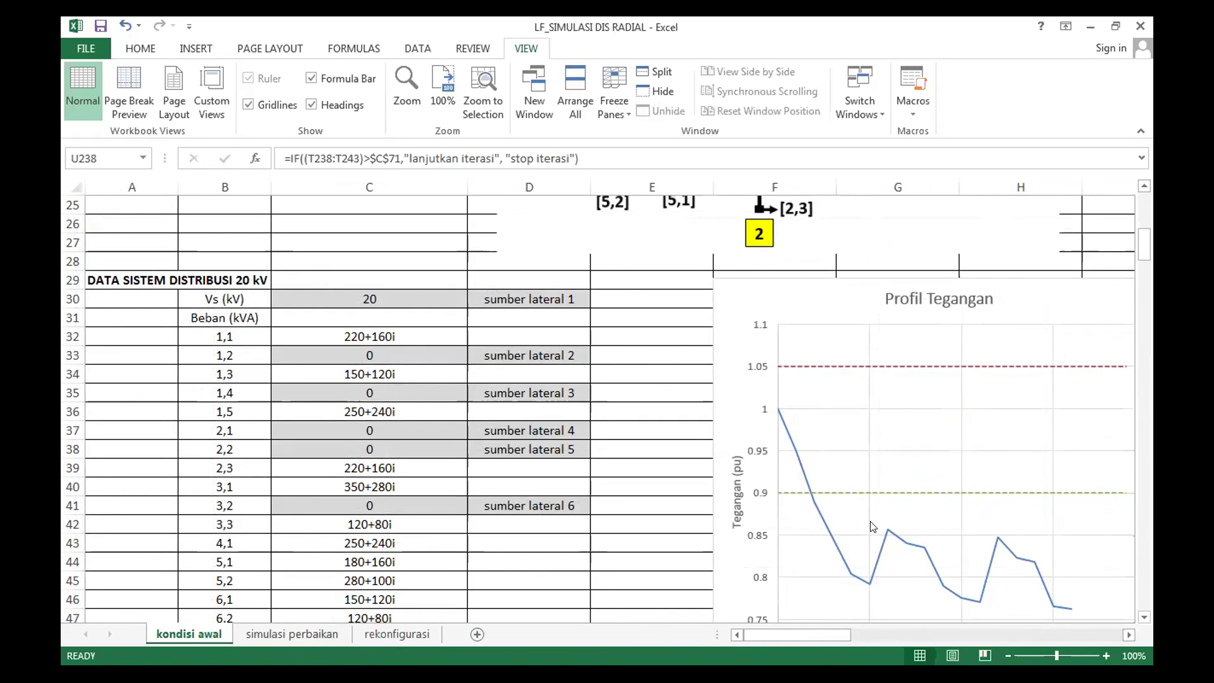
{"action": "scroll", "coordinate": [876, 590], "scroll_direction": "up", "scroll_amount": 1}
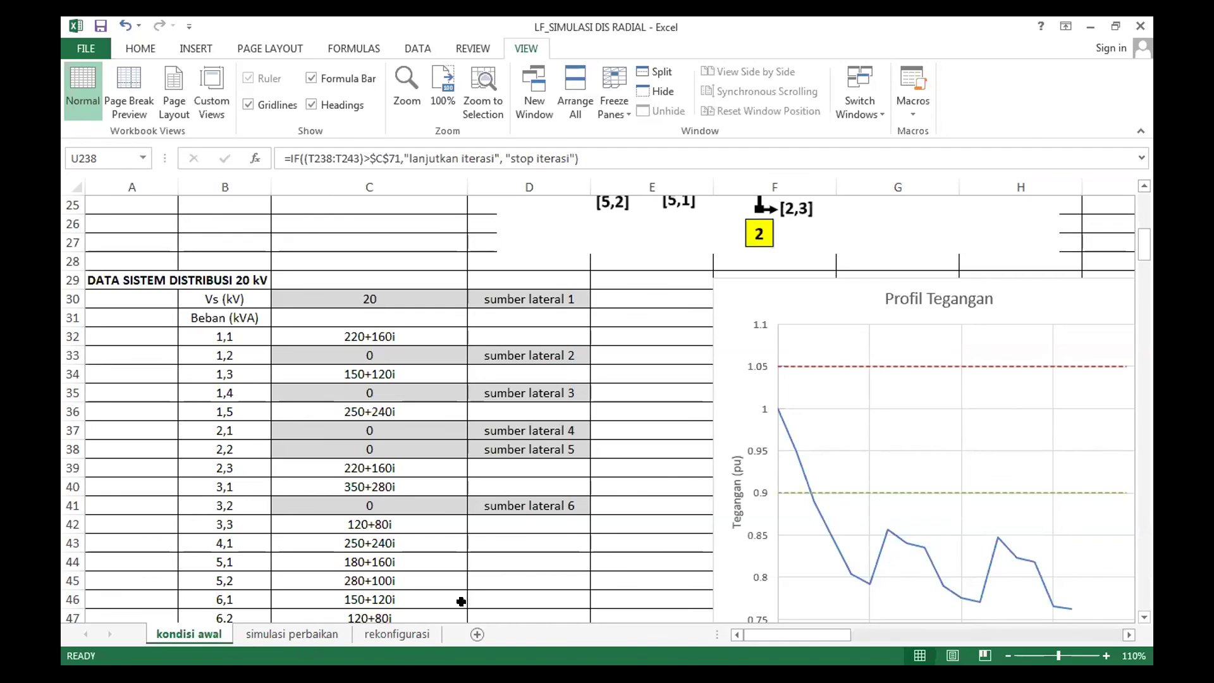
{"action": "scroll", "coordinate": [476, 601], "scroll_direction": "up", "scroll_amount": 7}
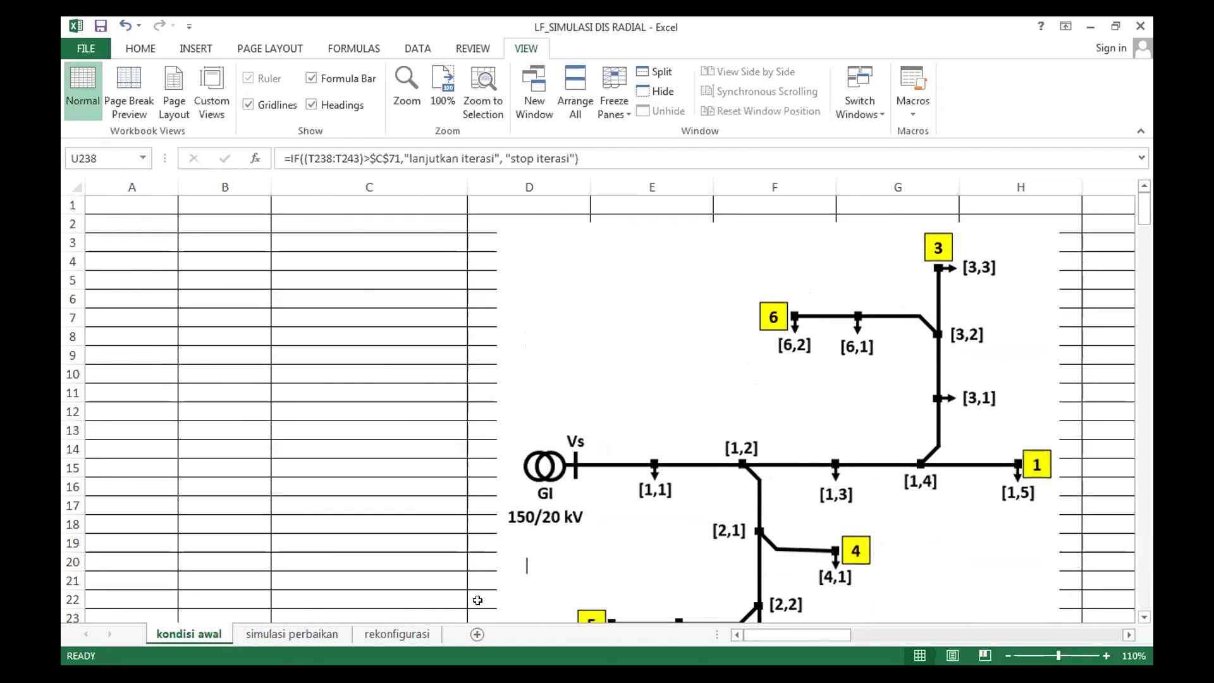
{"action": "scroll", "coordinate": [477, 601], "scroll_direction": "down", "scroll_amount": 1}
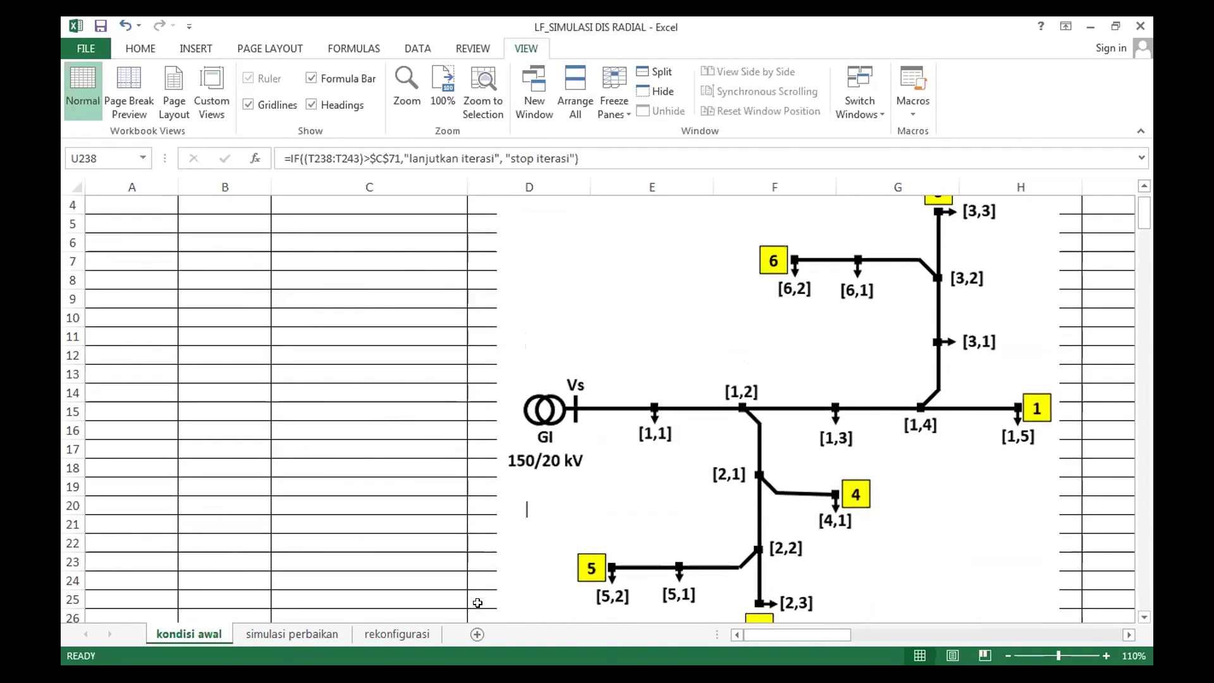
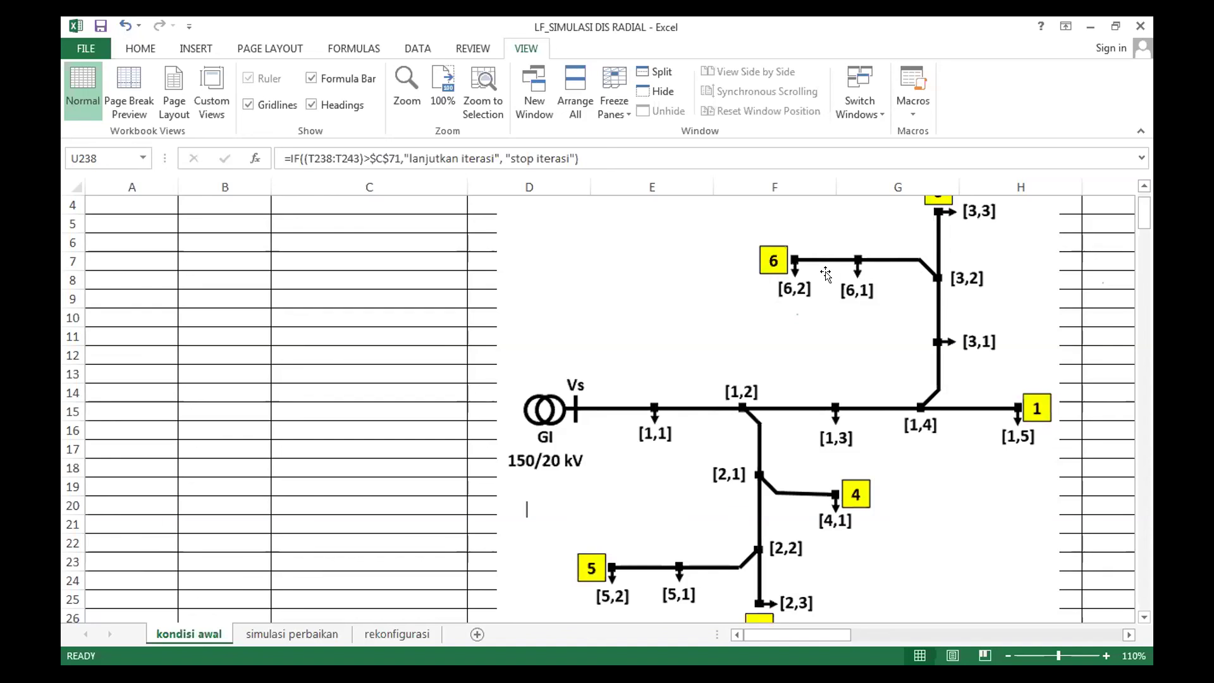
{"action": "scroll", "coordinate": [952, 278], "scroll_direction": "up", "scroll_amount": 1}
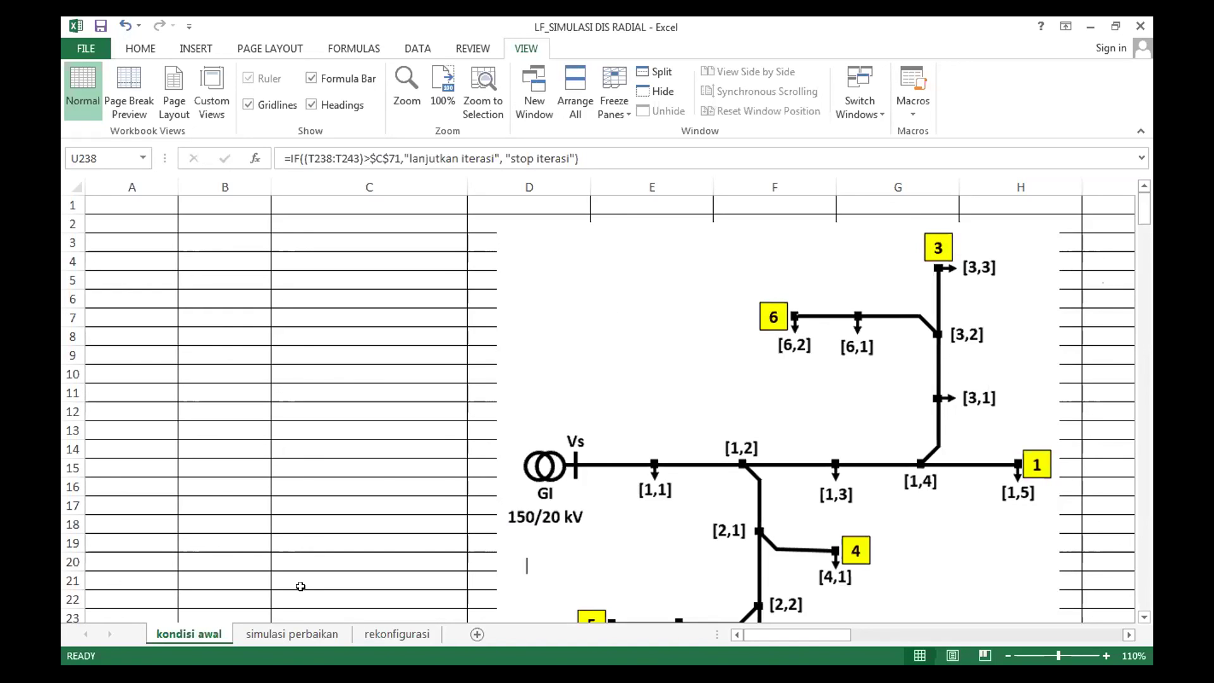
Reopen the simulasi perbaikan sheet and view its voltage profile chart and network diagram
{"action": "left_click", "coordinate": [302, 634]}
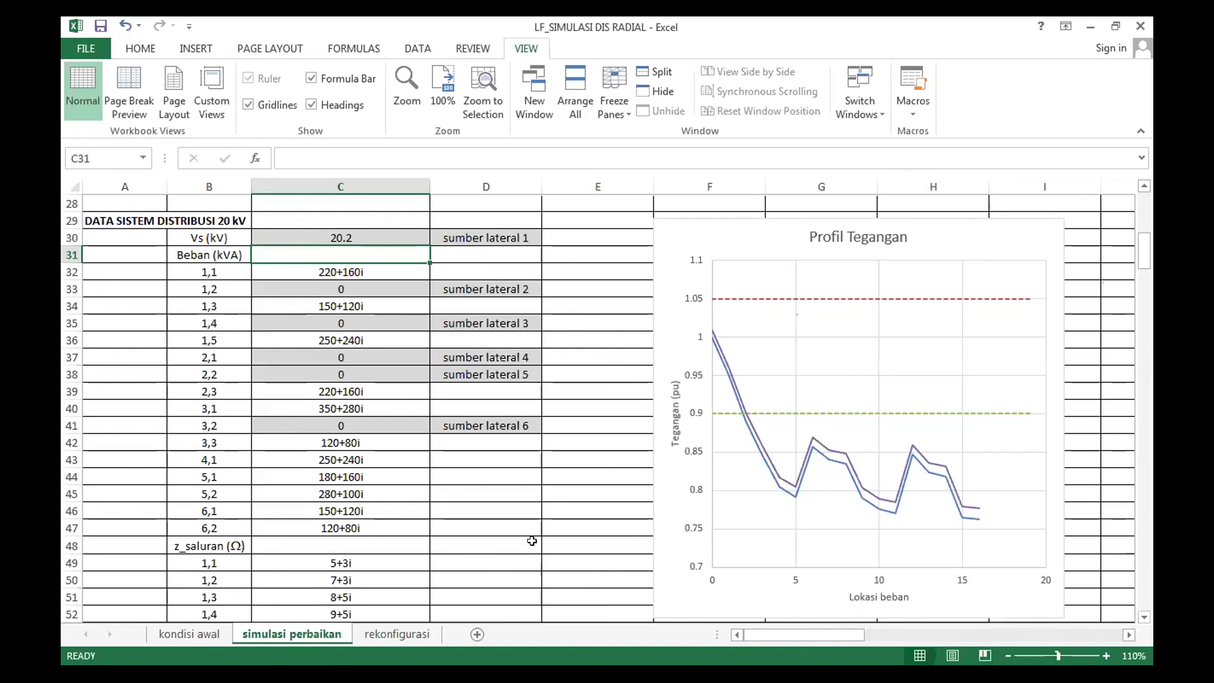
{"action": "scroll", "coordinate": [532, 541], "scroll_direction": "up", "scroll_amount": 7}
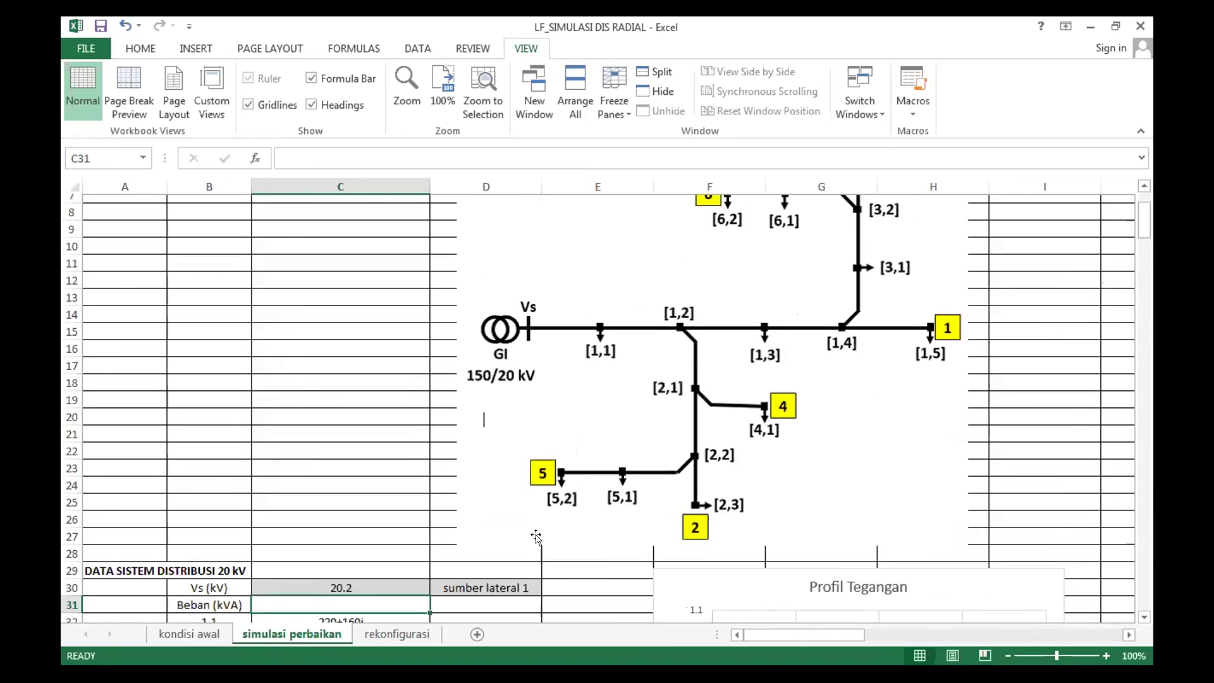
{"action": "scroll", "coordinate": [536, 538], "scroll_direction": "down", "scroll_amount": 5}
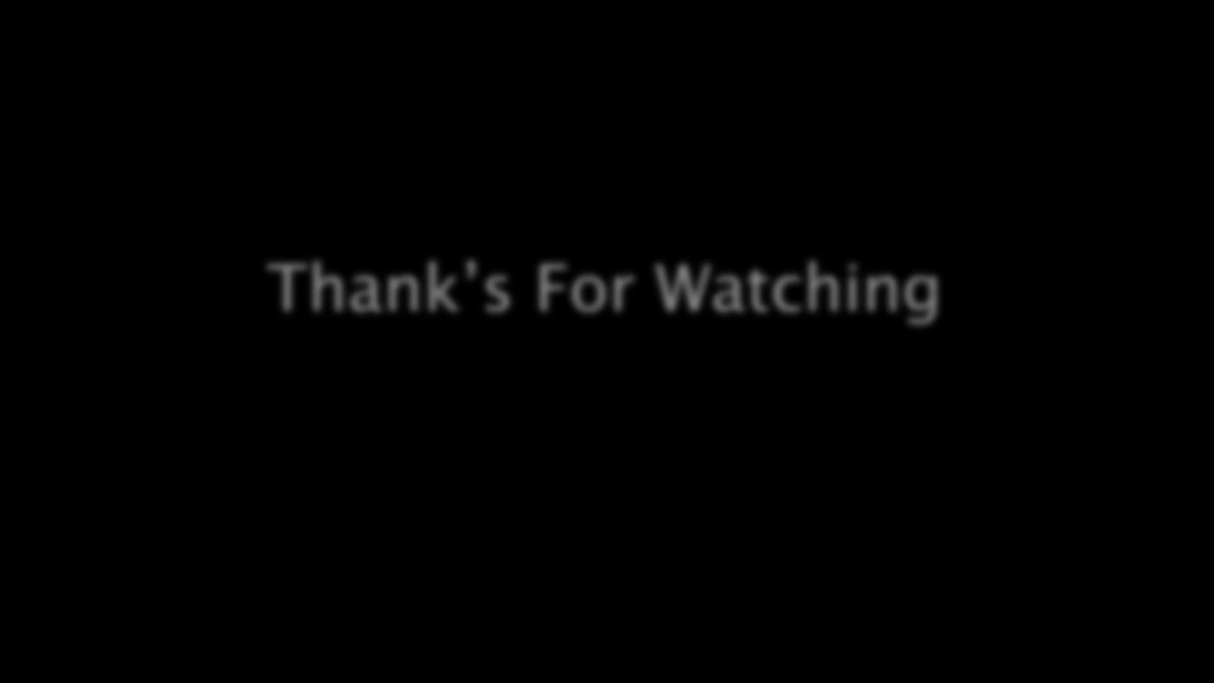